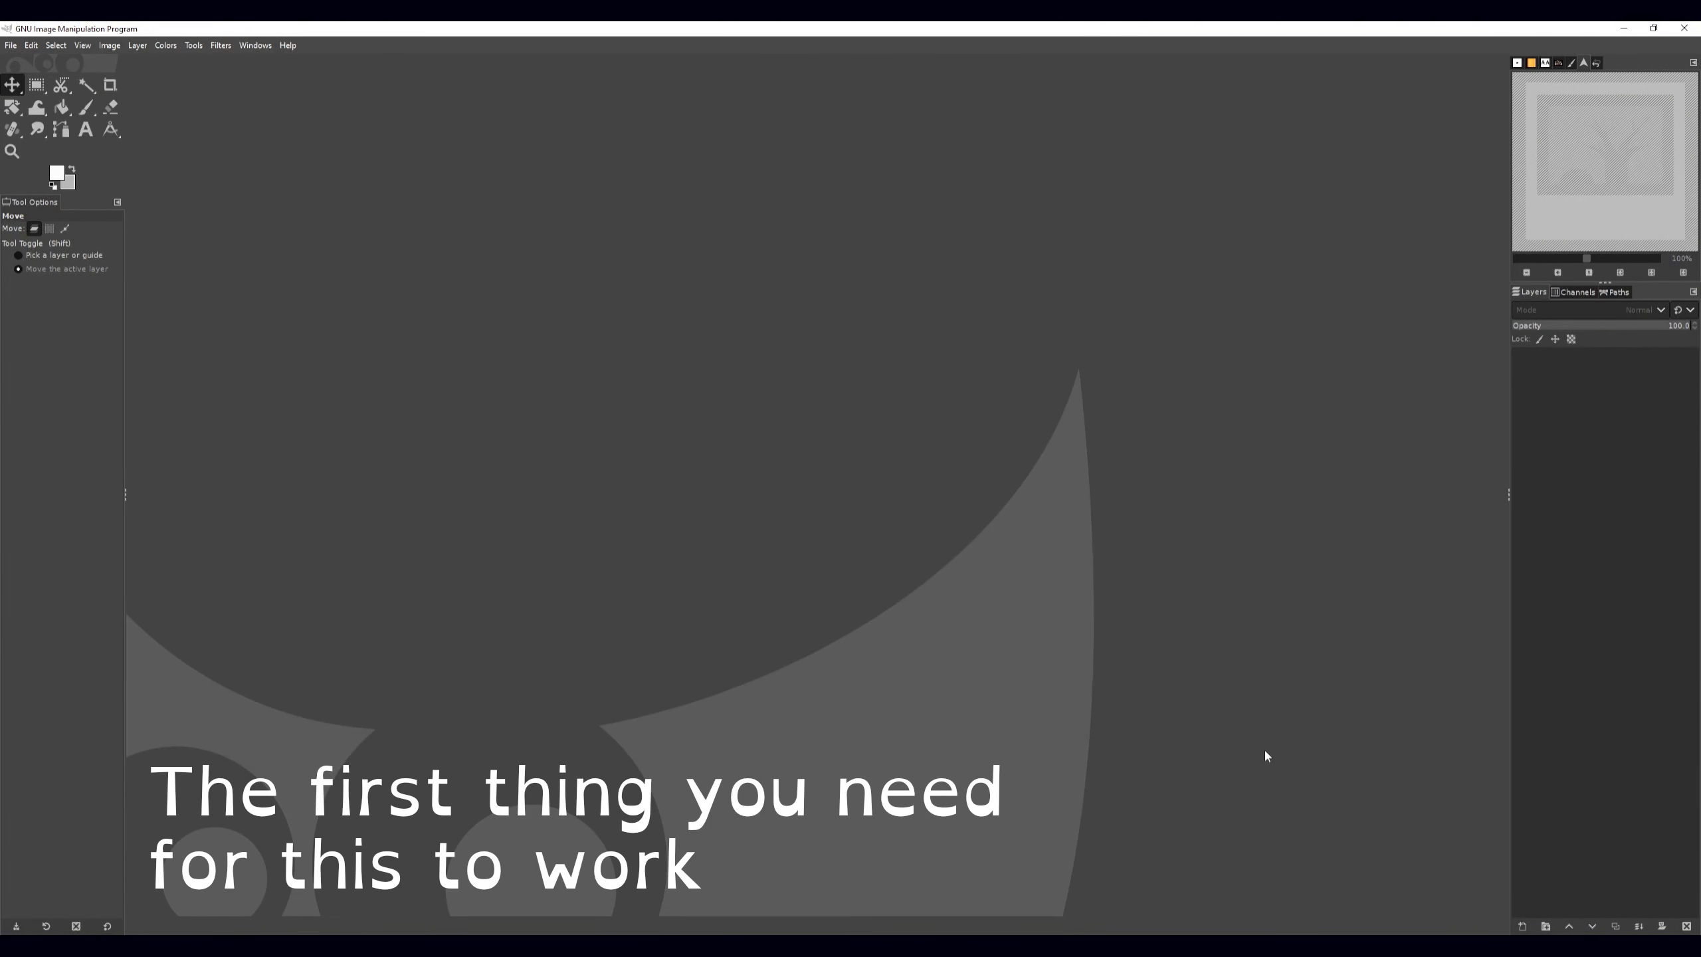
- Open a recently used image
click(11, 45)
mouse_move(84, 149)
click(250, 147)
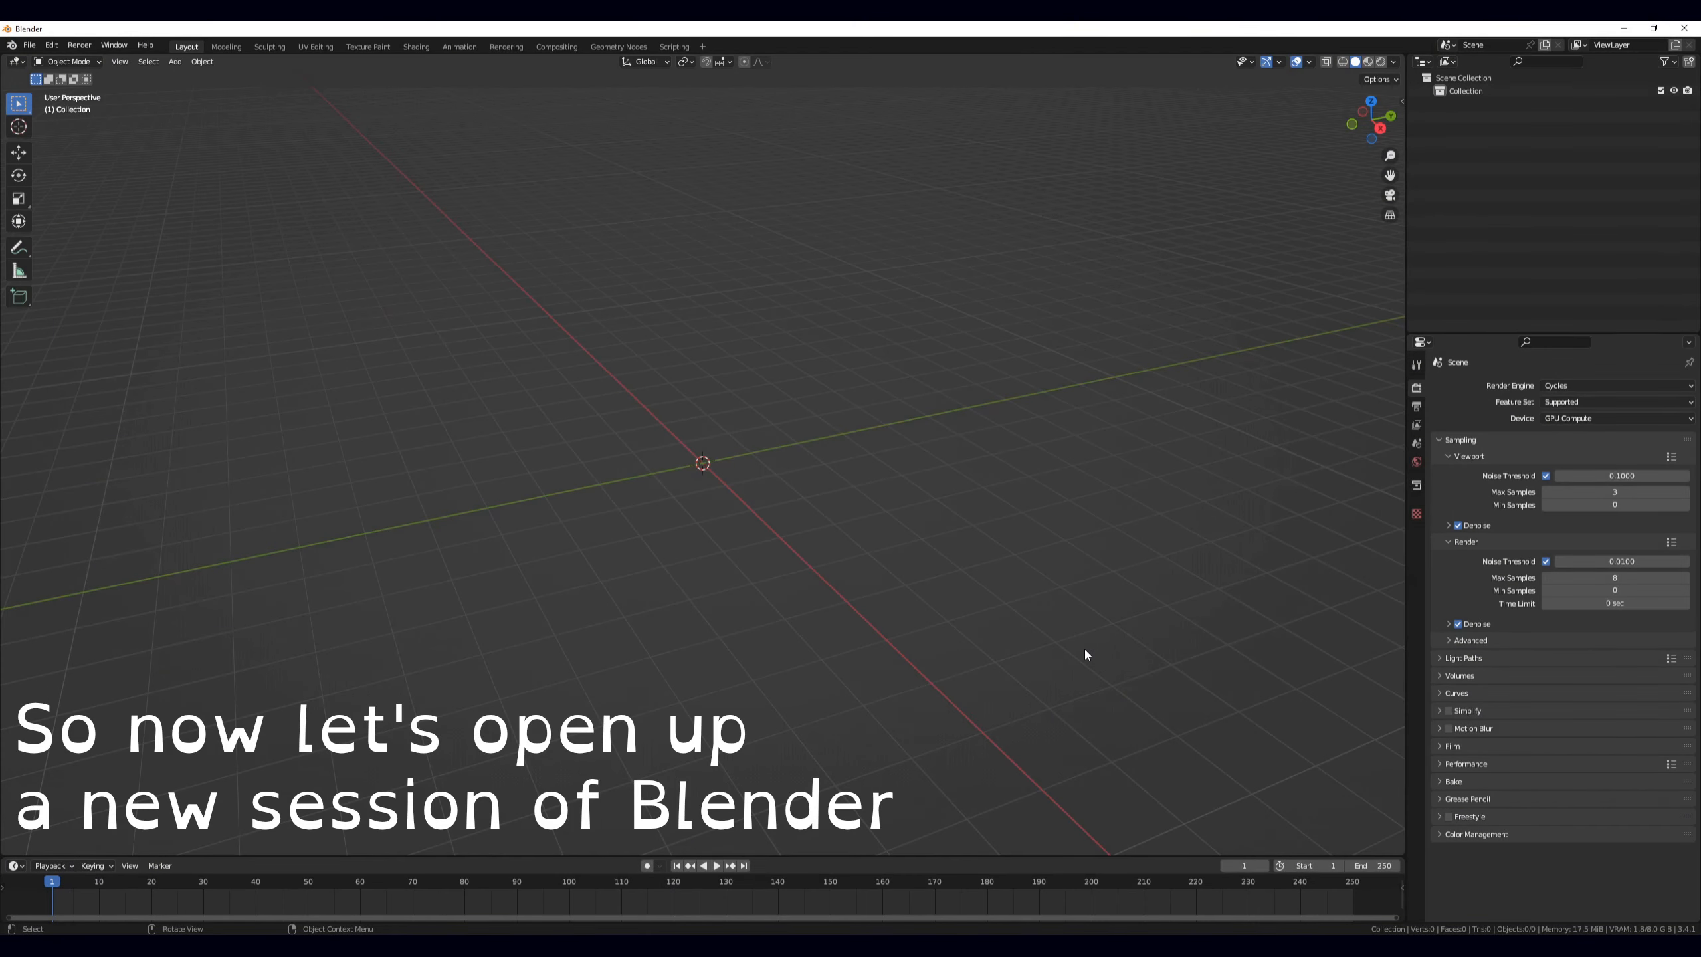
- Switch to Blender, change the 3D viewport to the Compositor editor, and enable Use Nodes and Backdrop
drag(1086, 669, 292, 214)
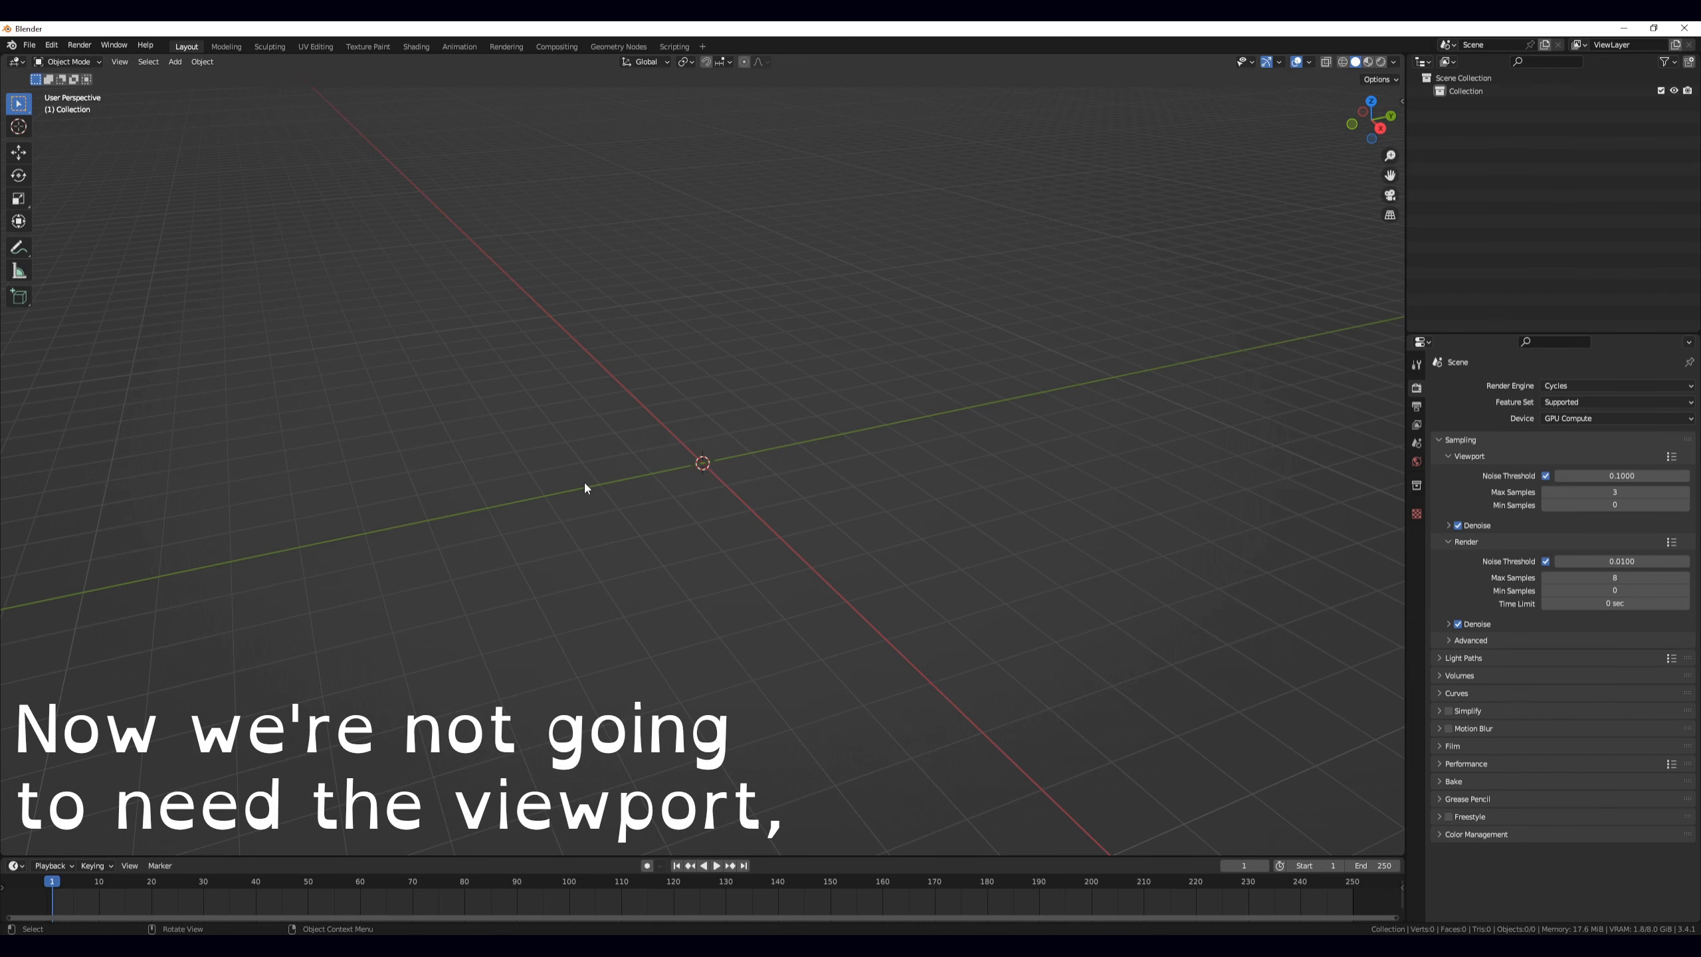
click(13, 63)
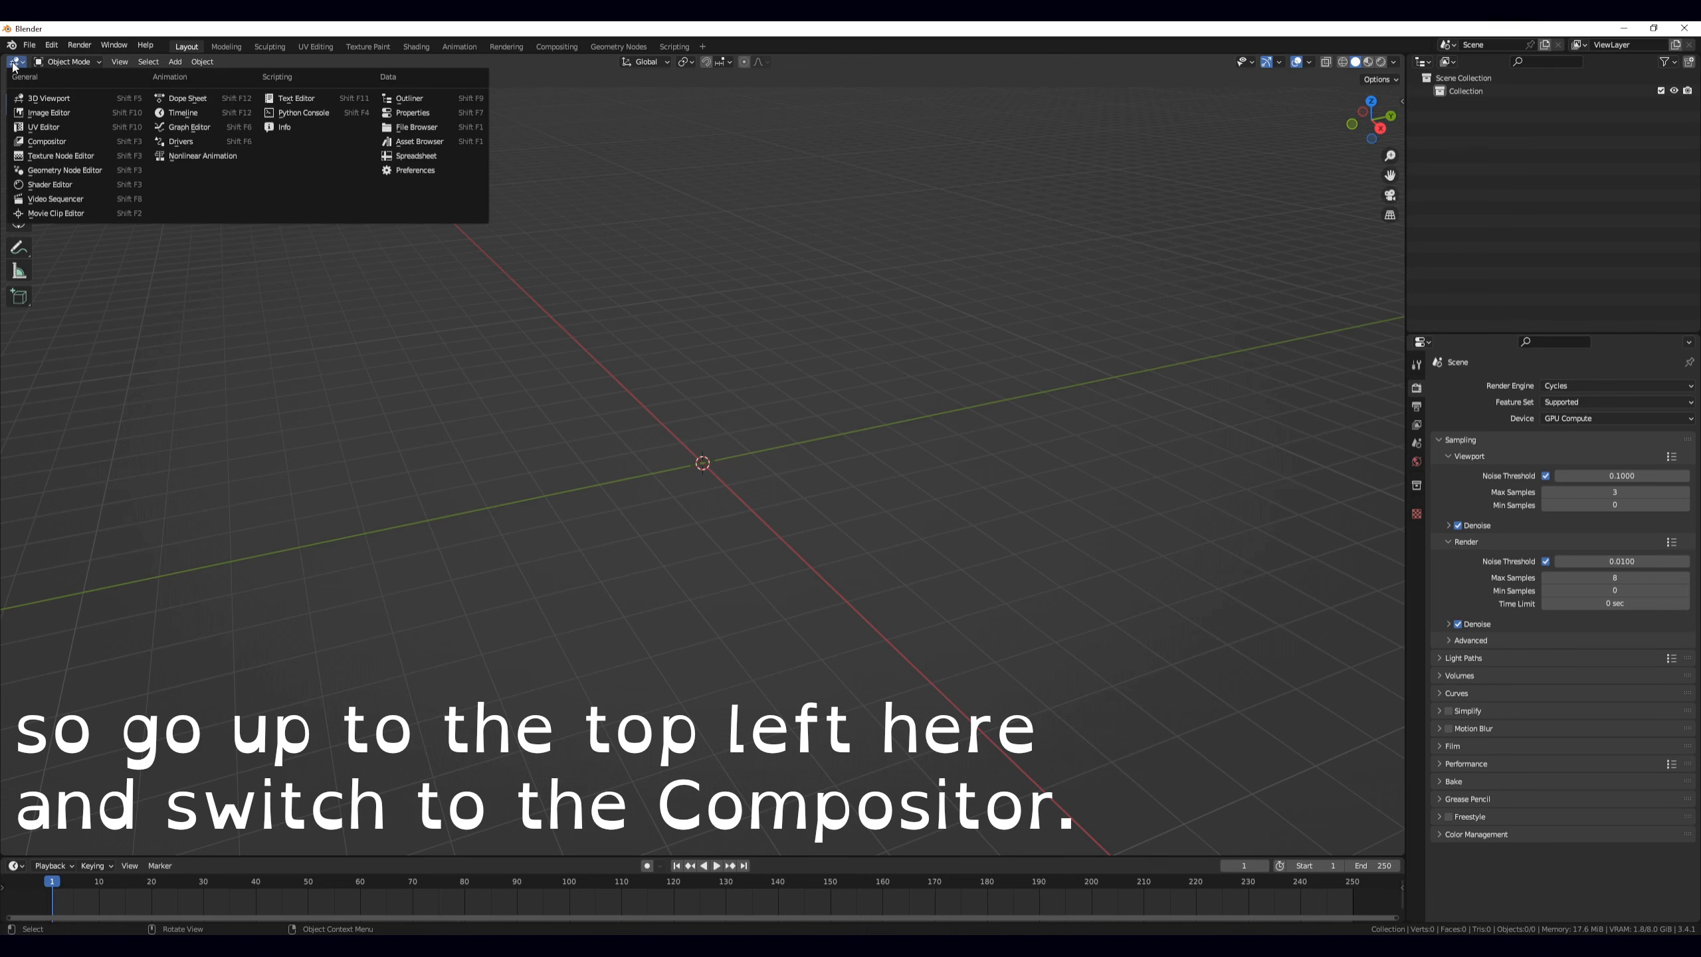
click(50, 141)
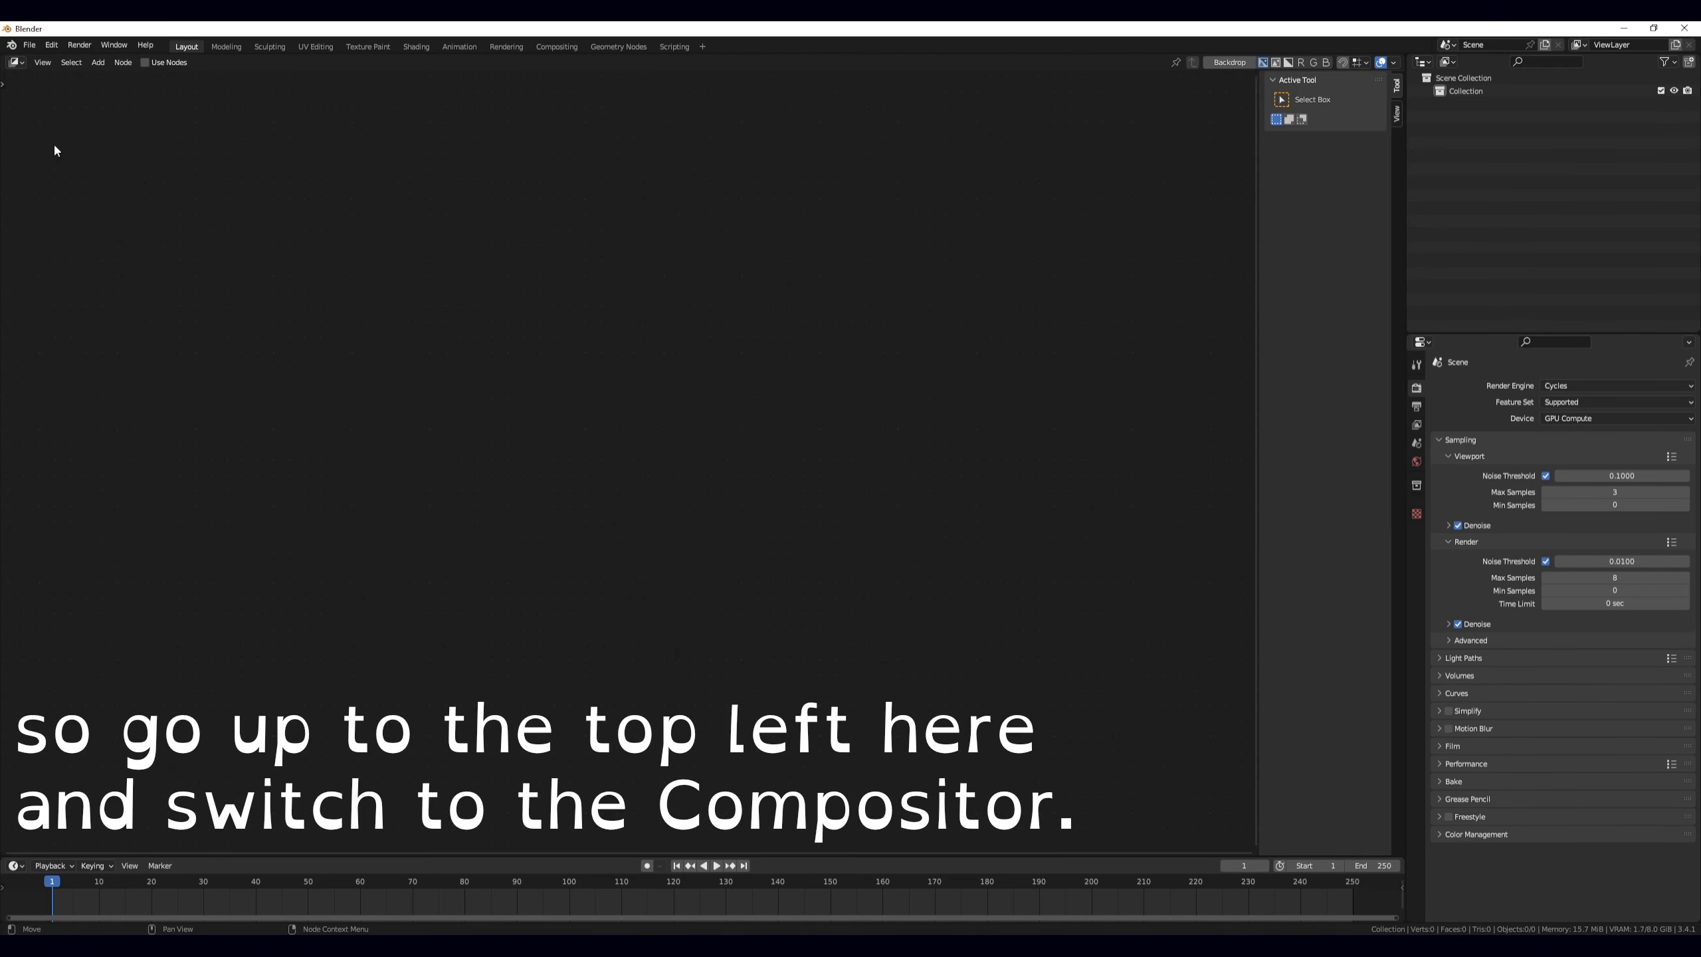
click(144, 63)
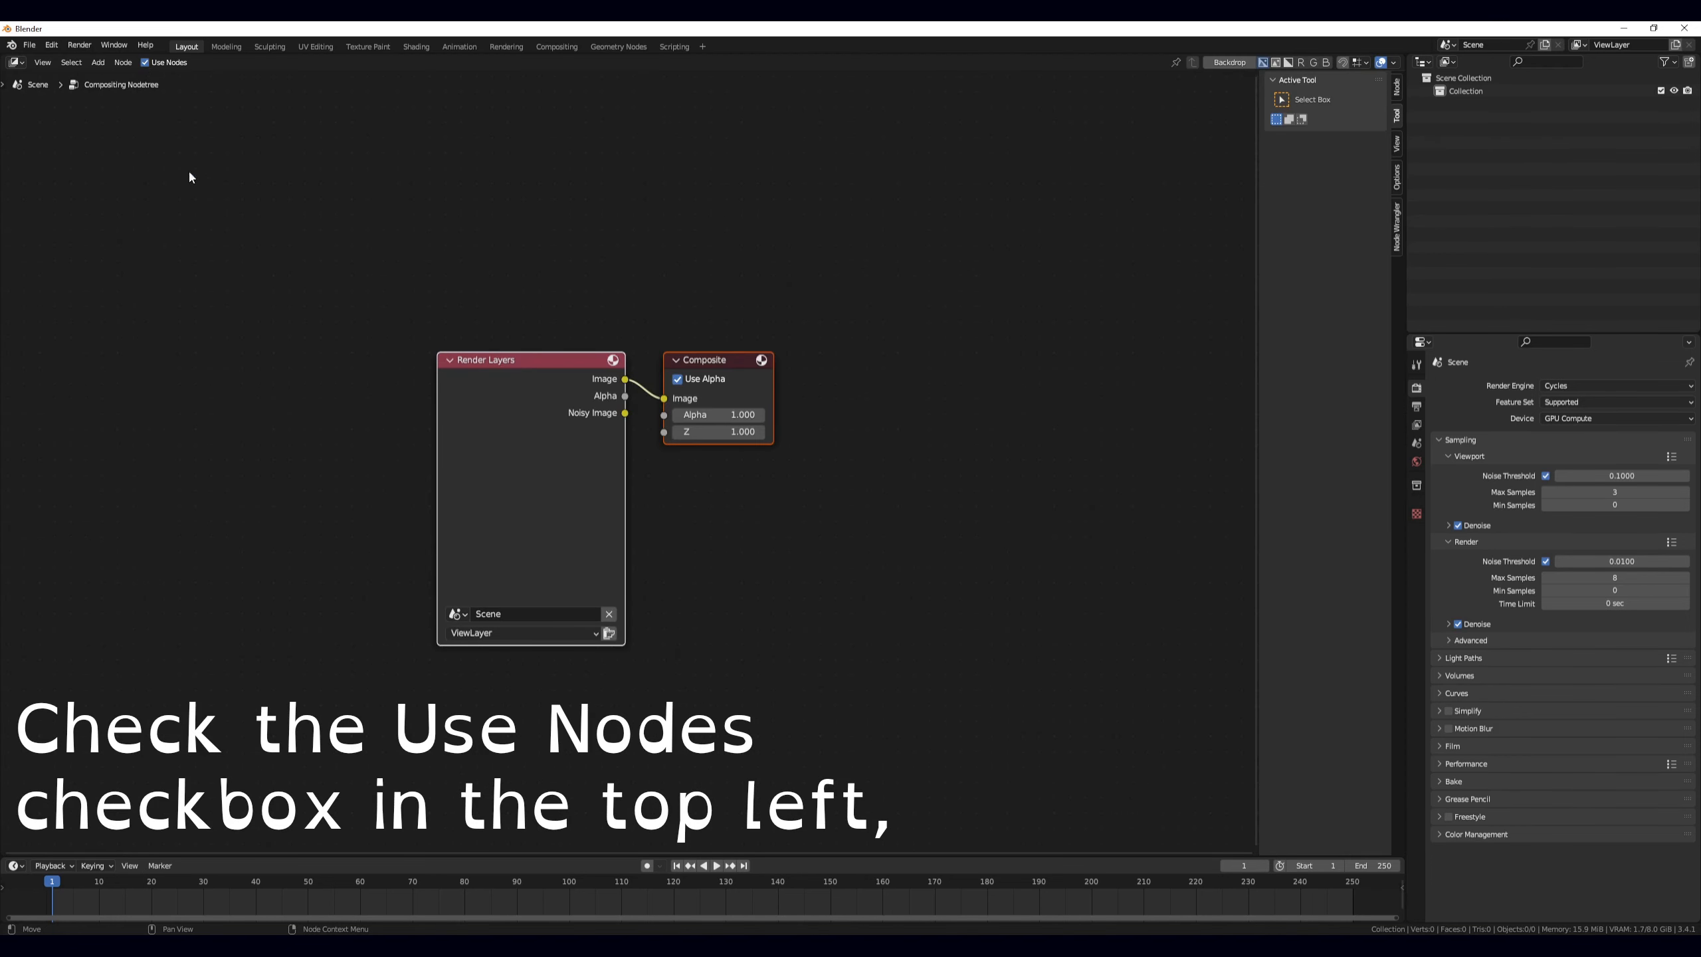
click(1232, 64)
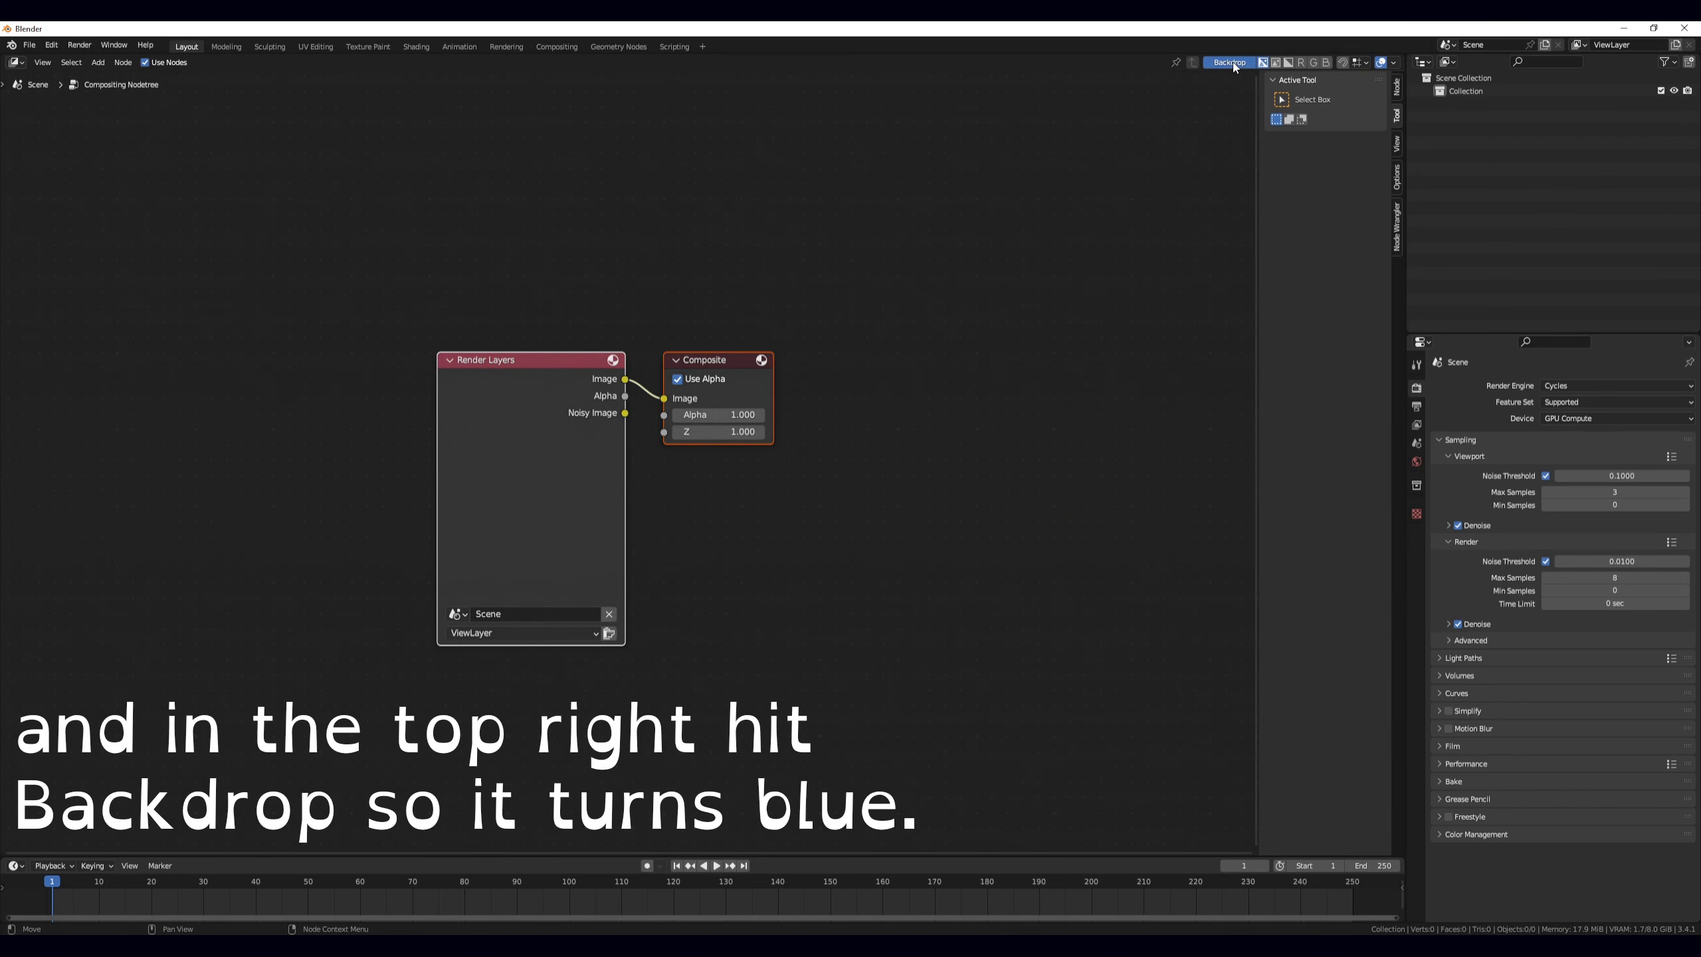
- Add a Viewer node below the Composite node and delete the Render Layers node
click(787, 439)
click(98, 63)
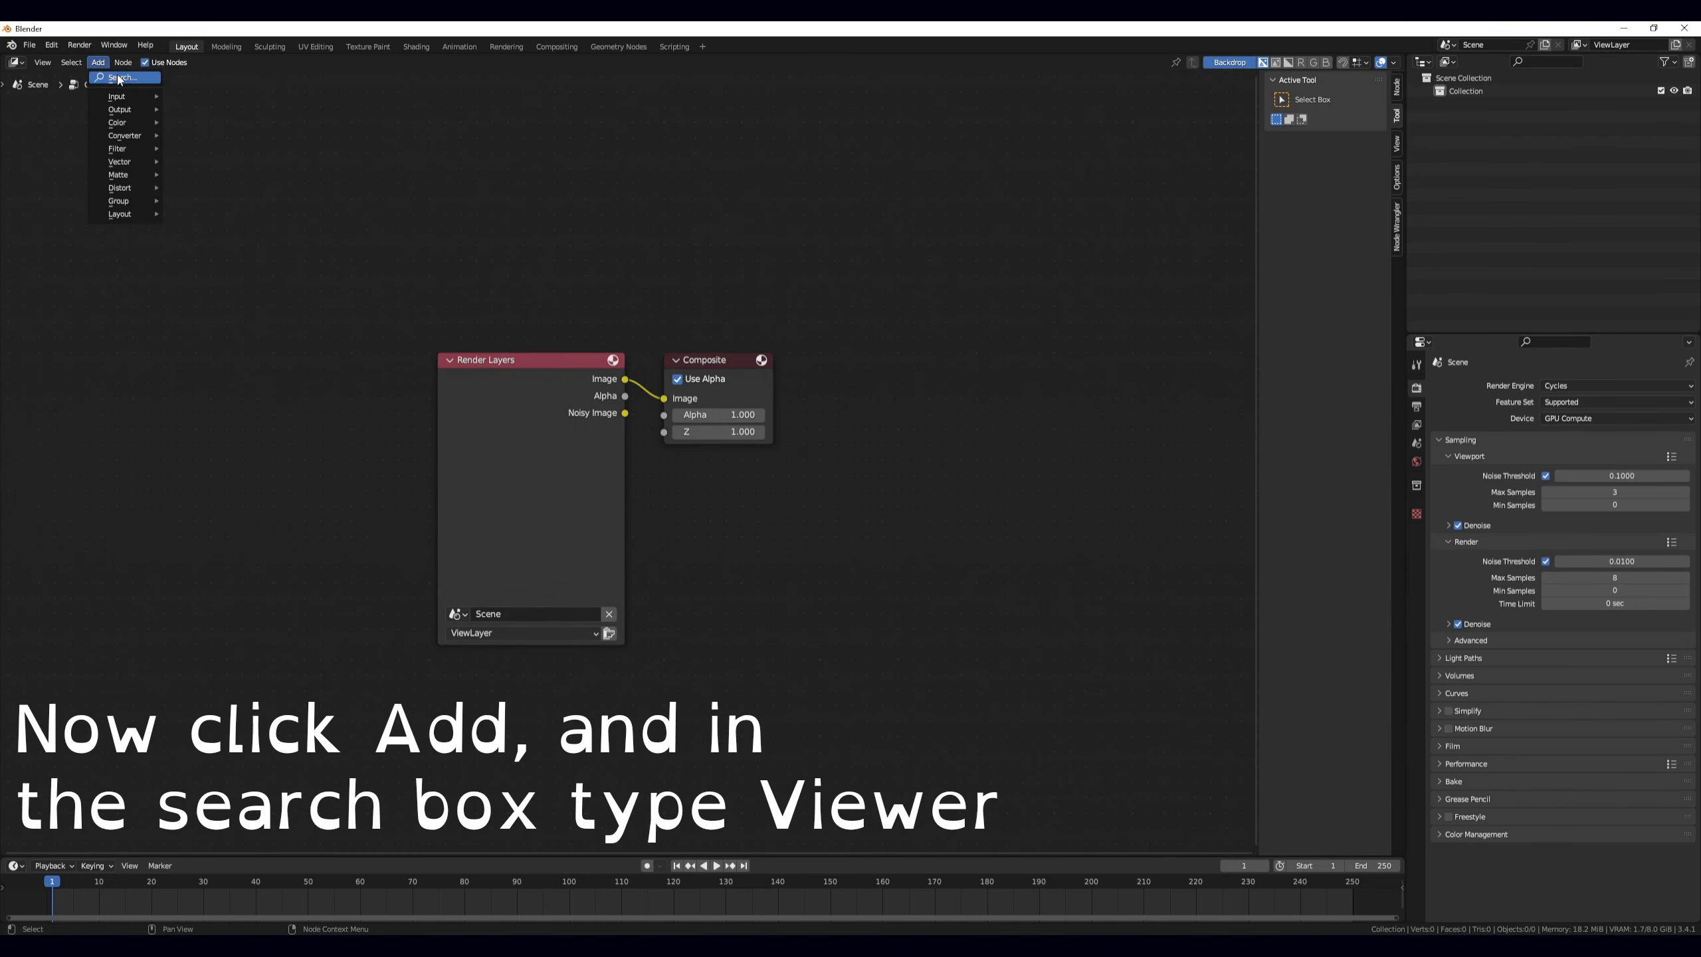
click(119, 78)
text(viwe)
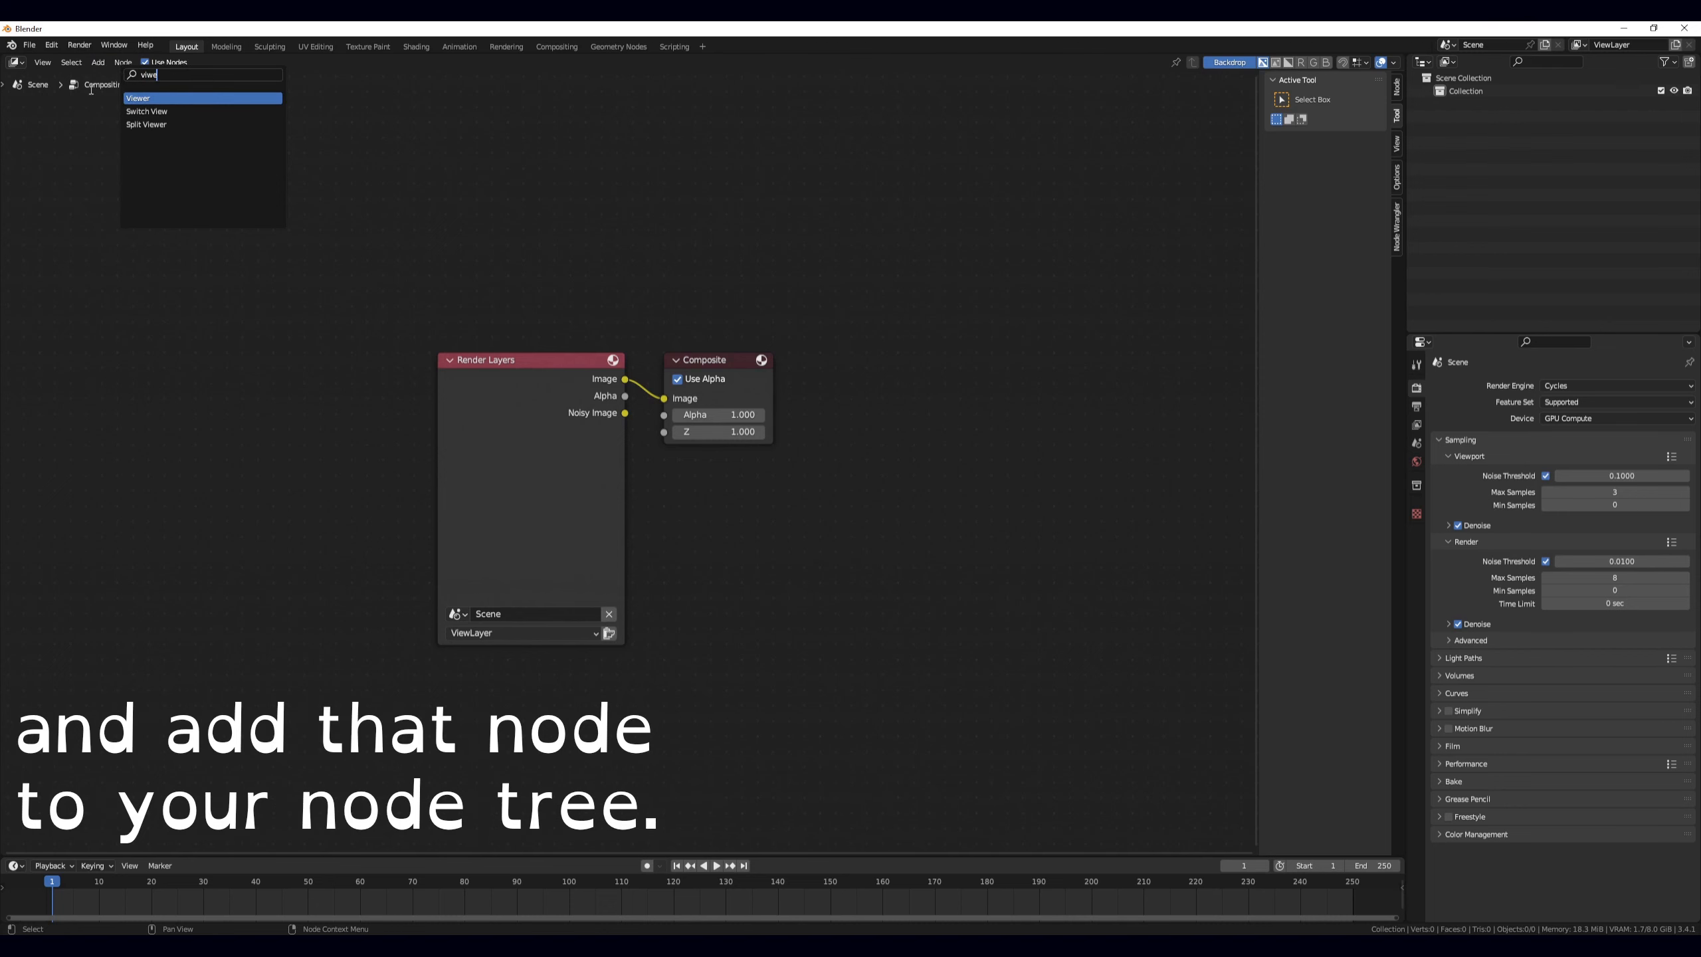
key(Return)
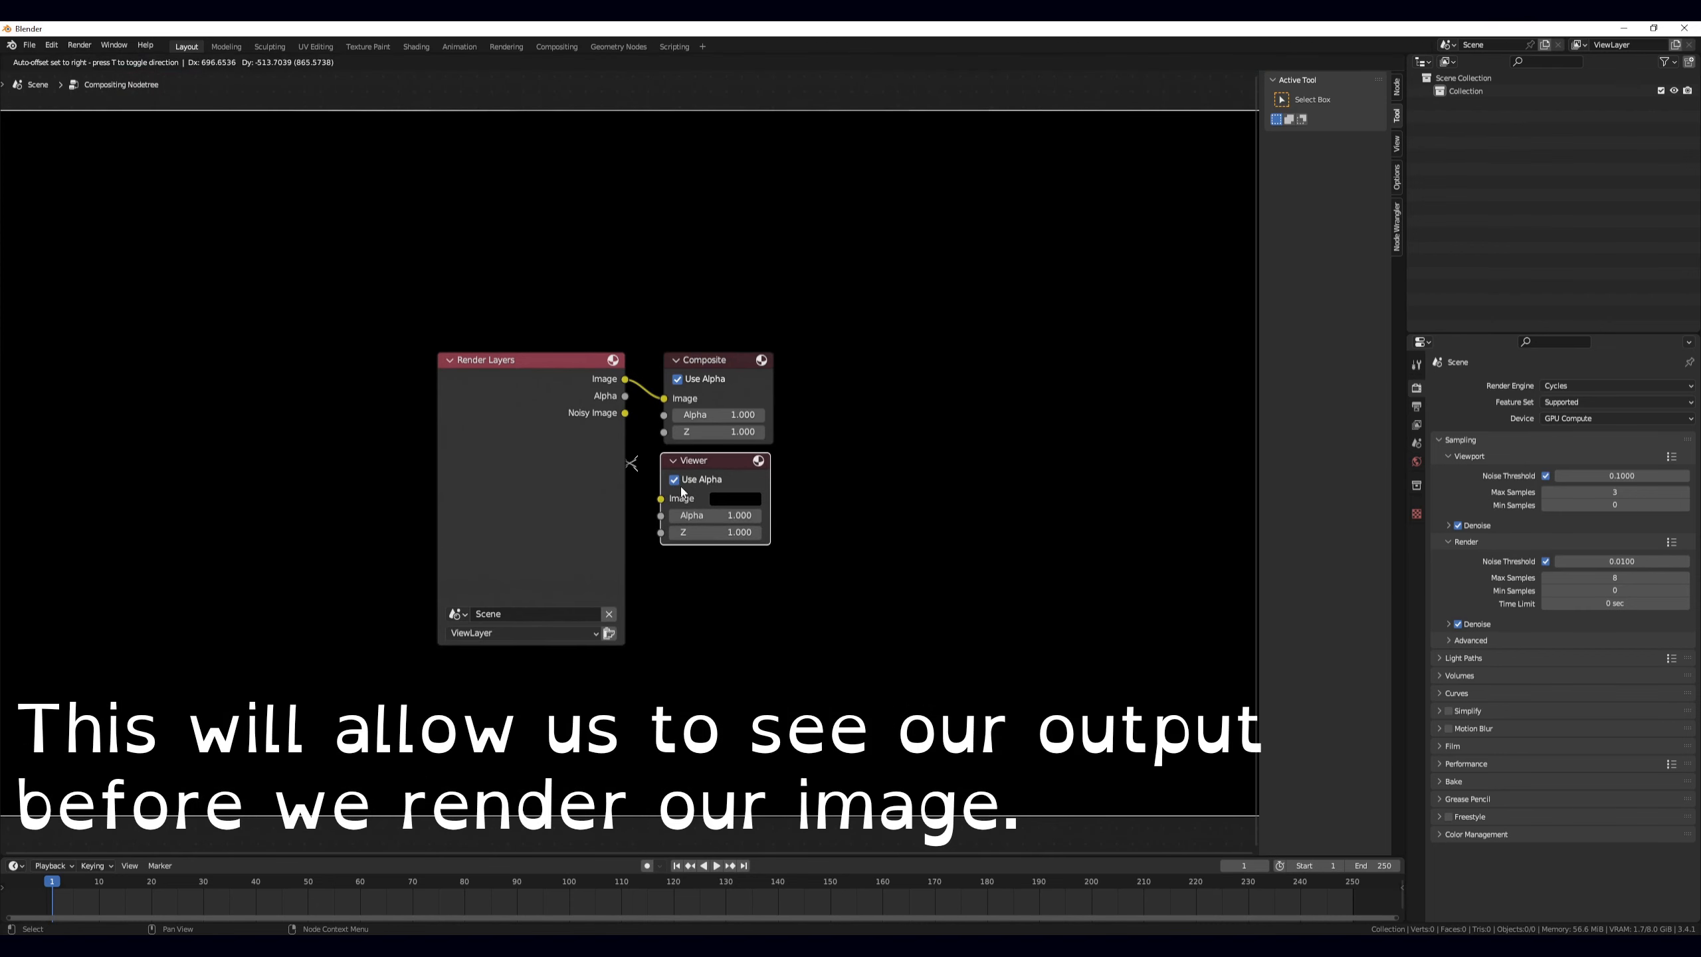
click(682, 491)
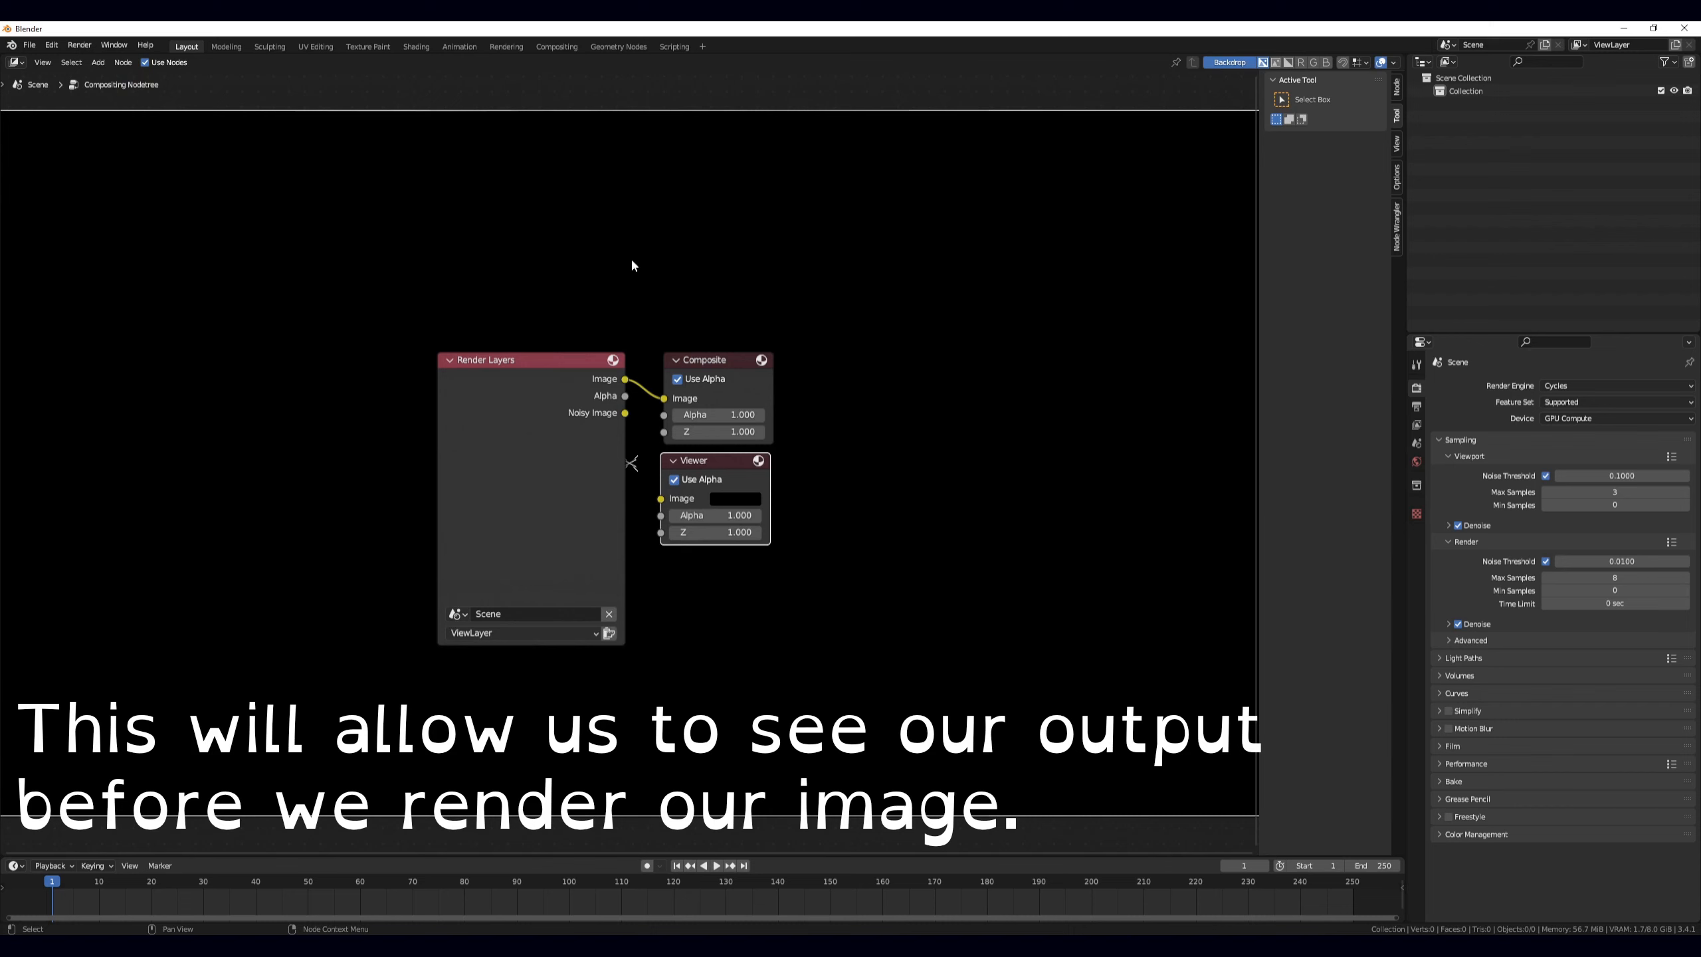
click(528, 469)
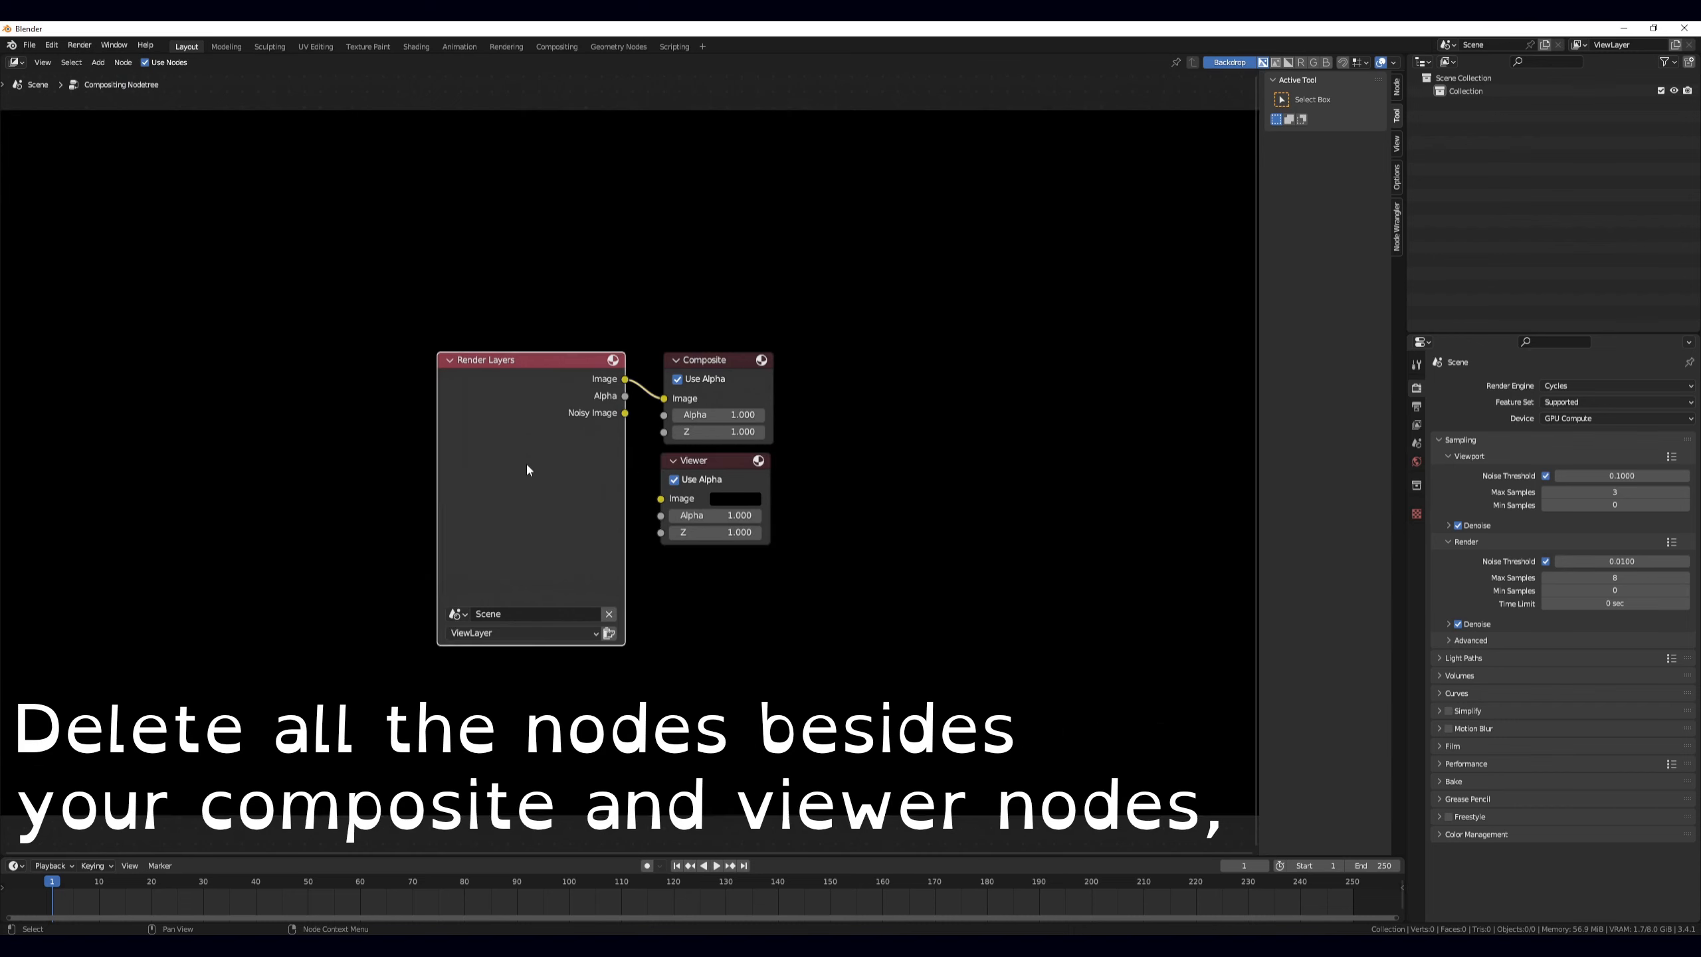
key(Delete)
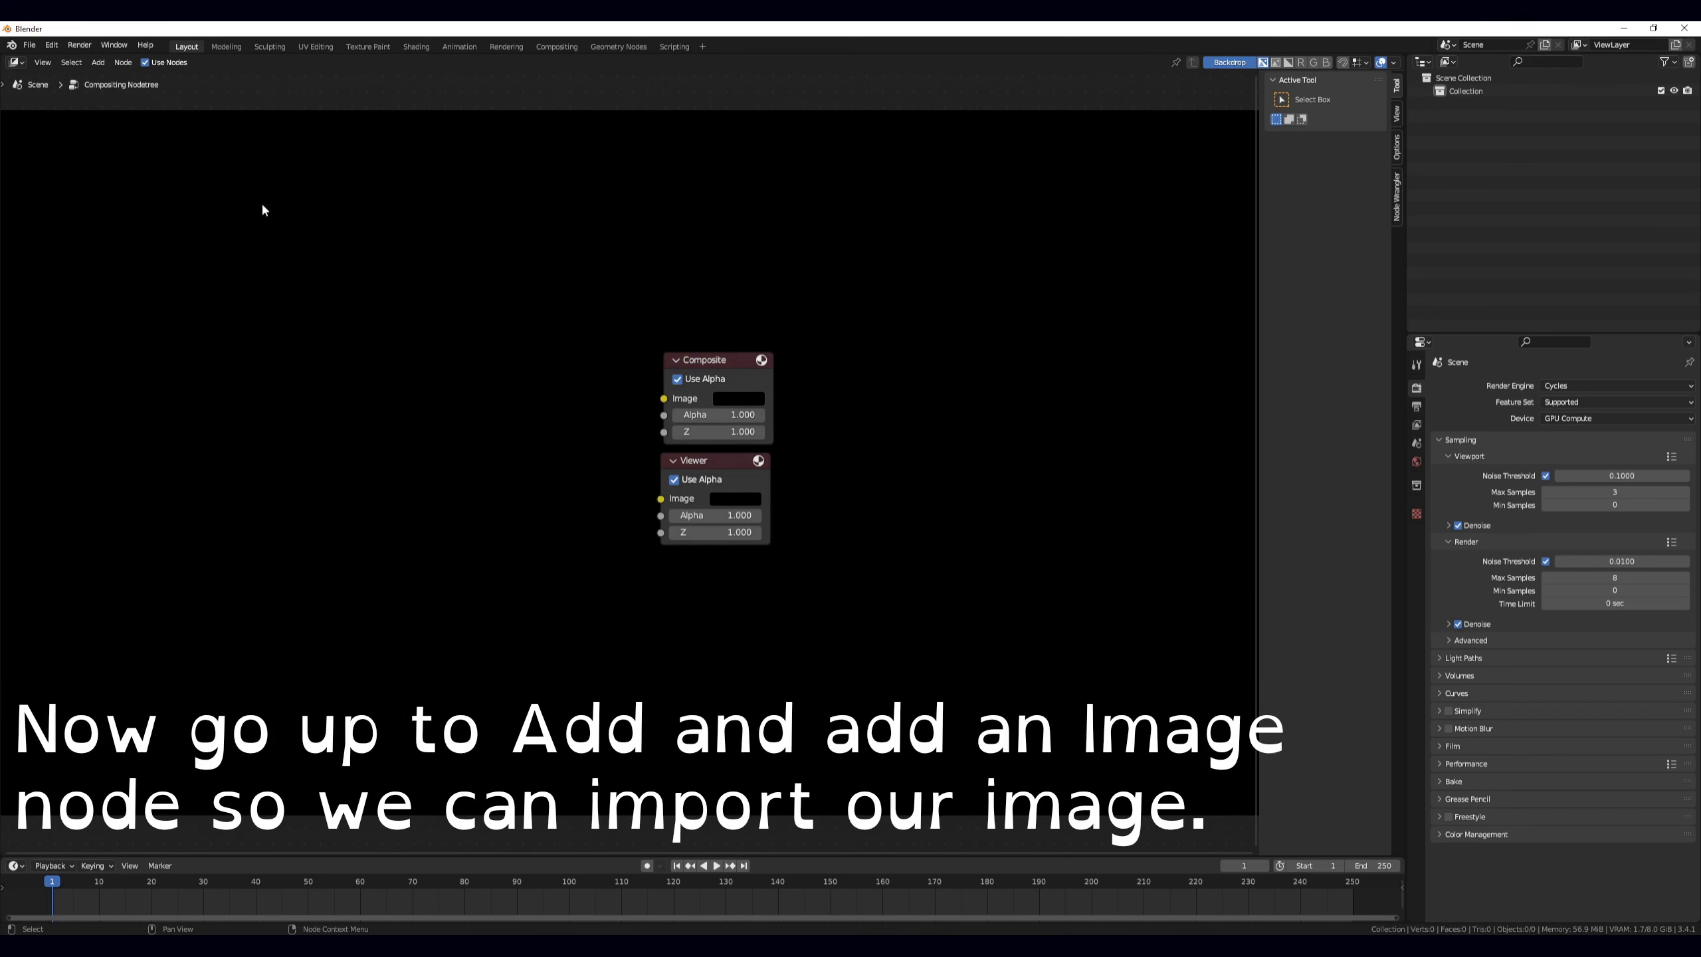
- Add an Image node on the input side of the Composite and Viewer nodes and load Sephias Token Render 1080p.png into it
click(97, 62)
click(107, 78)
text(image)
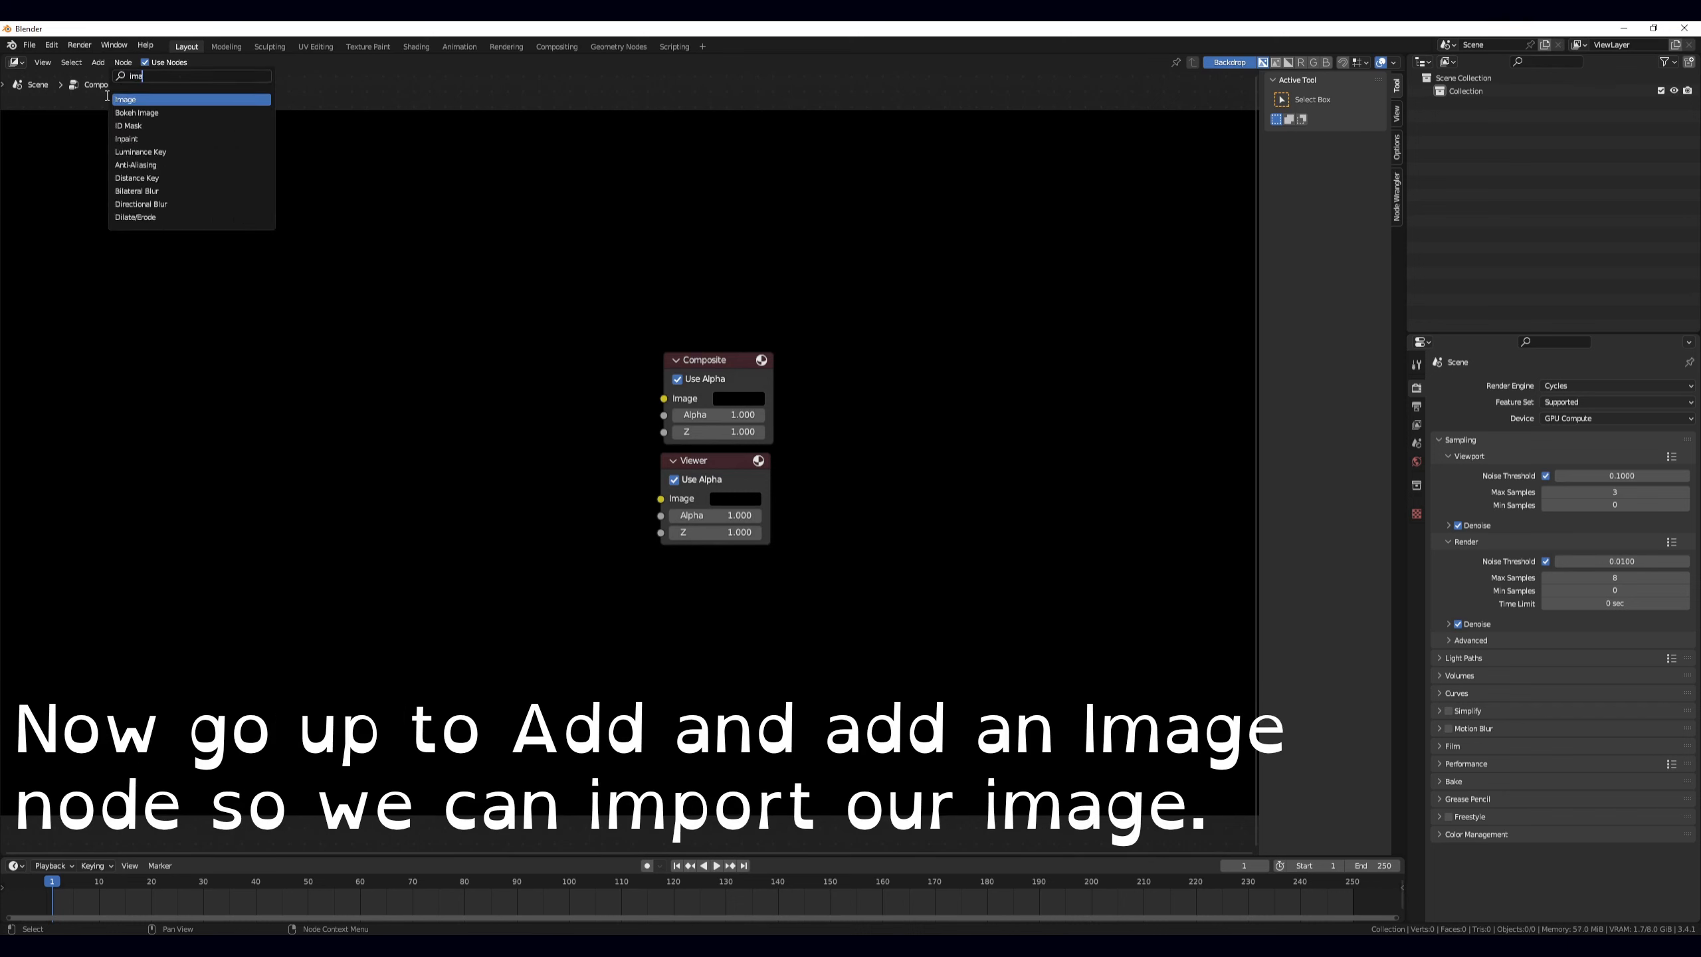
click(127, 99)
click(415, 422)
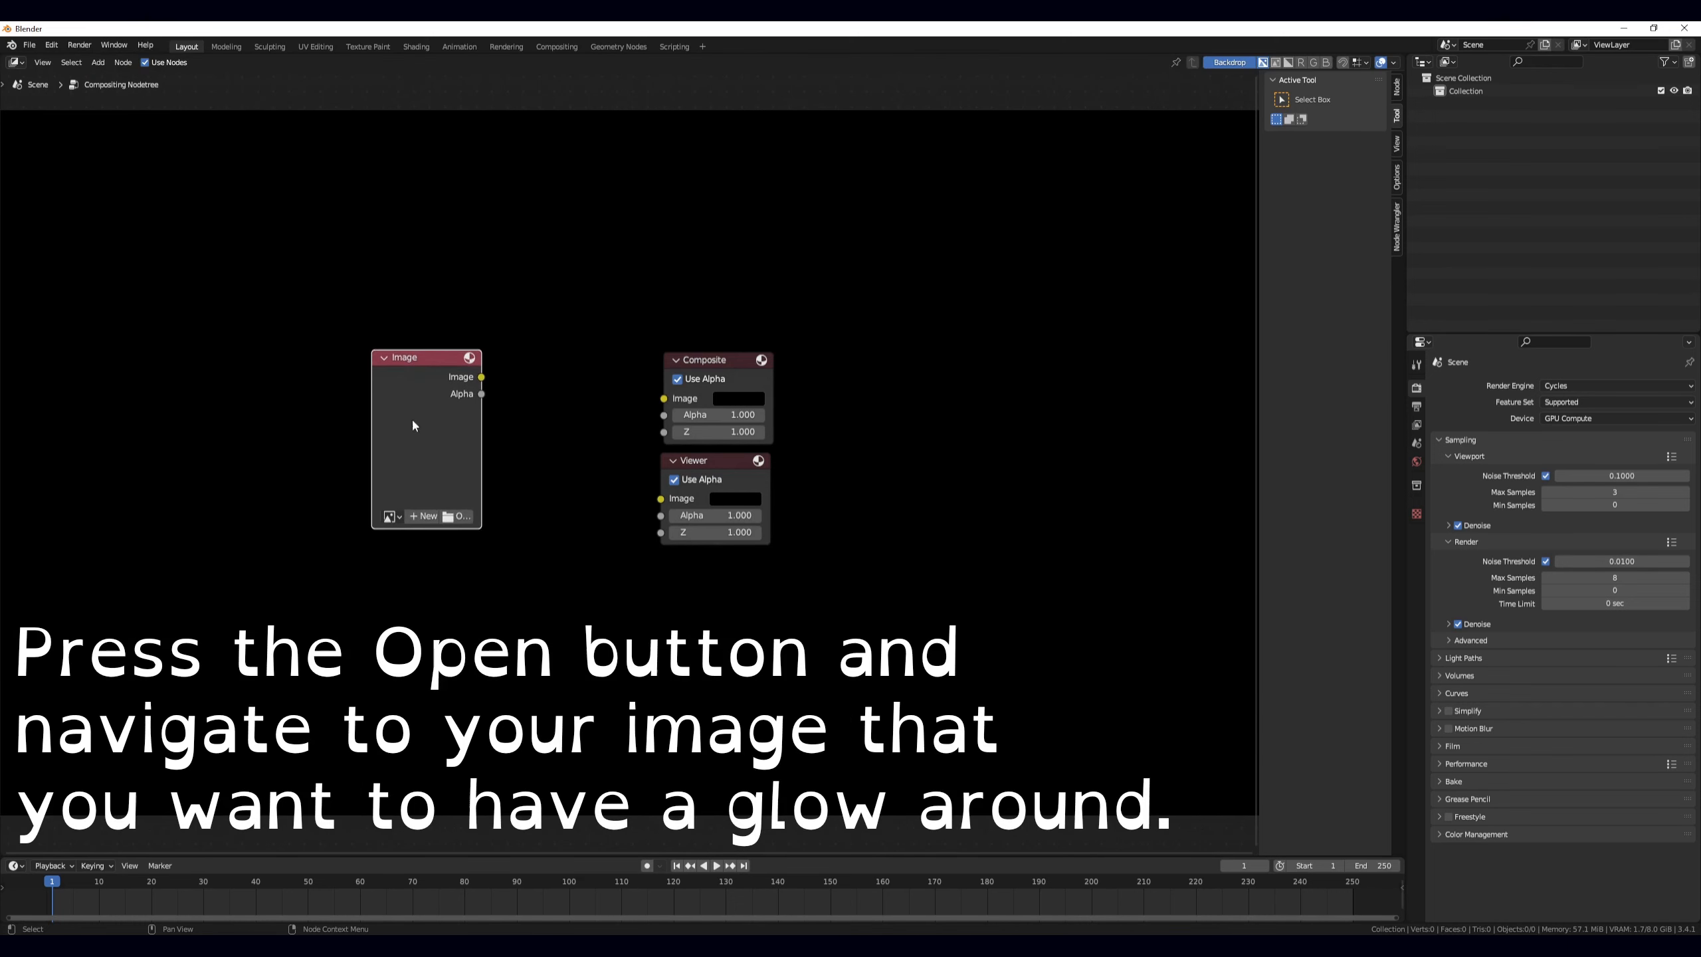
click(458, 516)
double_click(757, 398)
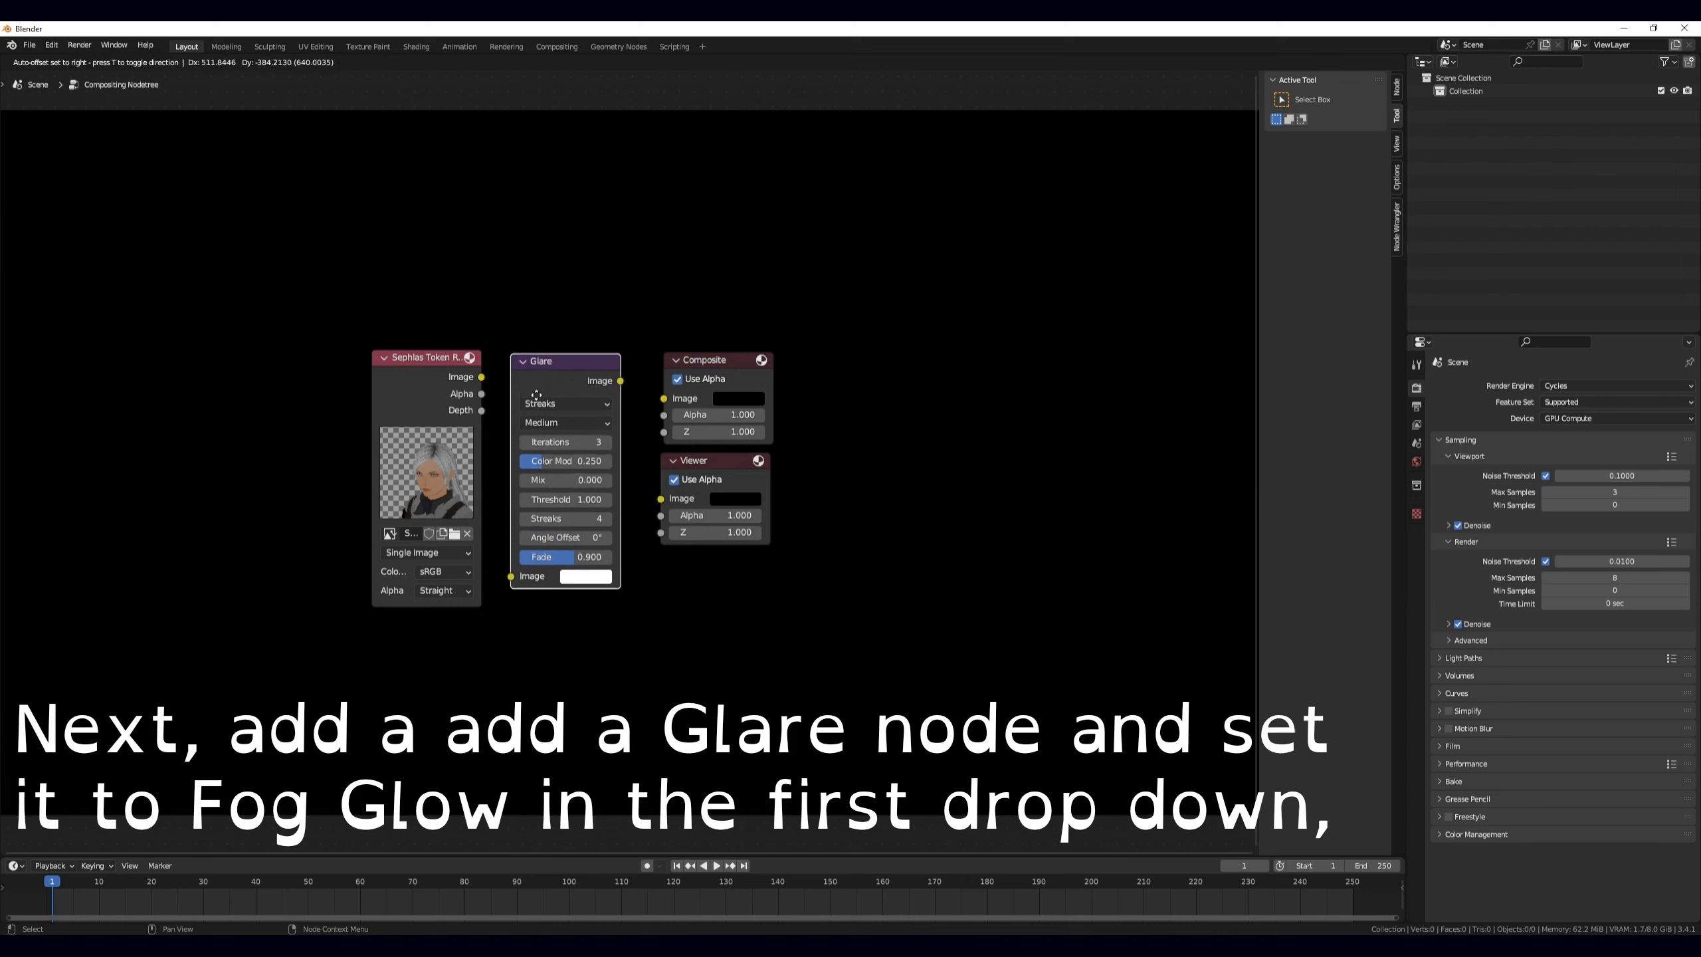
- Place a Glare node between the Image and output nodes, with its type set to Fog Glow and Threshold 0
click(525, 389)
click(544, 406)
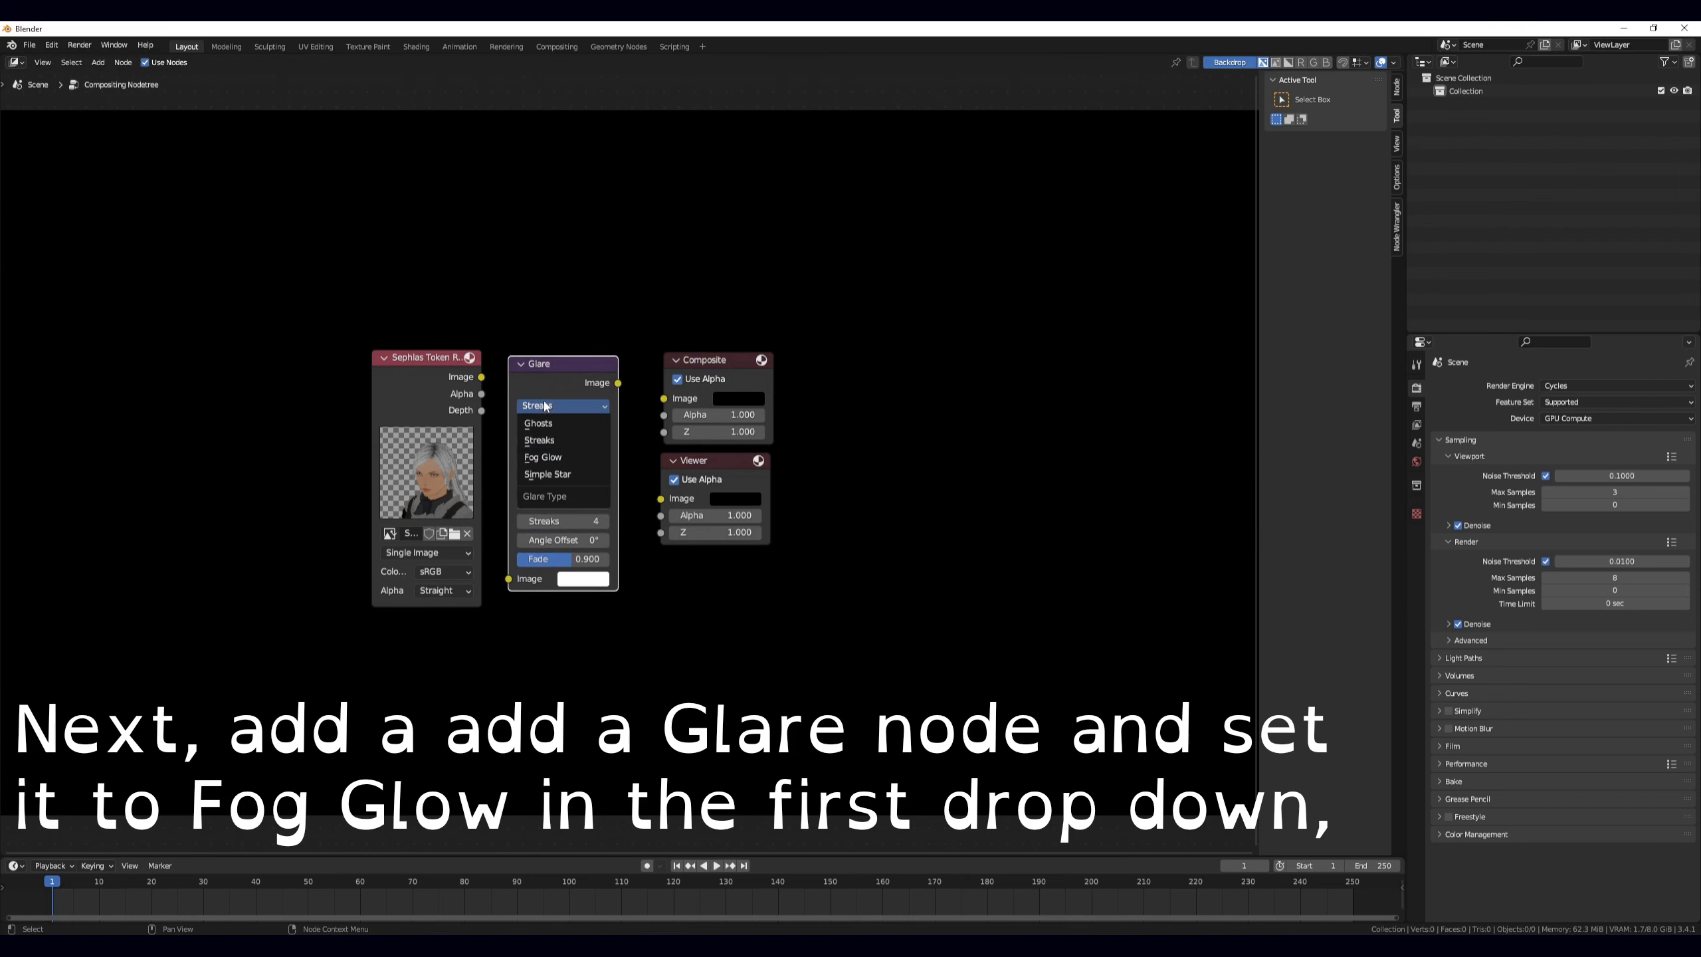
click(542, 457)
double_click(583, 462)
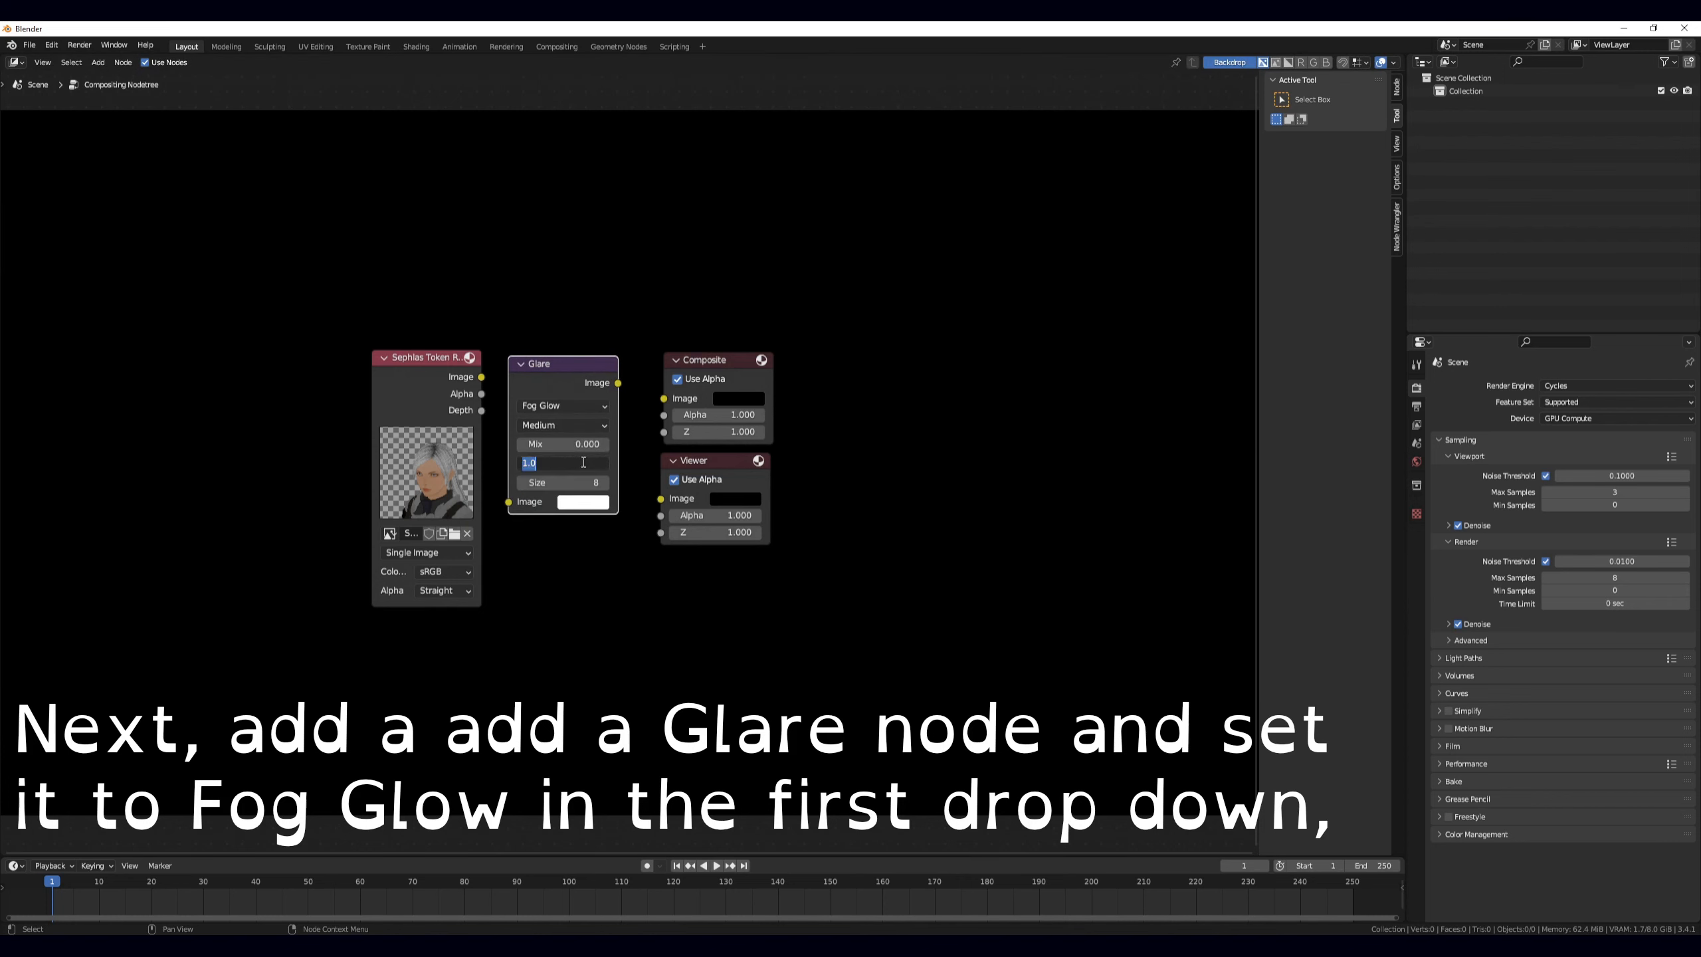
text(0)
key(Return)
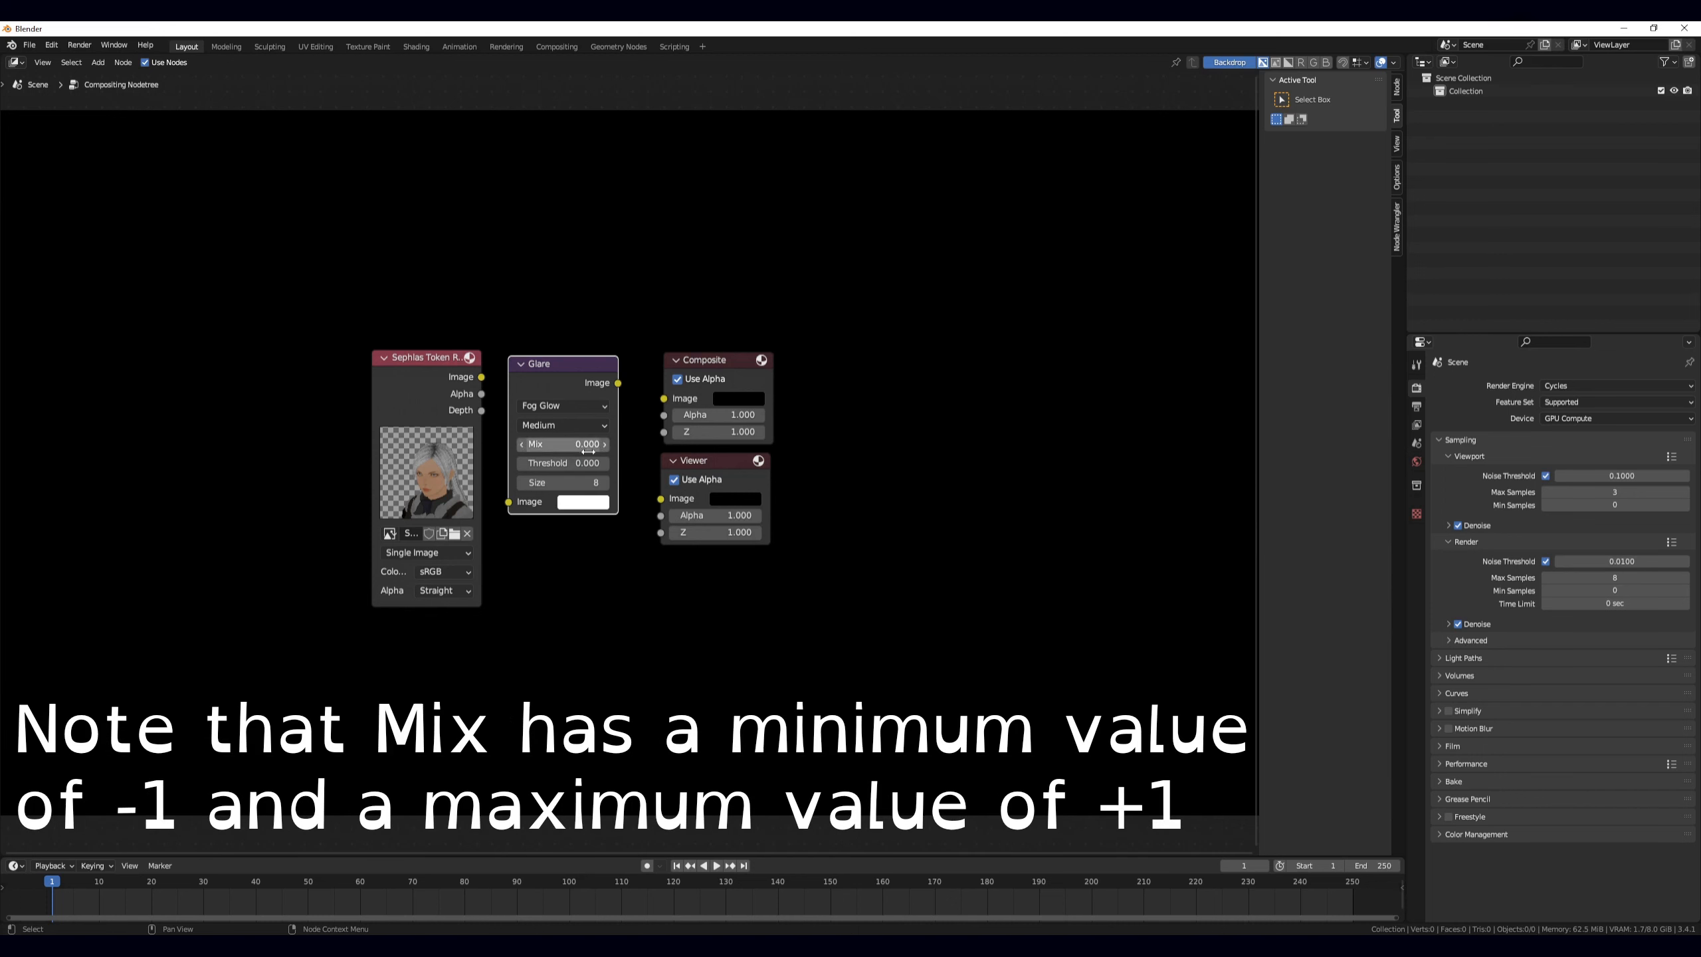
- Try the Glare node's Mix at 1.000 and reset it to 0
drag(566, 444, 629, 444)
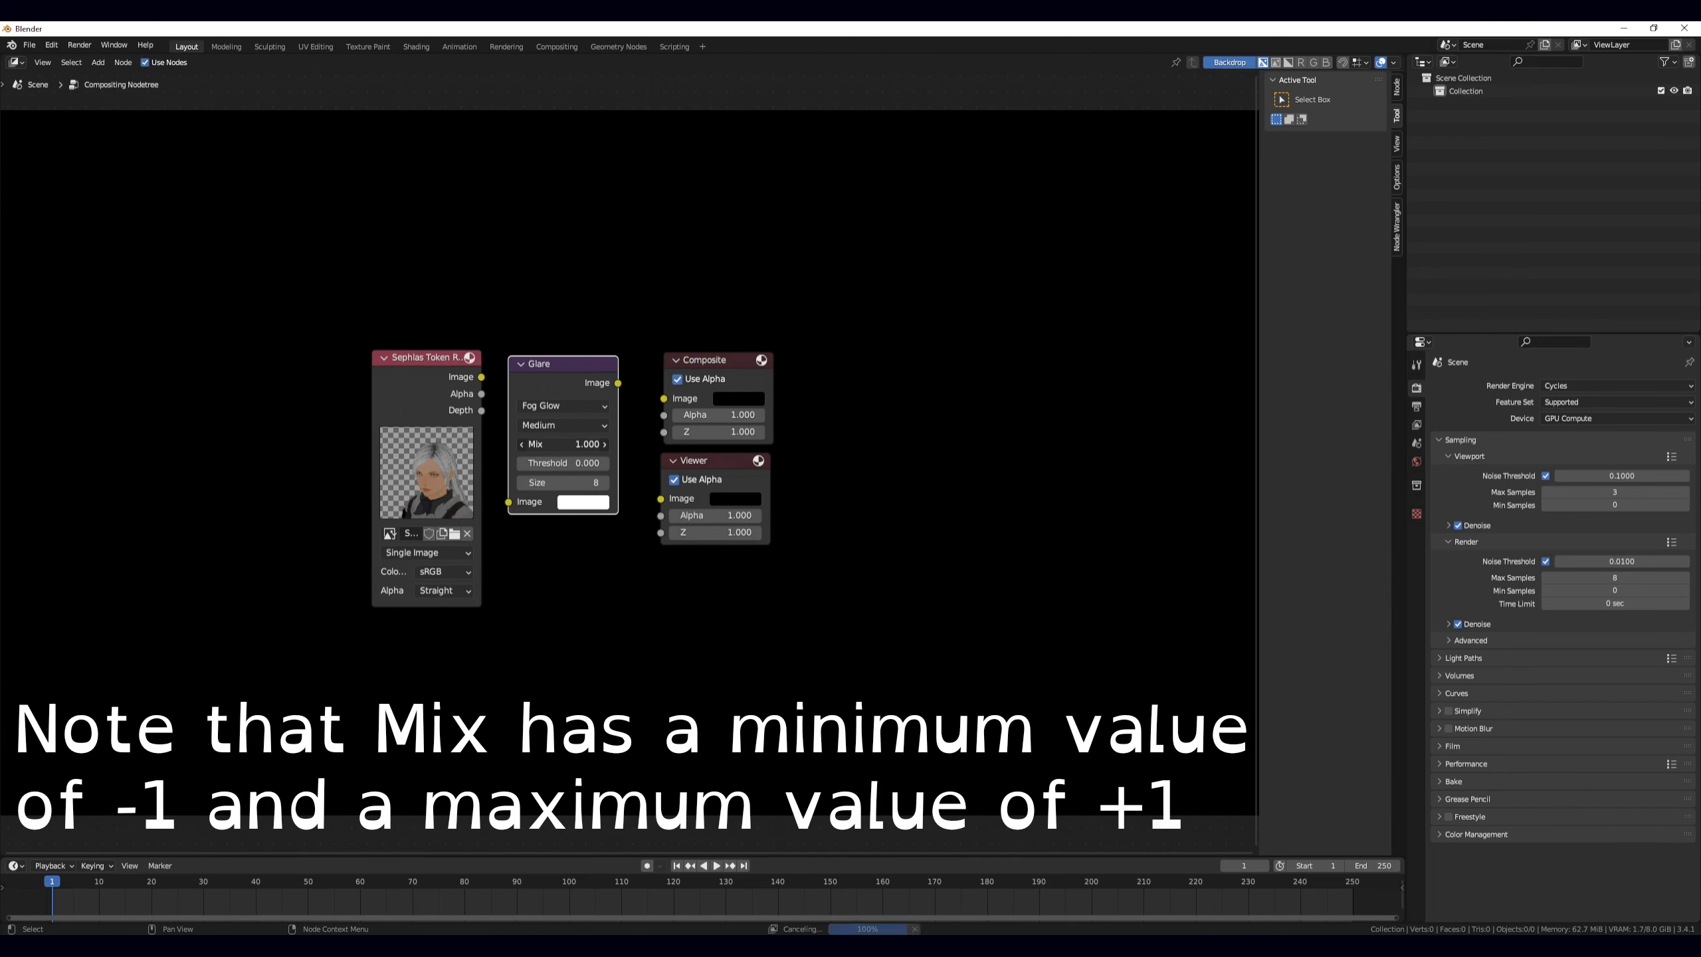
click(580, 445)
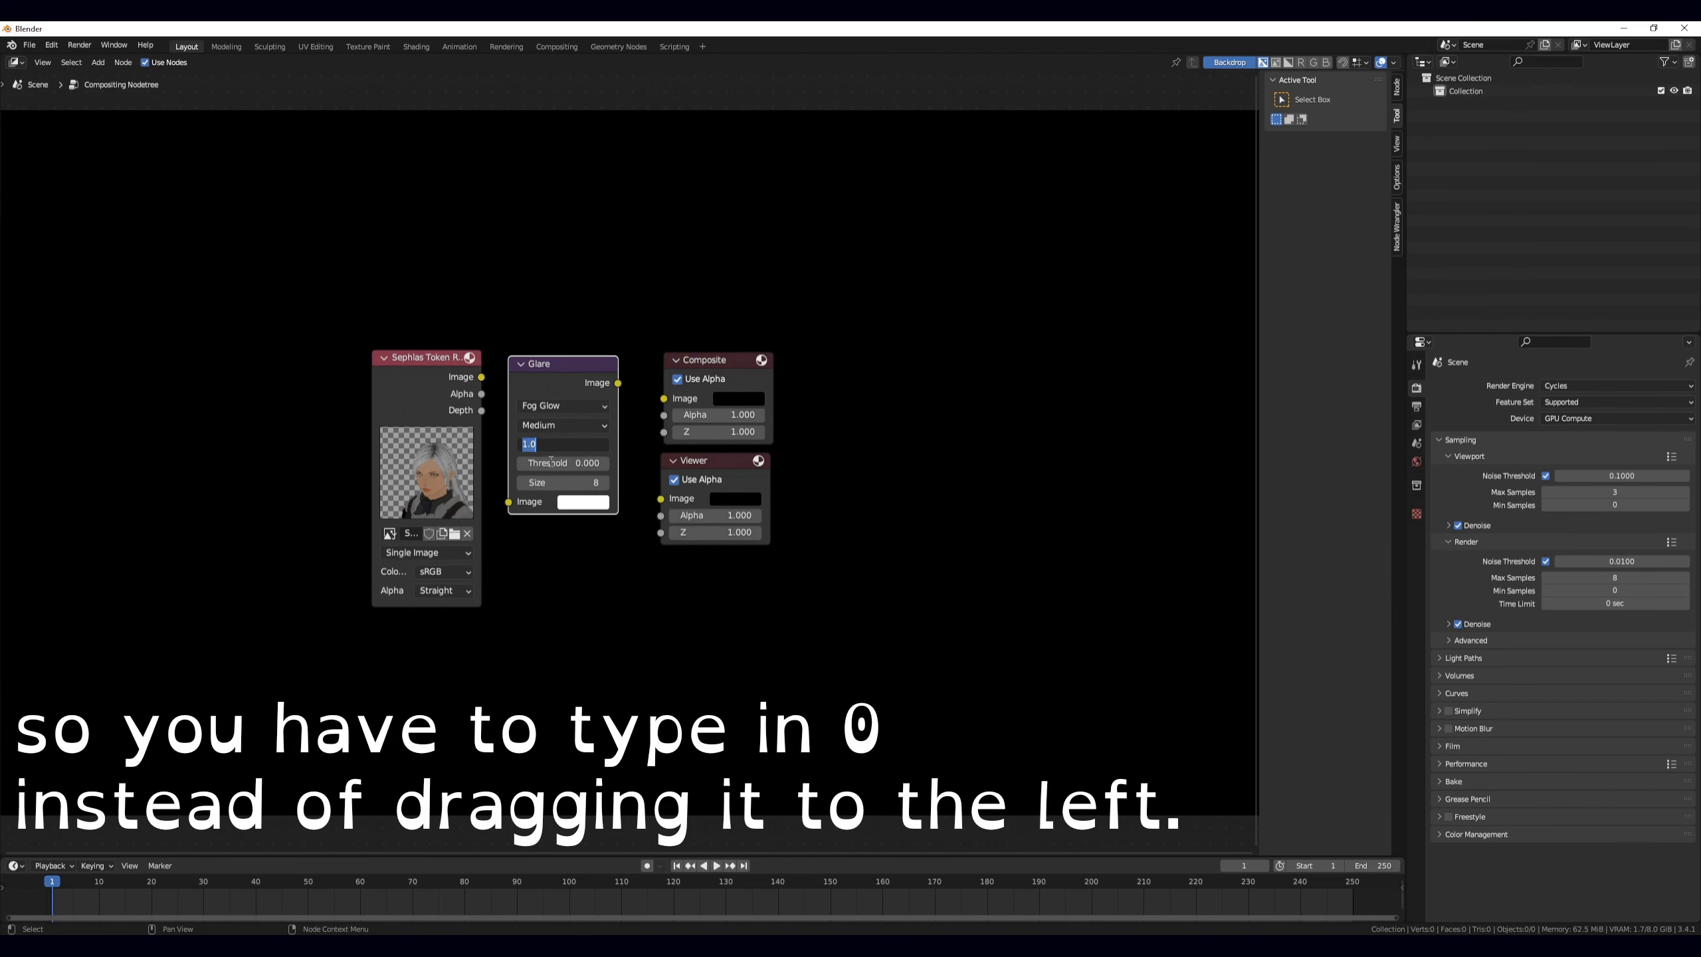
text(0)
key(Return)
- Connect the Image node's Alpha output to the Glare's Image input, and the Glare's output to the Viewer and Composite Image inputs
click(483, 396)
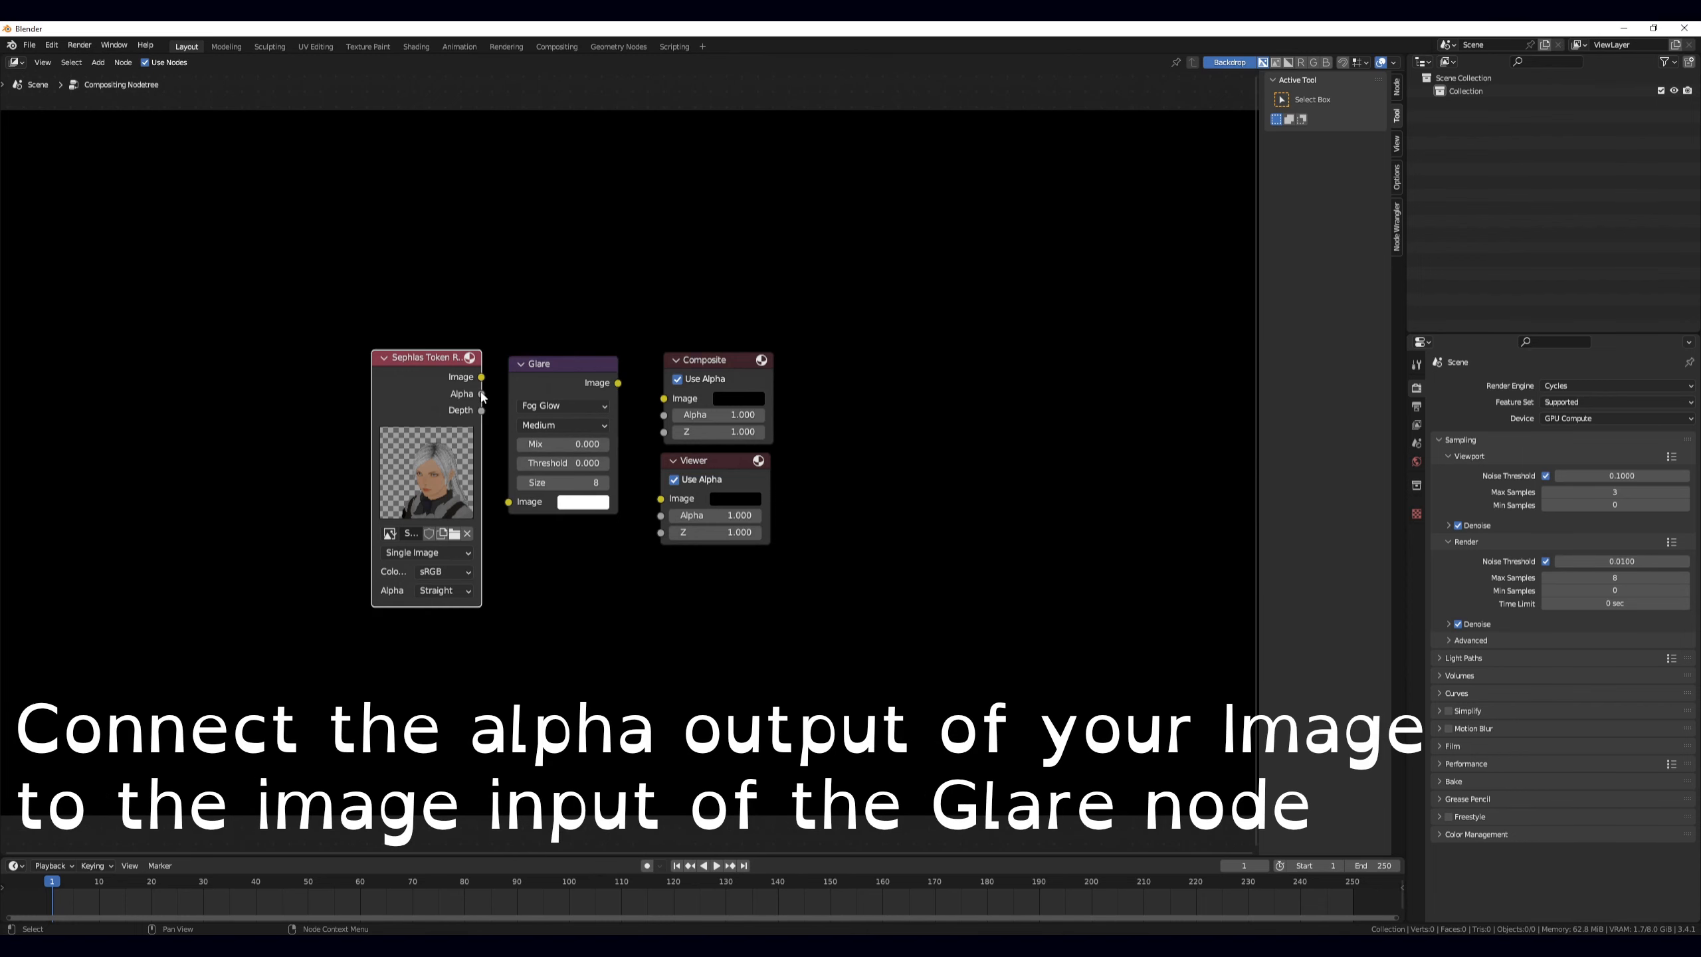
drag(483, 396, 508, 502)
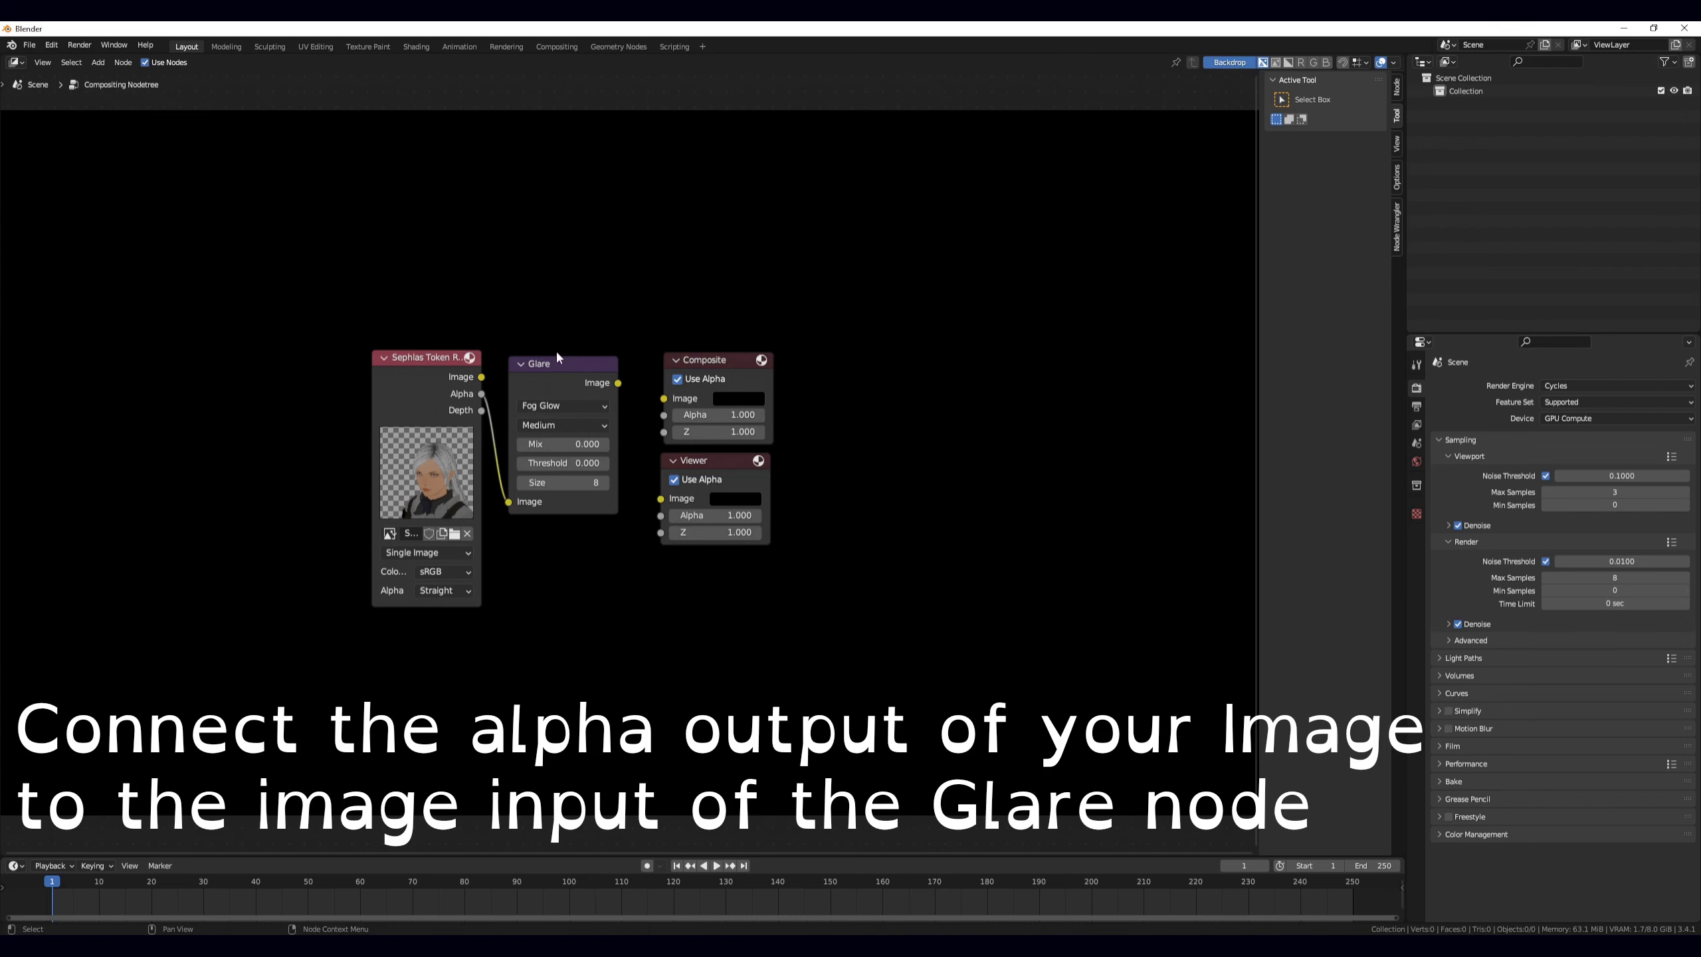
click(619, 385)
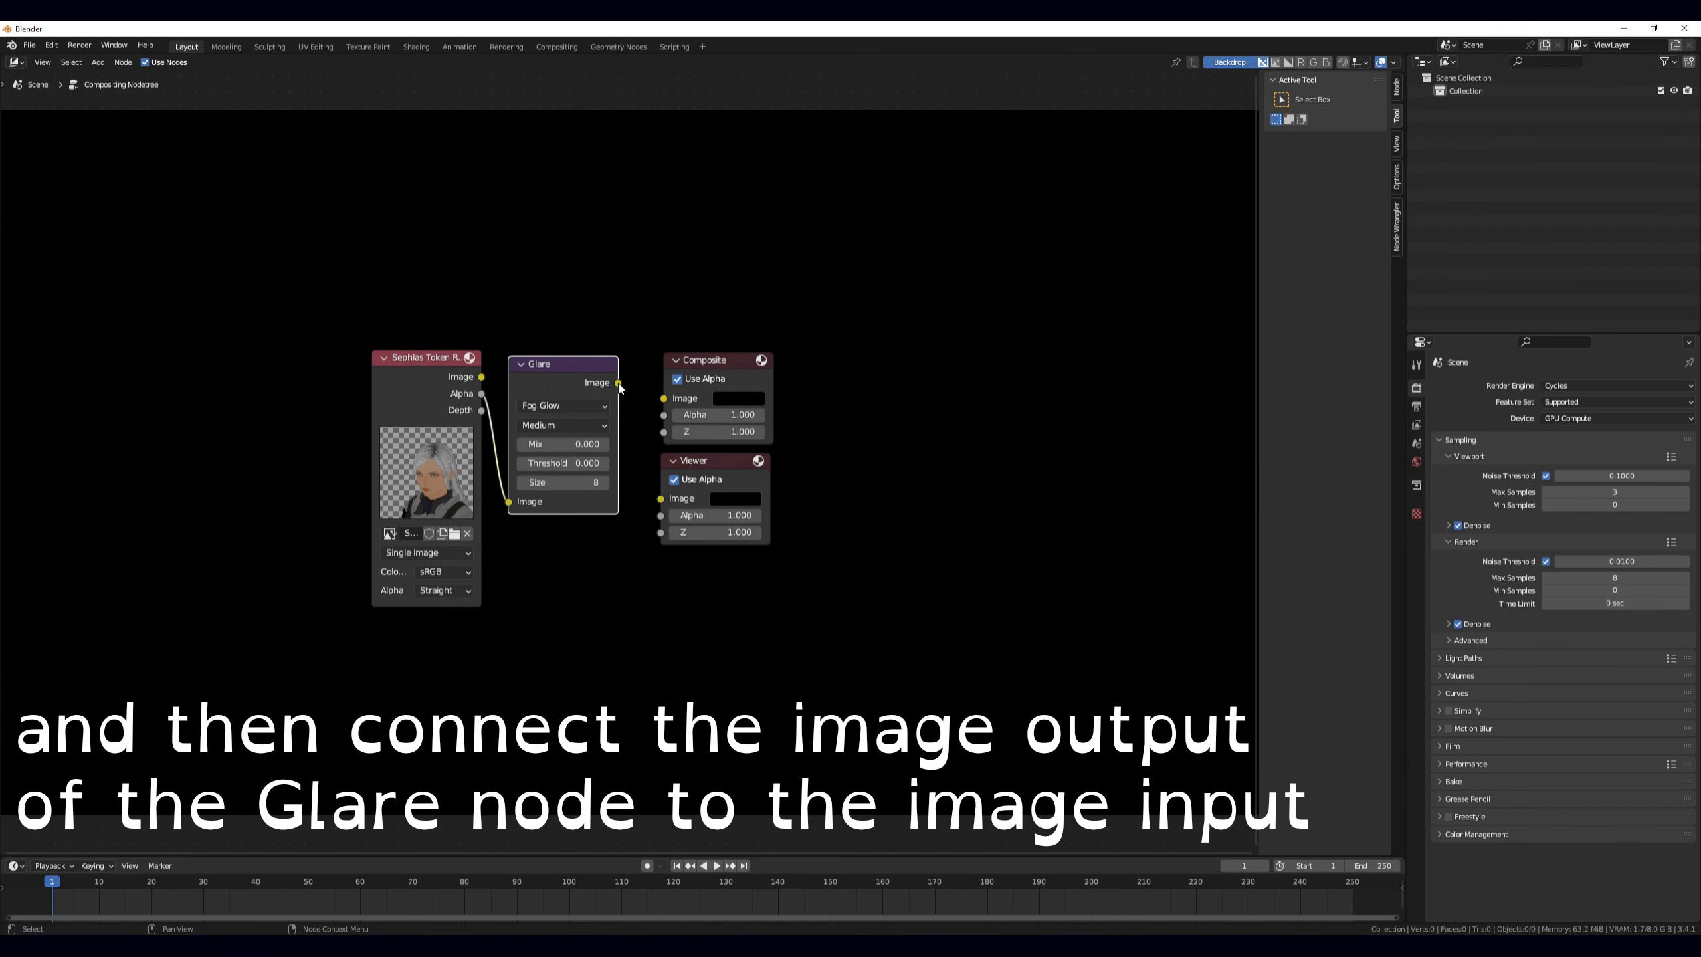
drag(619, 385, 661, 499)
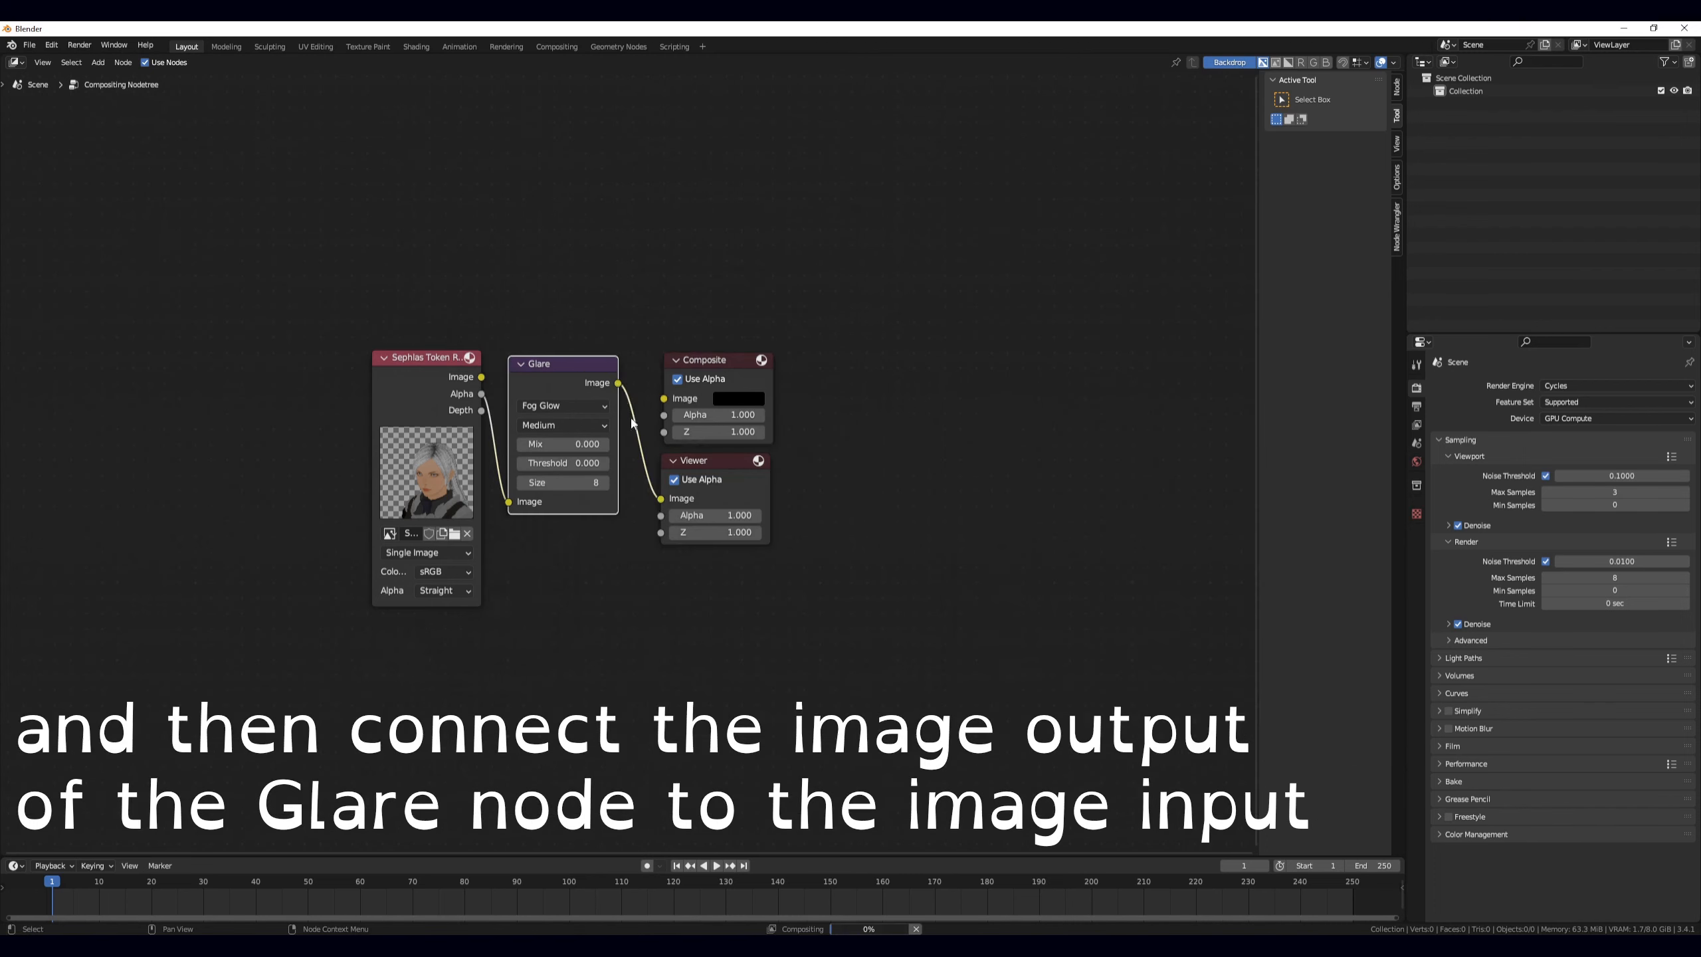
drag(619, 383, 665, 399)
- Move the Image and Glare nodes away from the Composite and Viewer nodes to open a gap for another node
middle_drag(562, 289, 1028, 395)
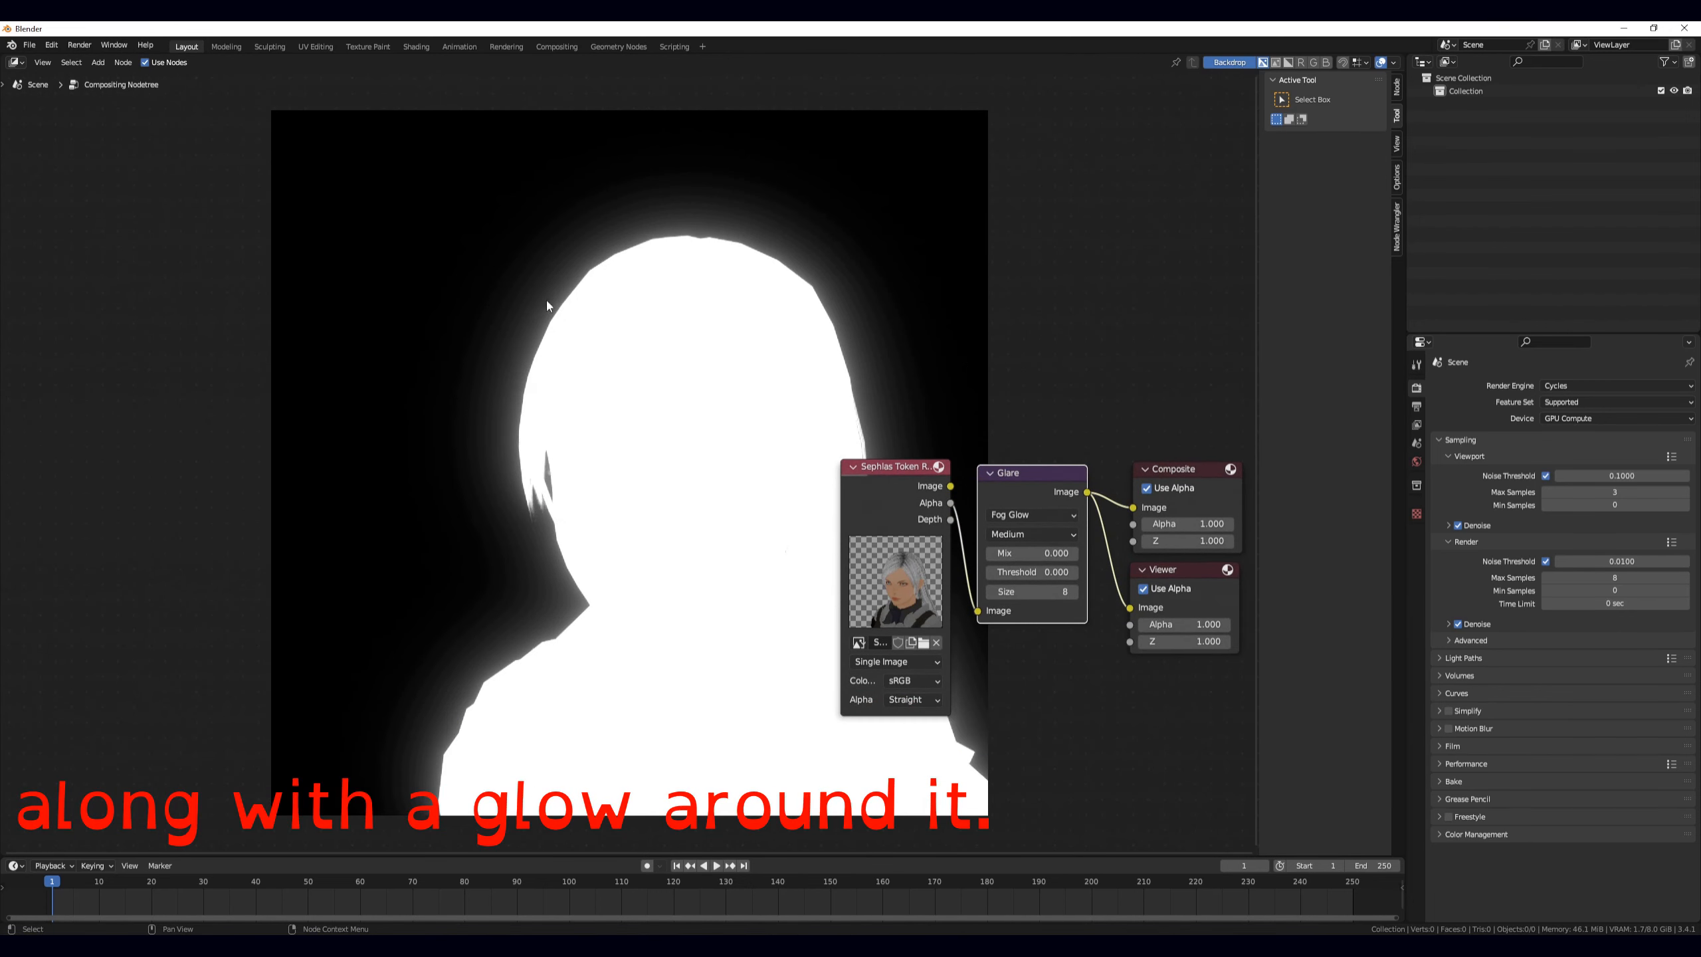
middle_drag(1091, 563, 735, 600)
click(569, 525)
drag(569, 524, 358, 541)
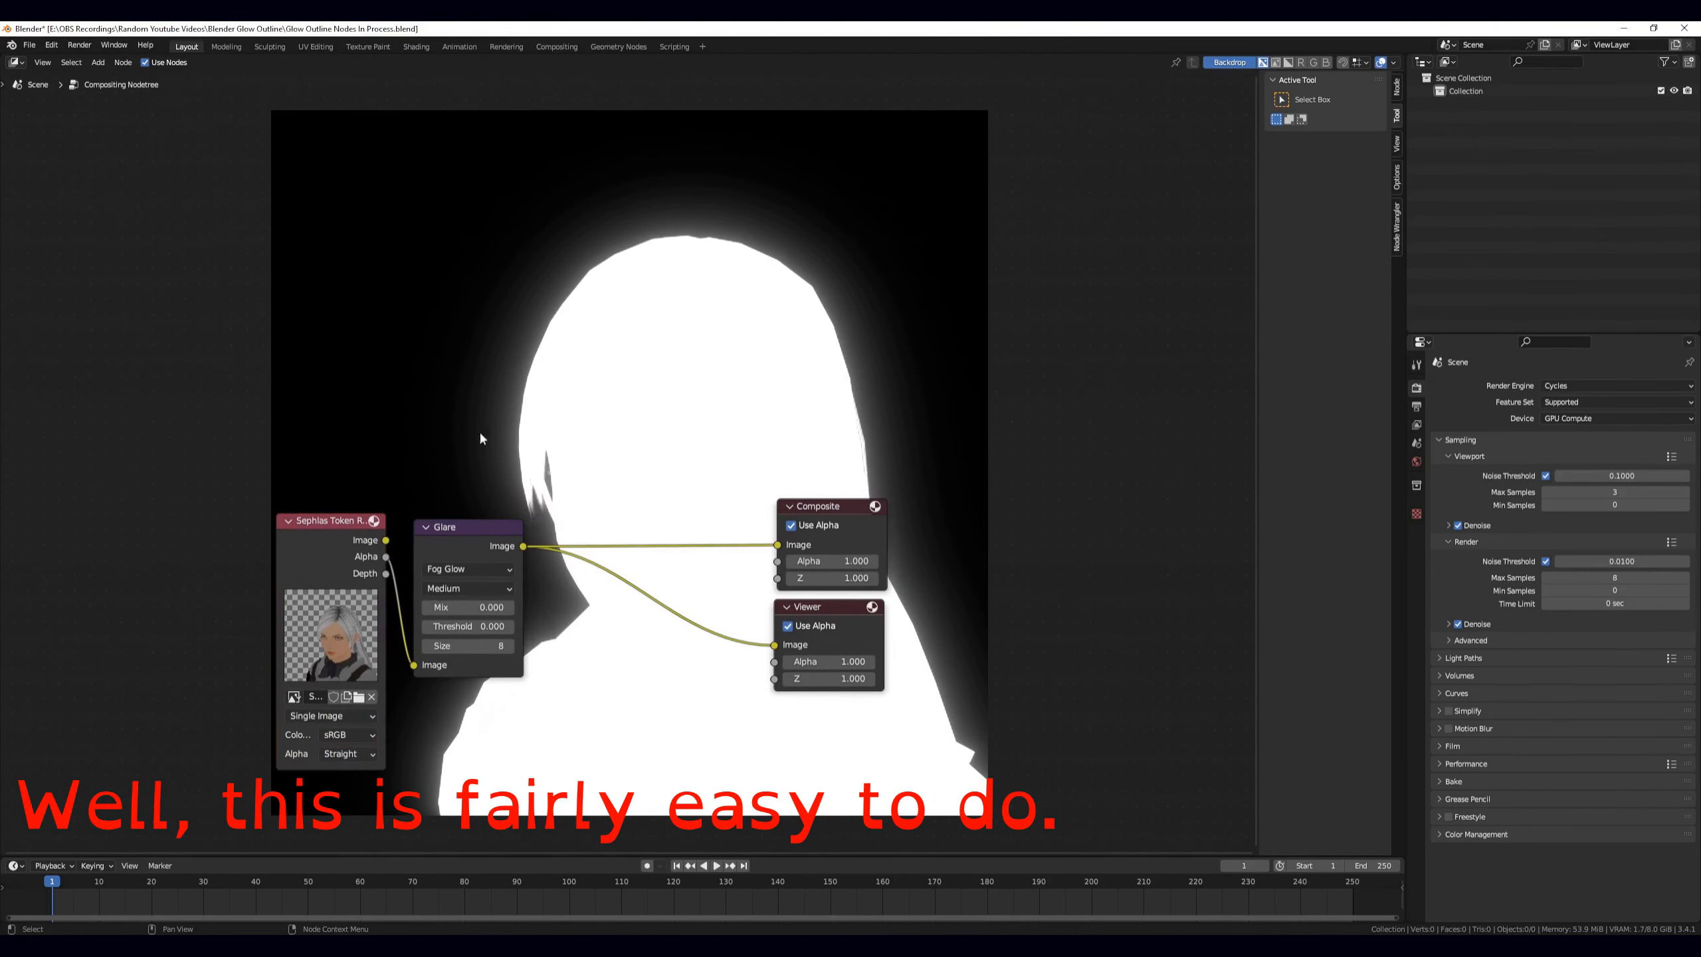
- Add an Alpha Over node in the gap between the Glare node and the output nodes
click(98, 62)
click(114, 78)
text(alph)
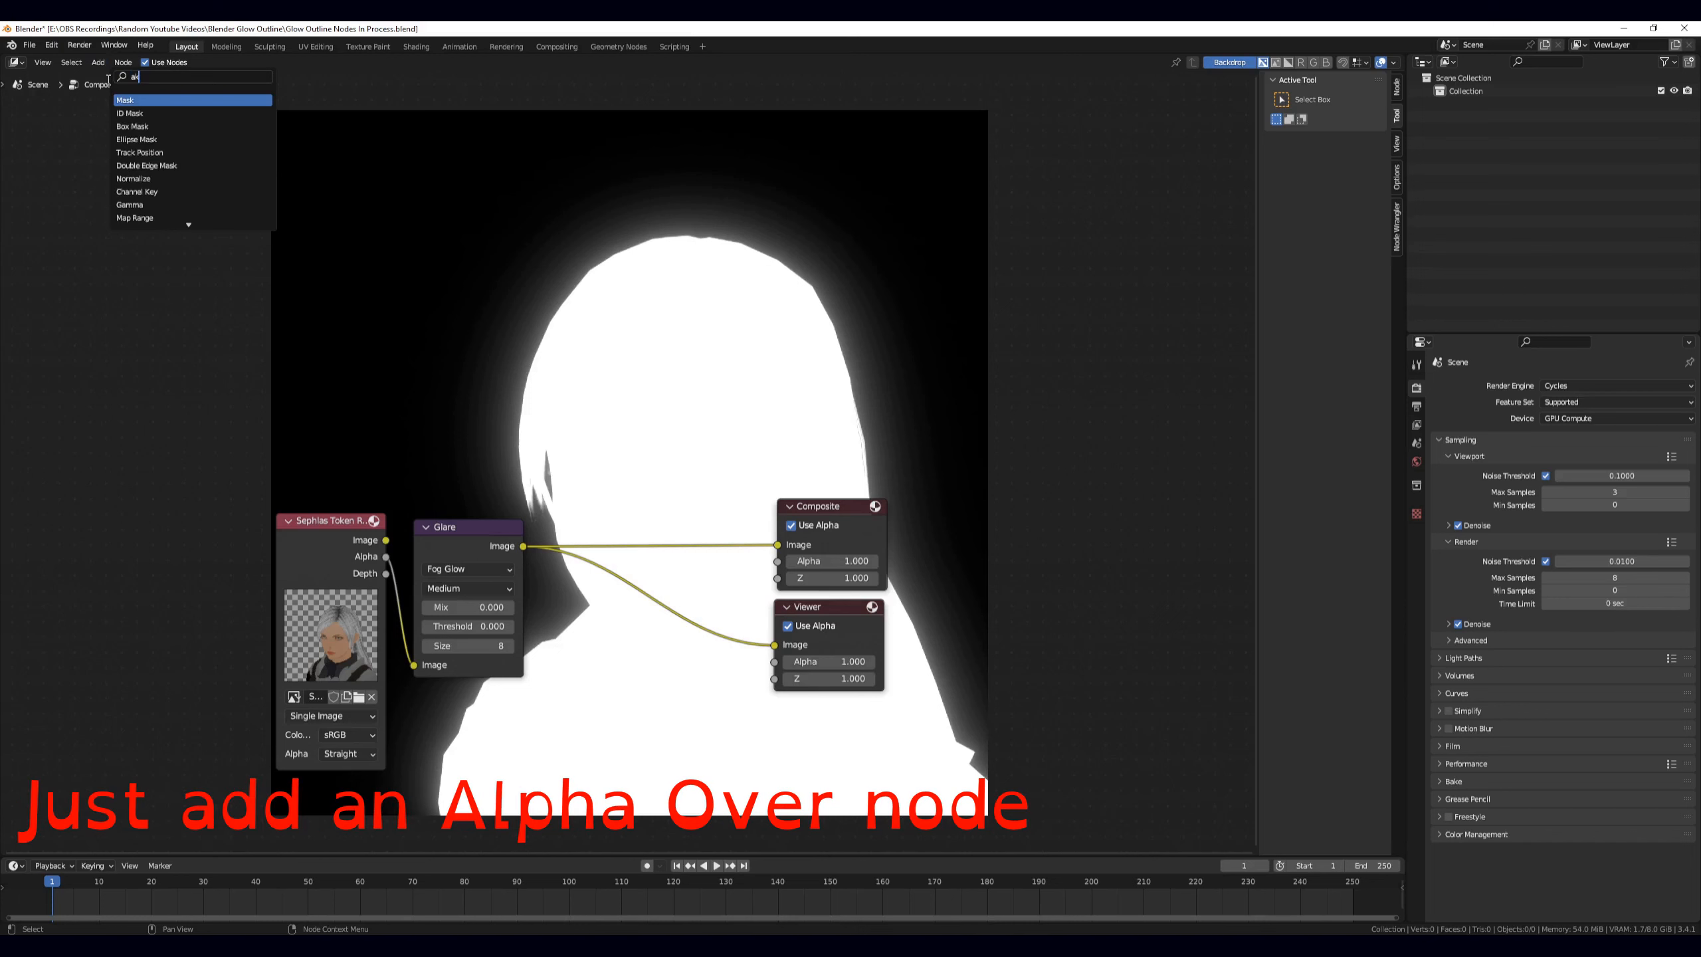
text(a)
click(142, 113)
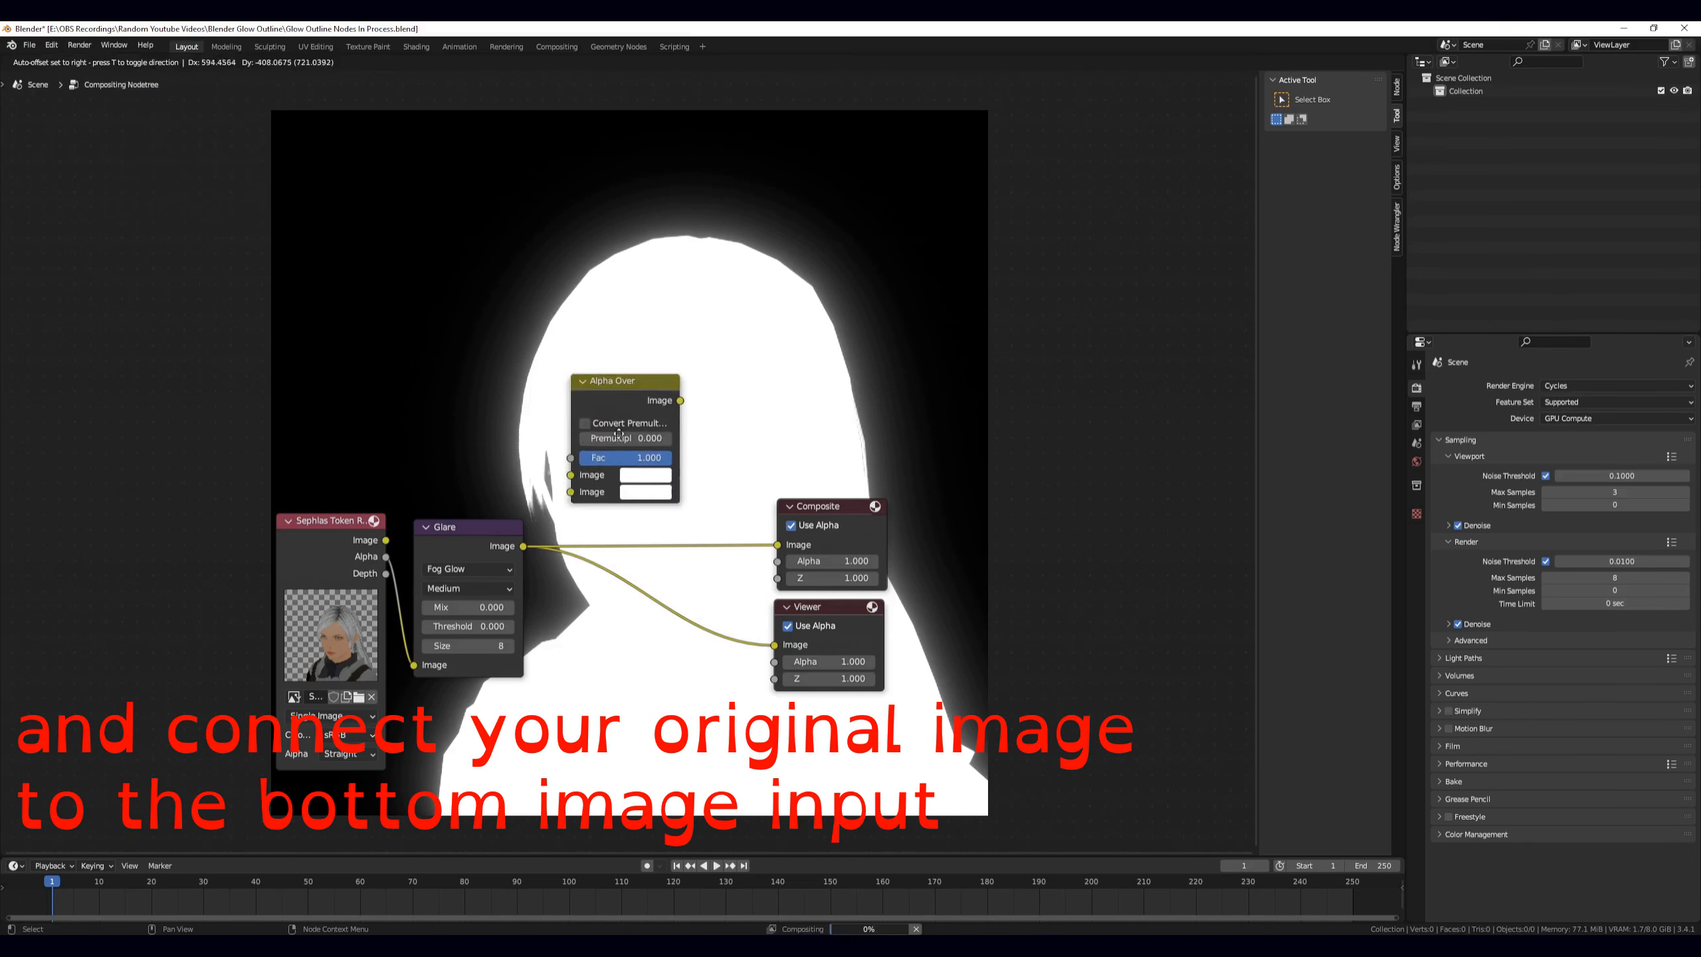
click(632, 443)
- Connect the Image node's Image output to Alpha Over's lower Image input, and Alpha Over's output to the Viewer and Composite nodes
drag(388, 543, 596, 492)
drag(705, 417, 774, 645)
drag(705, 419, 778, 544)
- Move the Alpha Over node down between the Glare and output nodes and set its Premultiplied value to 1.000
drag(654, 429, 653, 563)
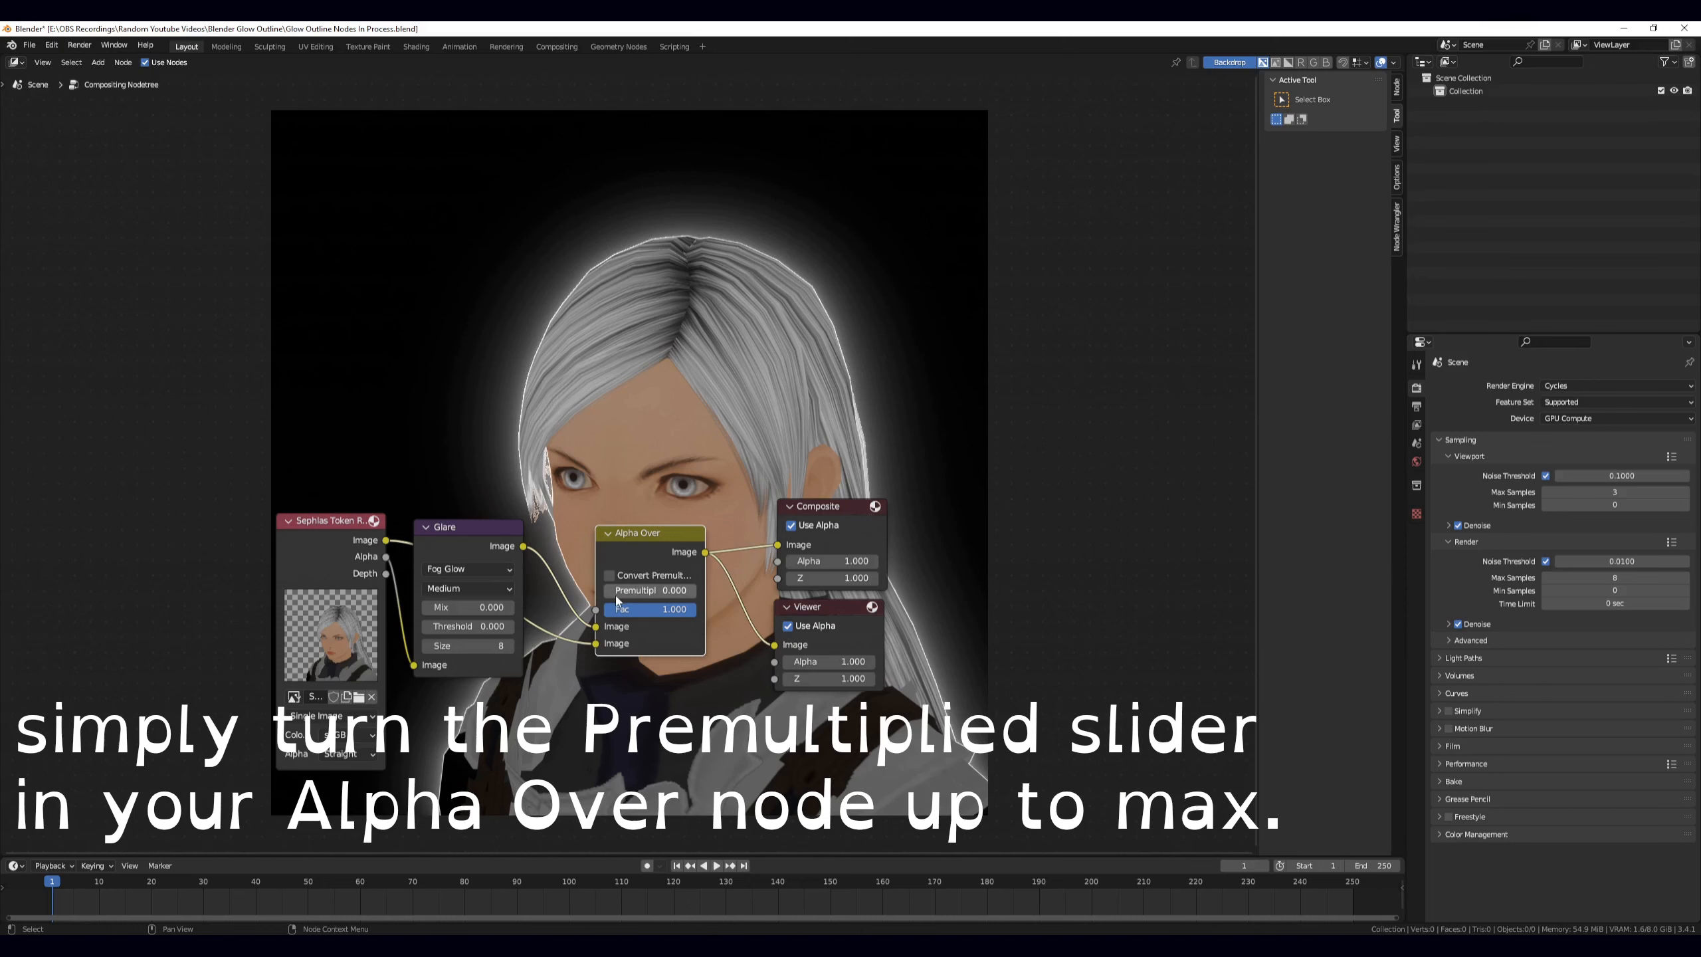
drag(617, 601, 696, 590)
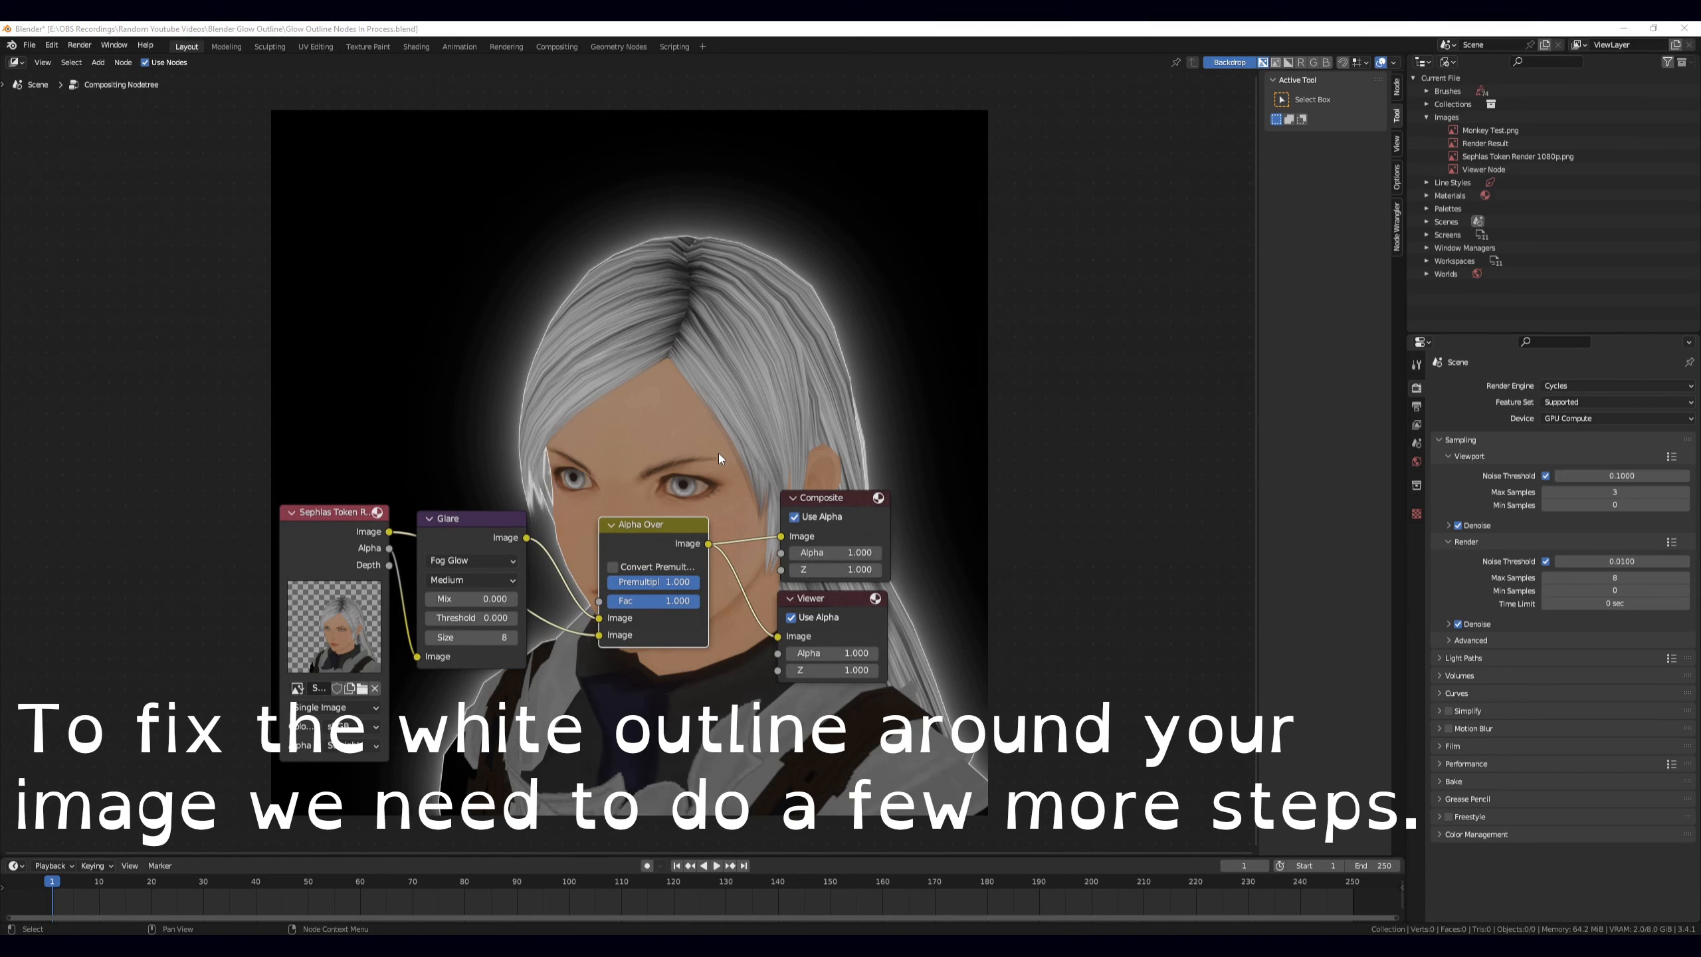
- Try adding a Scale node to the compositing node tree
click(98, 62)
click(104, 73)
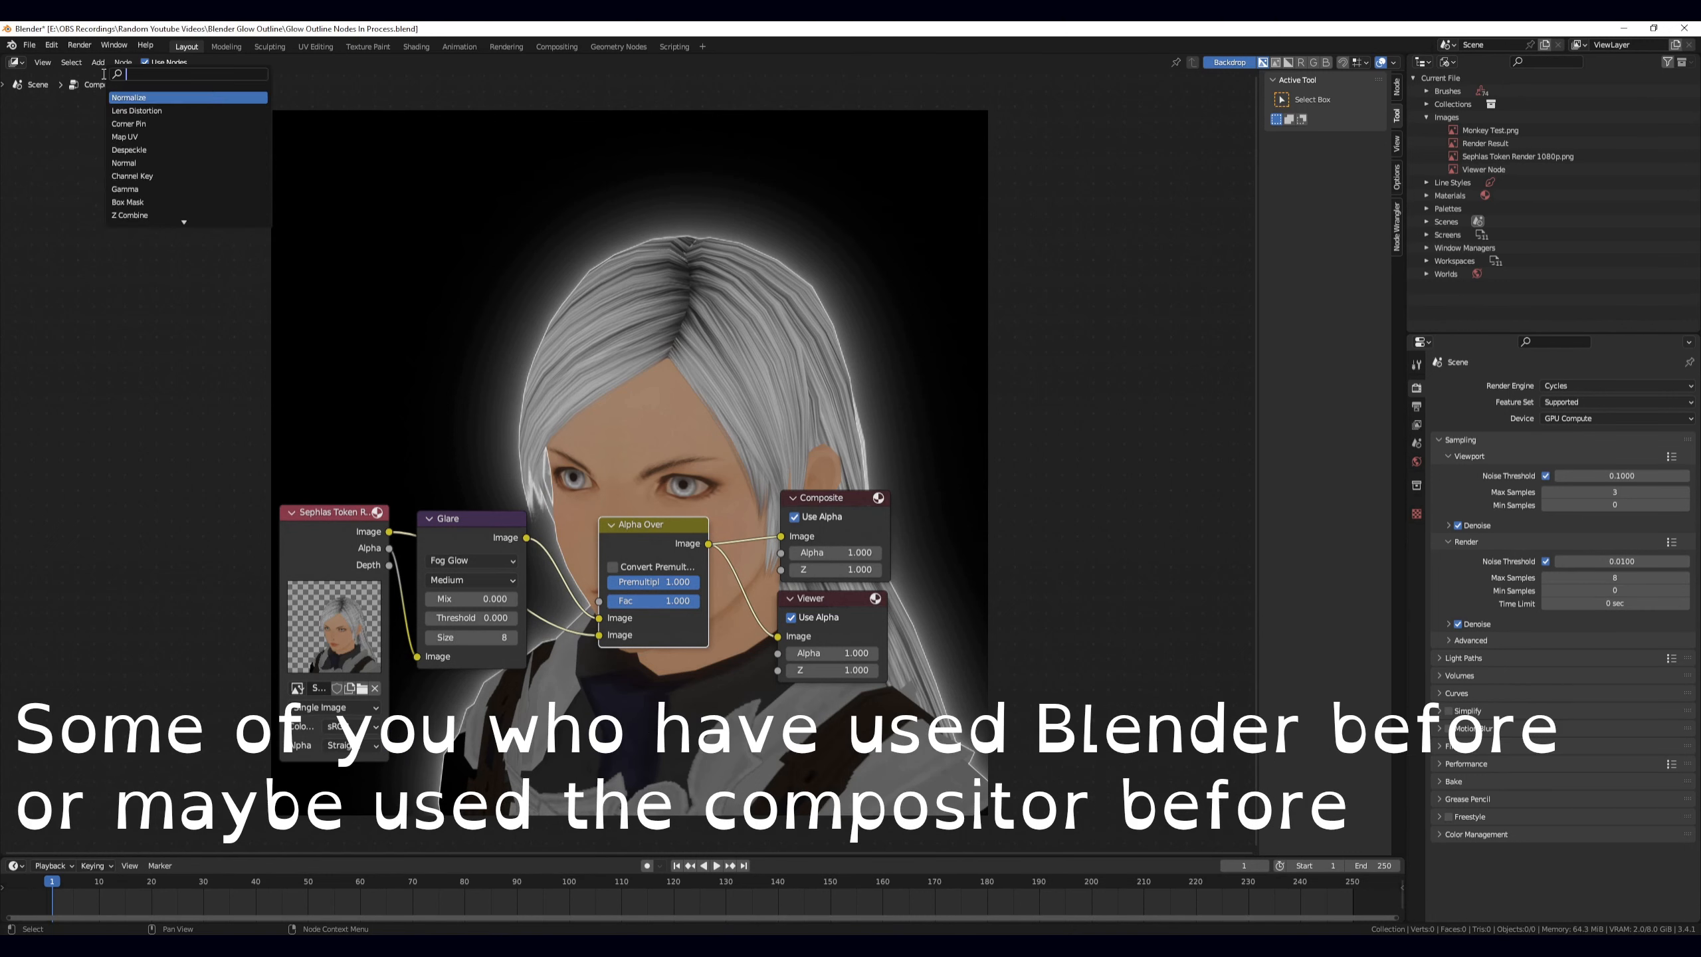
text(scale)
key(Return)
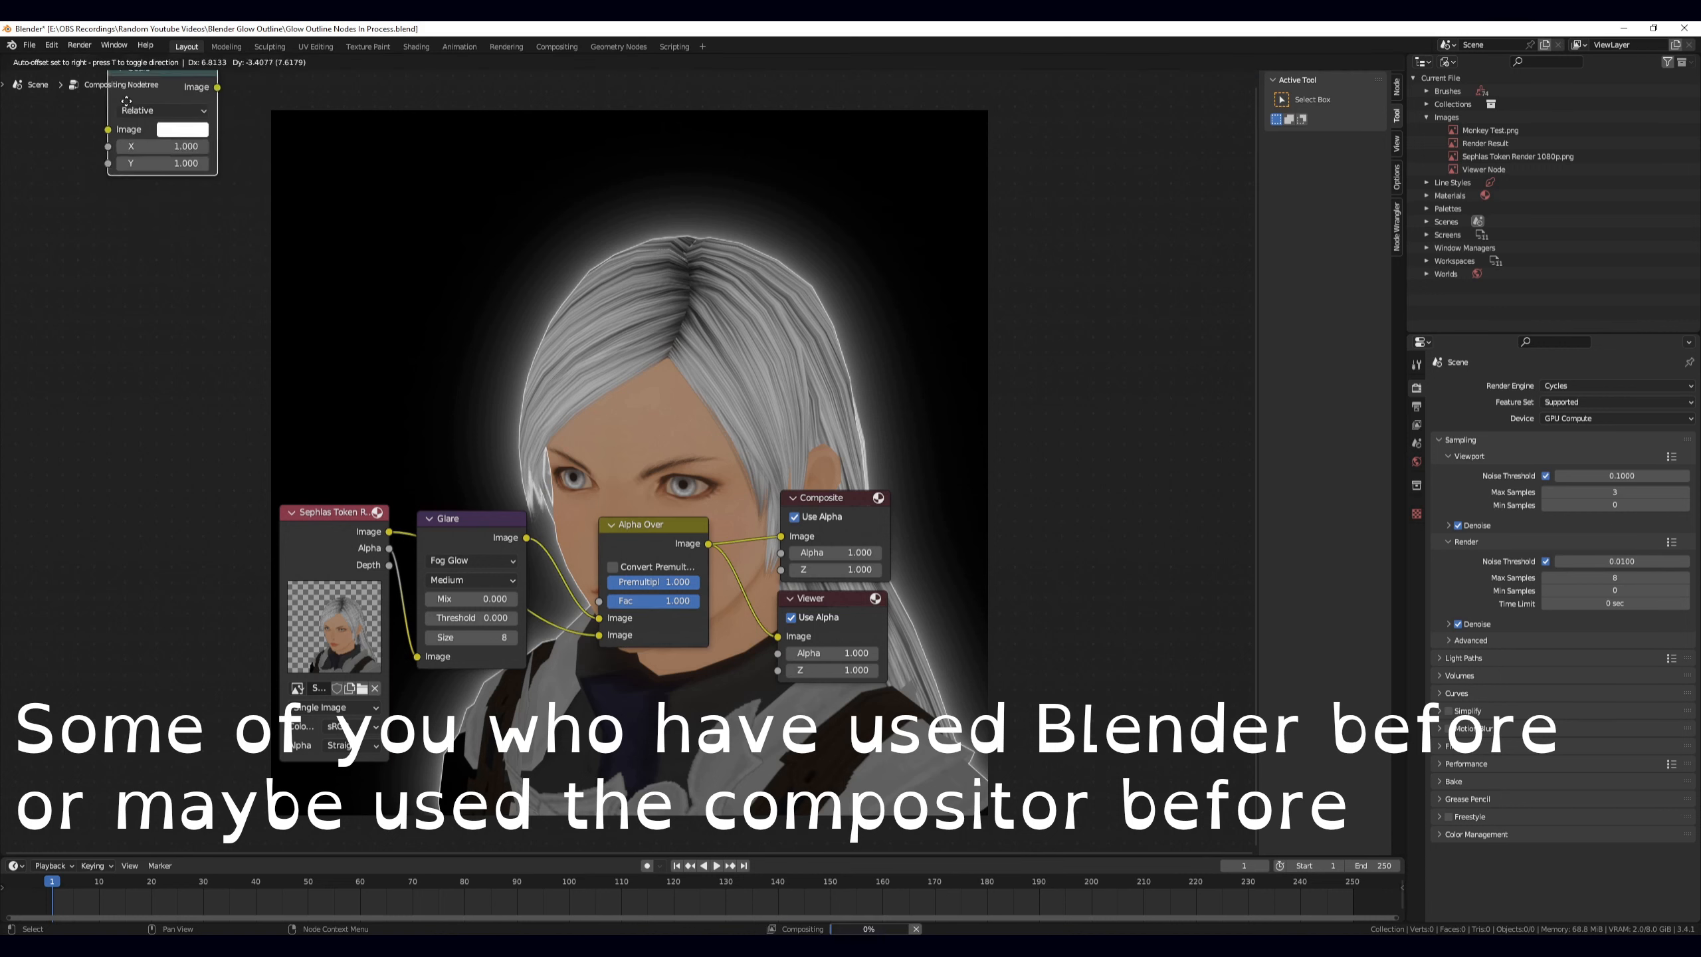
click(562, 418)
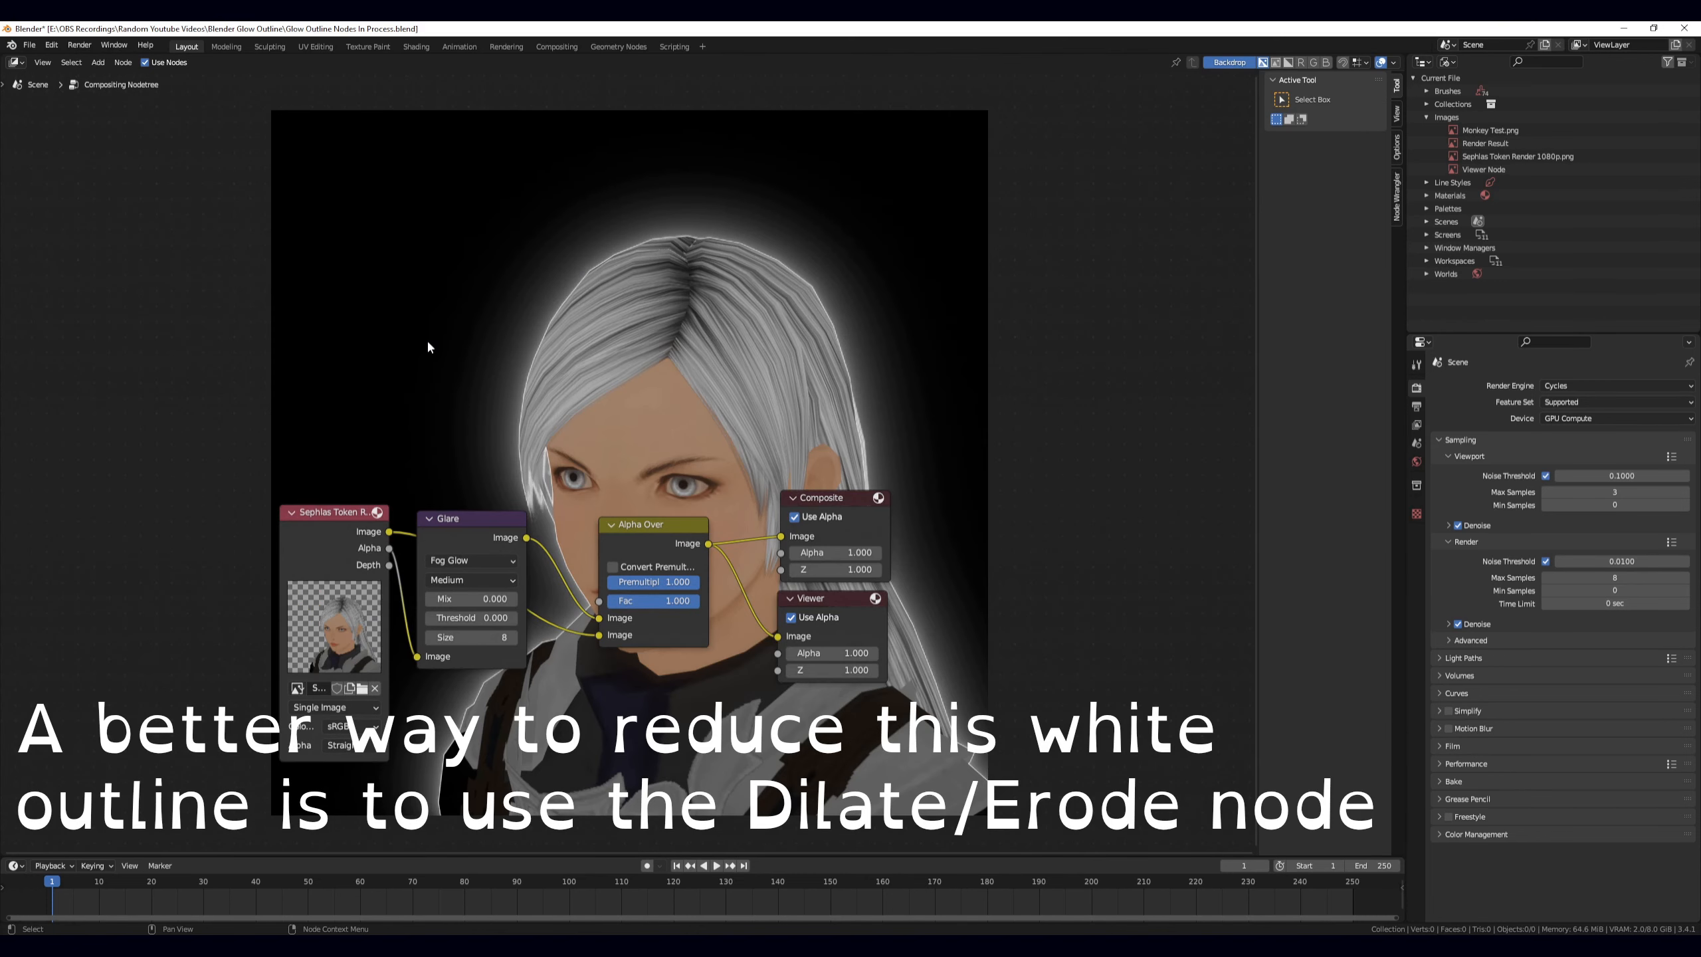
- Move the Image node aside, insert a Dilate/Erode node between its Alpha output and the Glare node, and set Distance to -1
drag(328, 501, 163, 529)
click(98, 62)
text(dia)
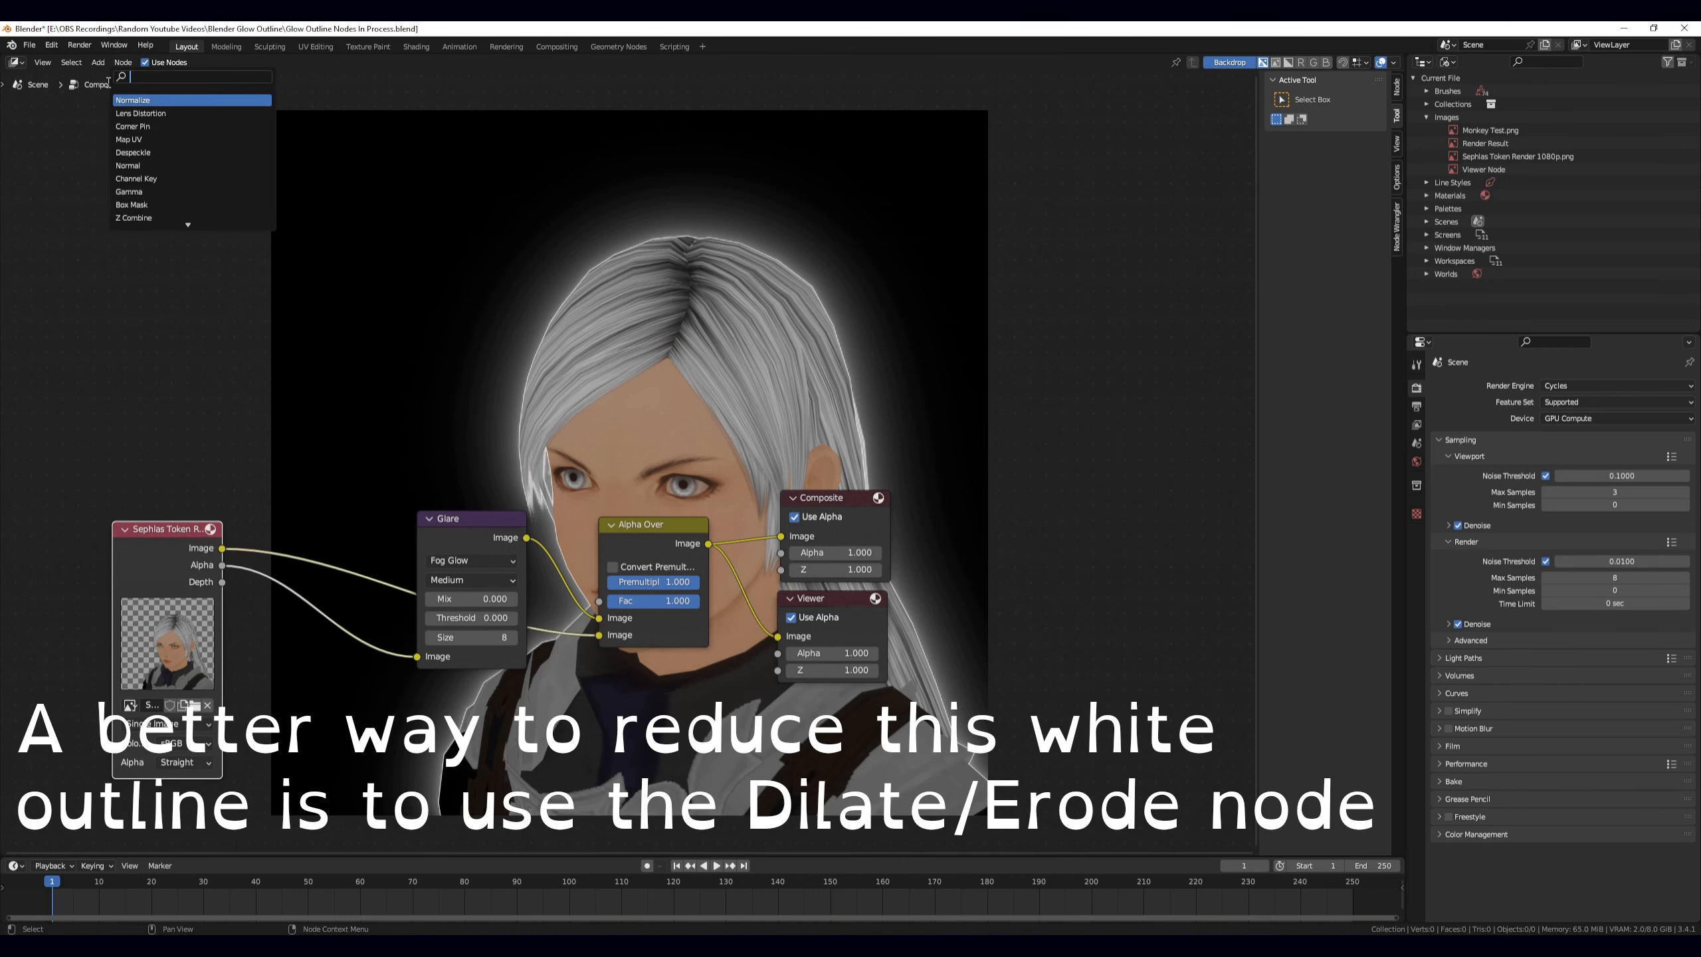
key(Return)
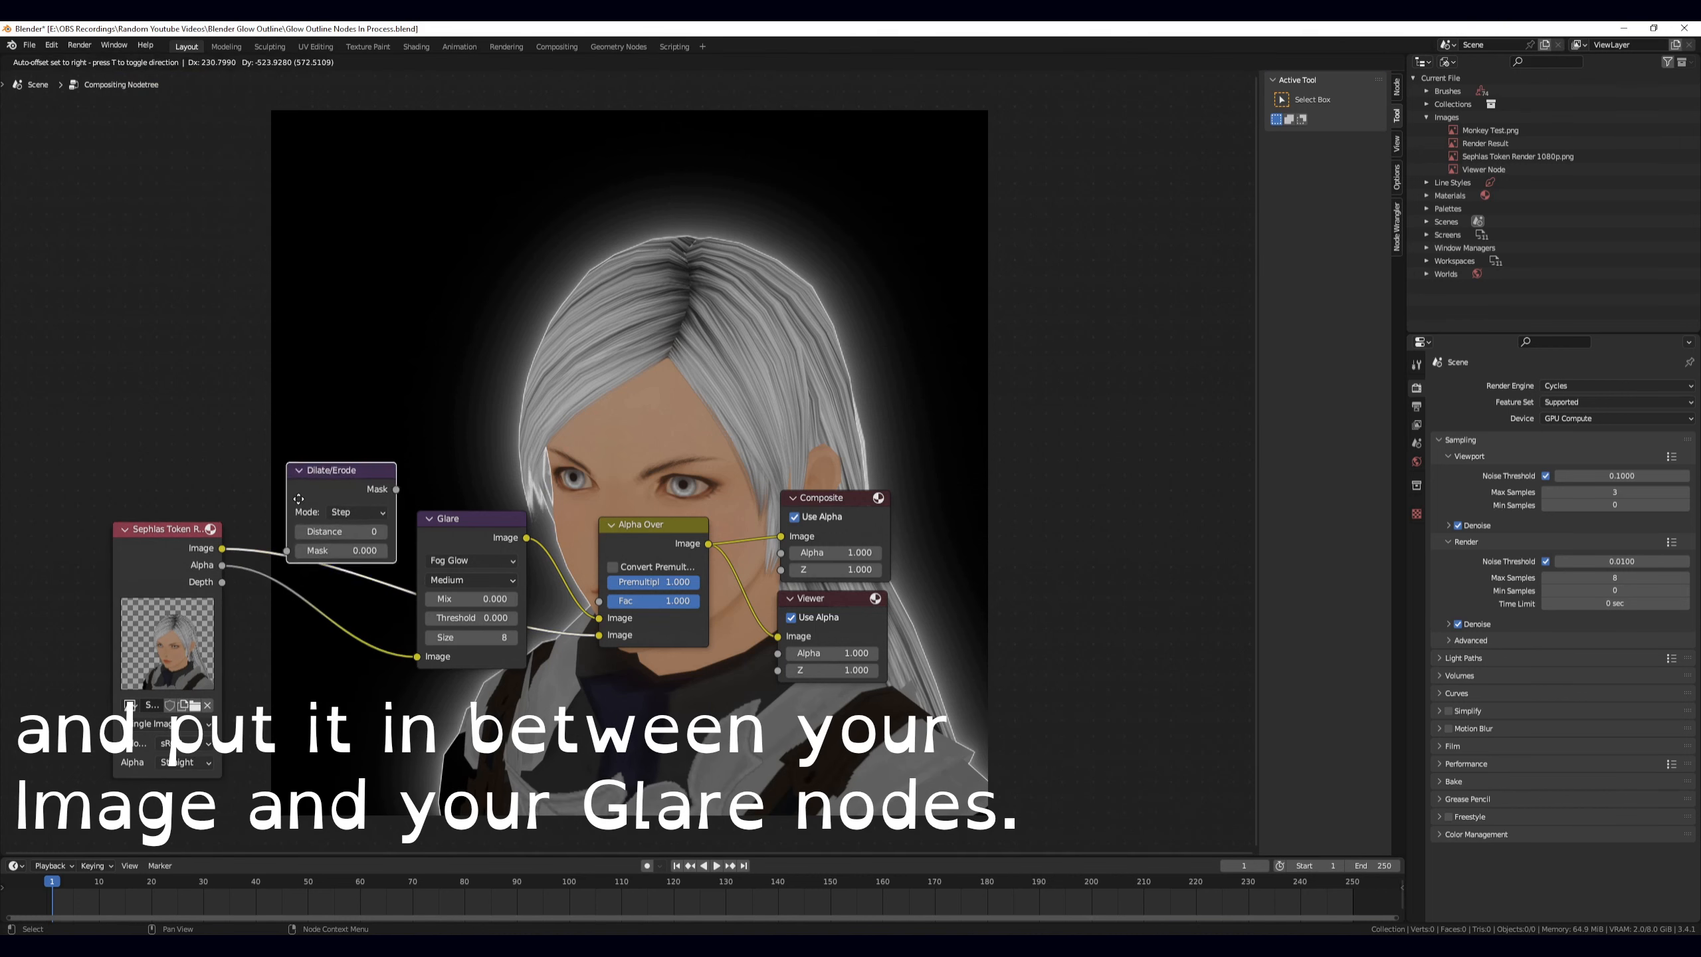
click(280, 620)
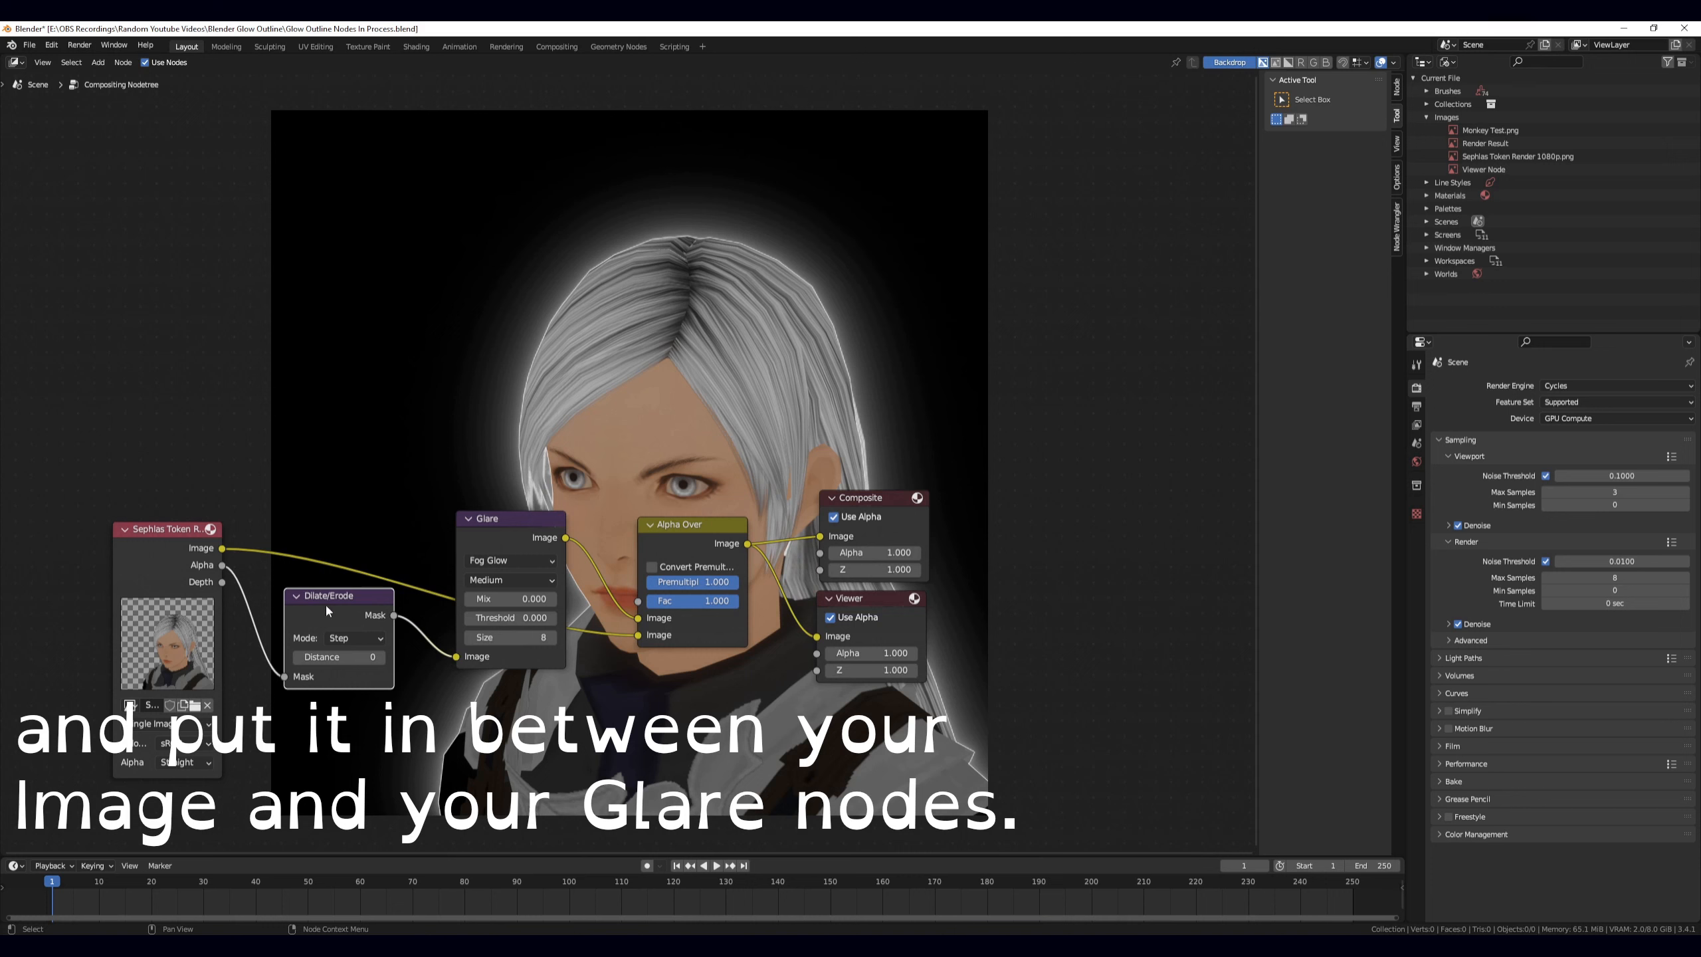
click(298, 657)
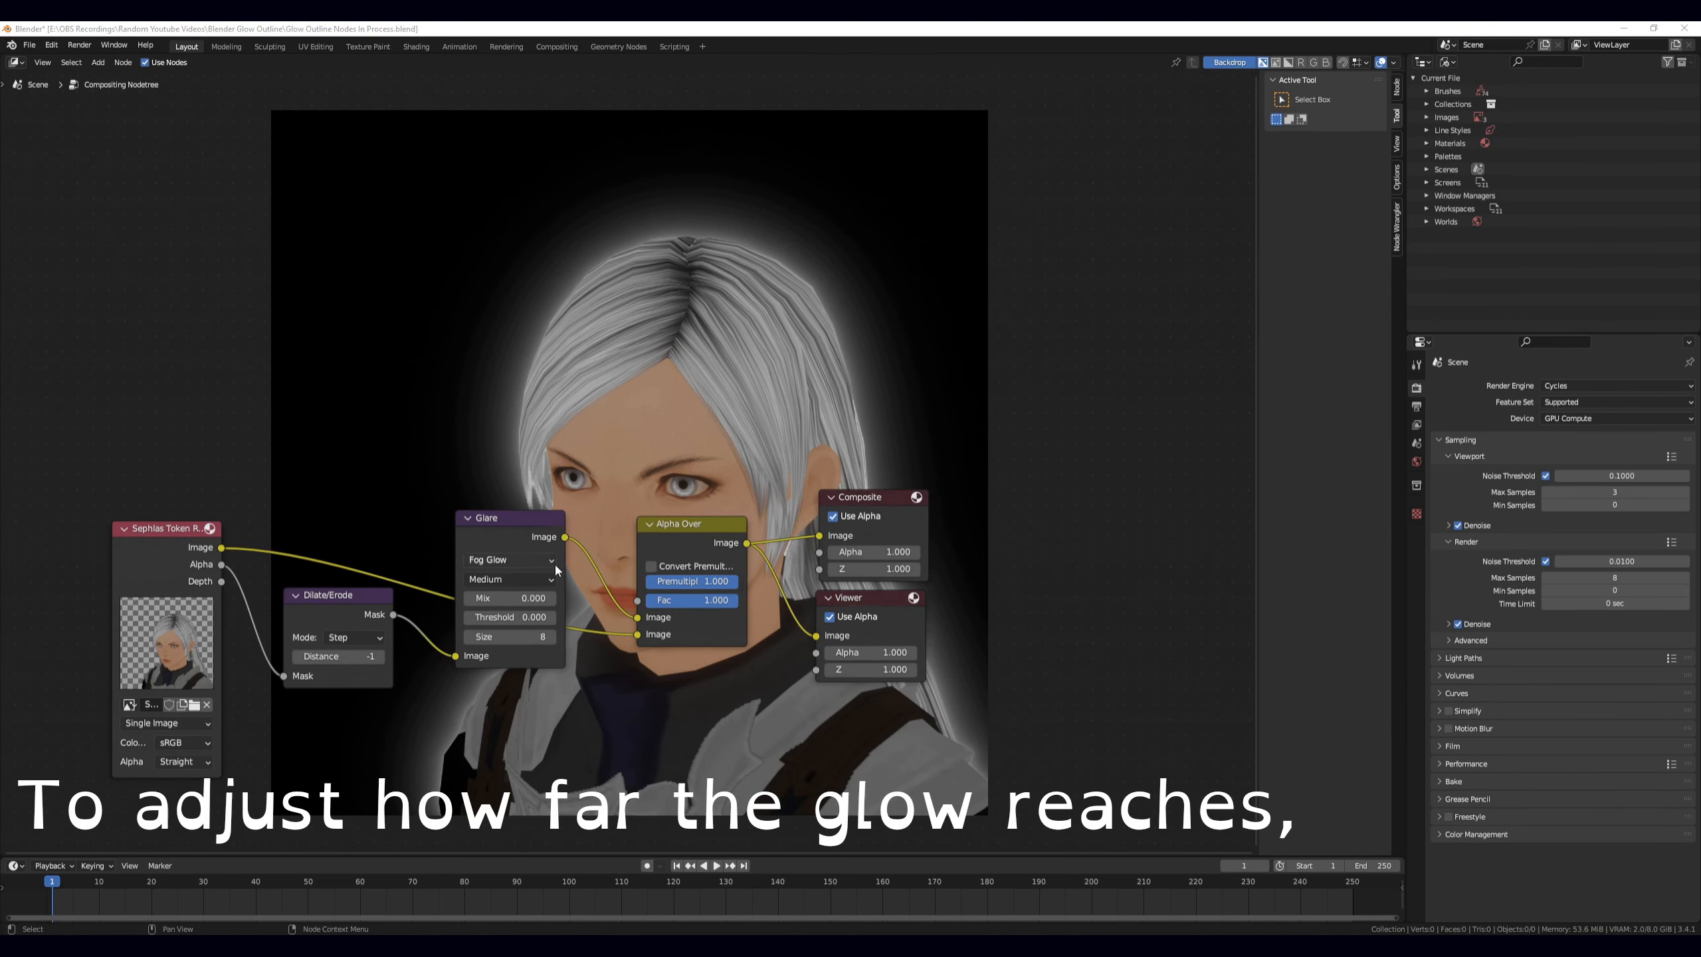
- Try High quality on the Glare node, and settle on Low quality with a Size of 9
click(513, 580)
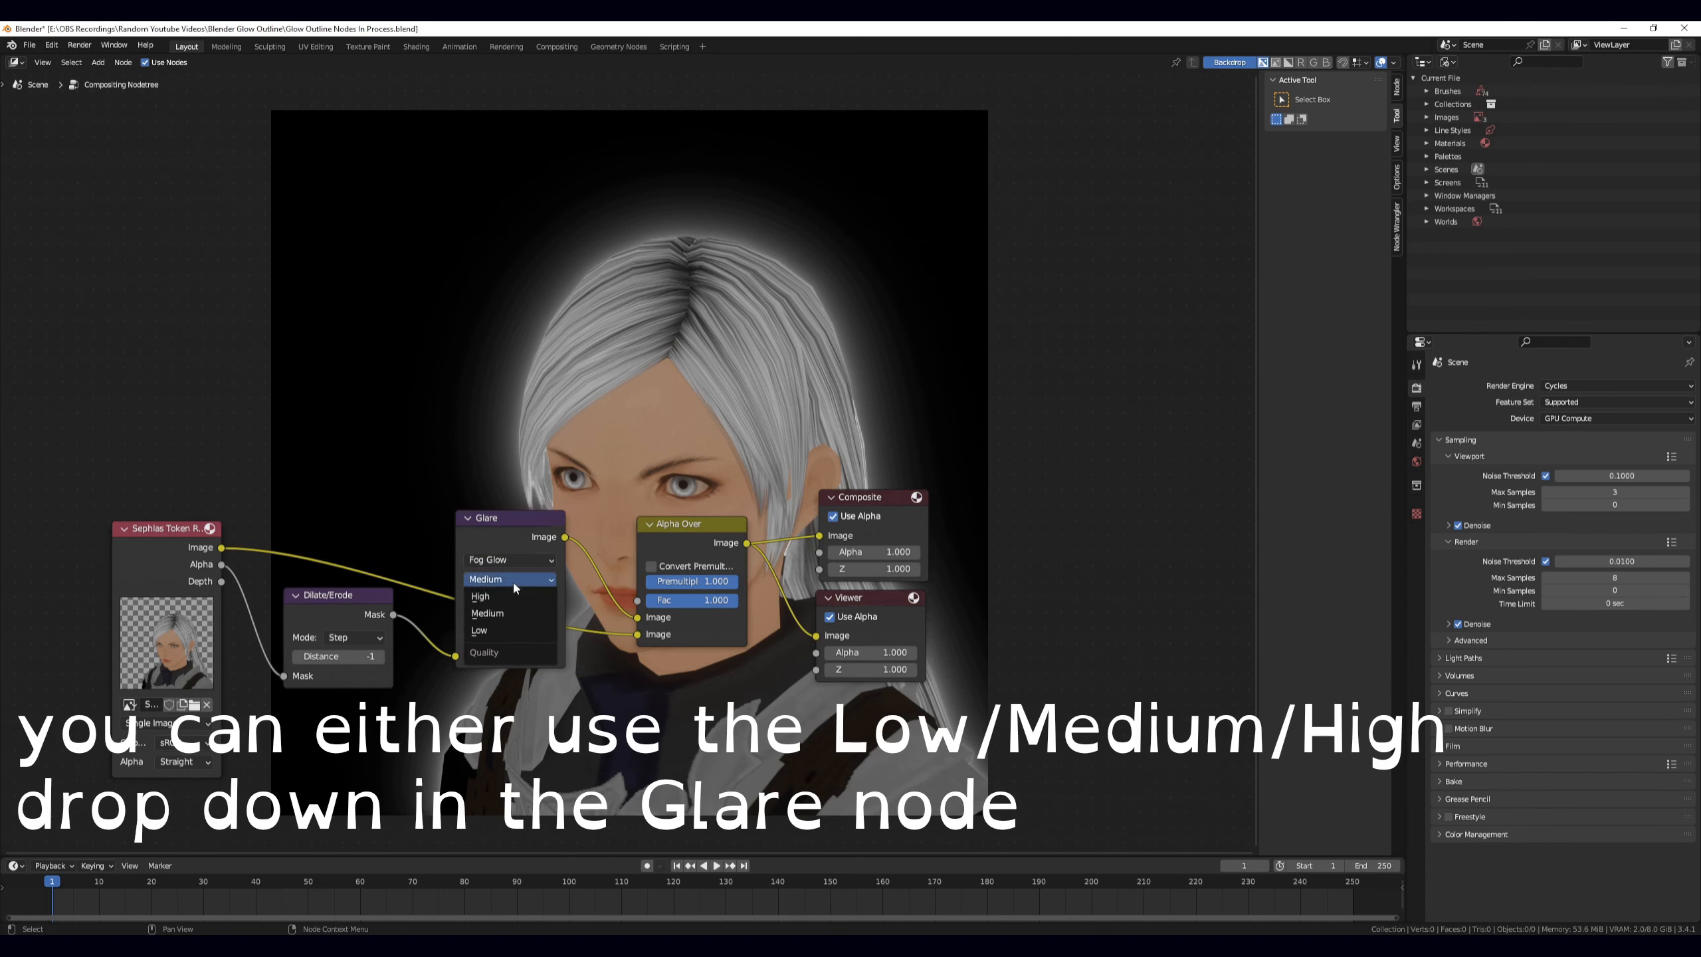
click(508, 573)
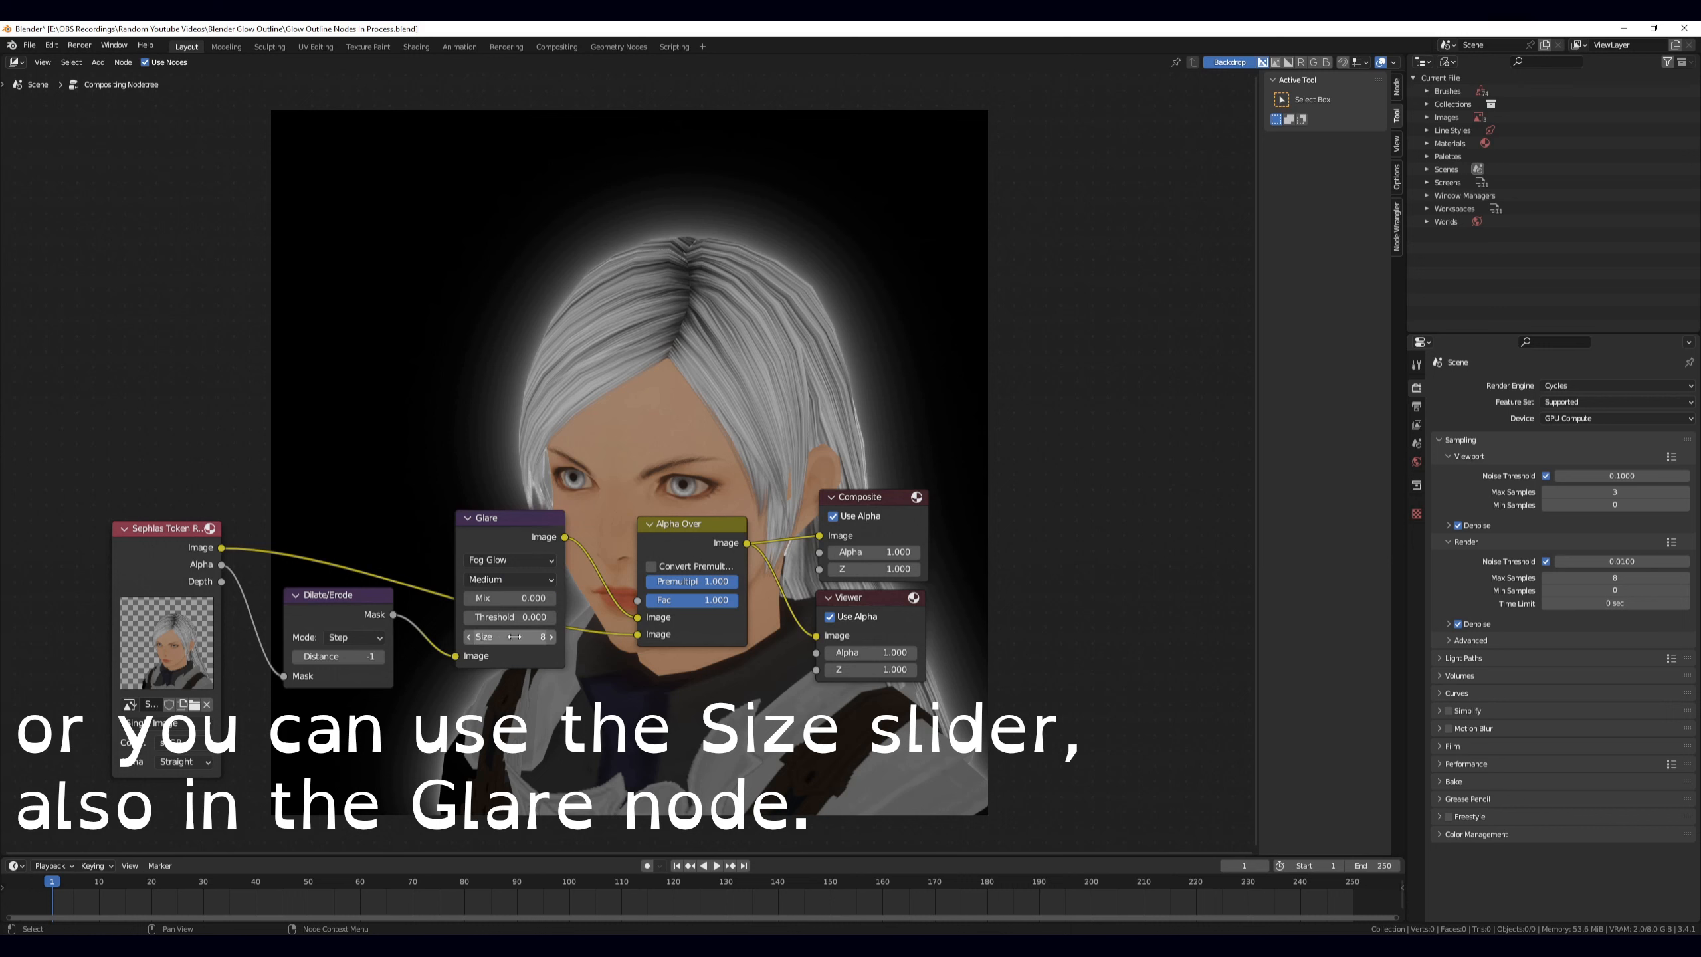
click(506, 579)
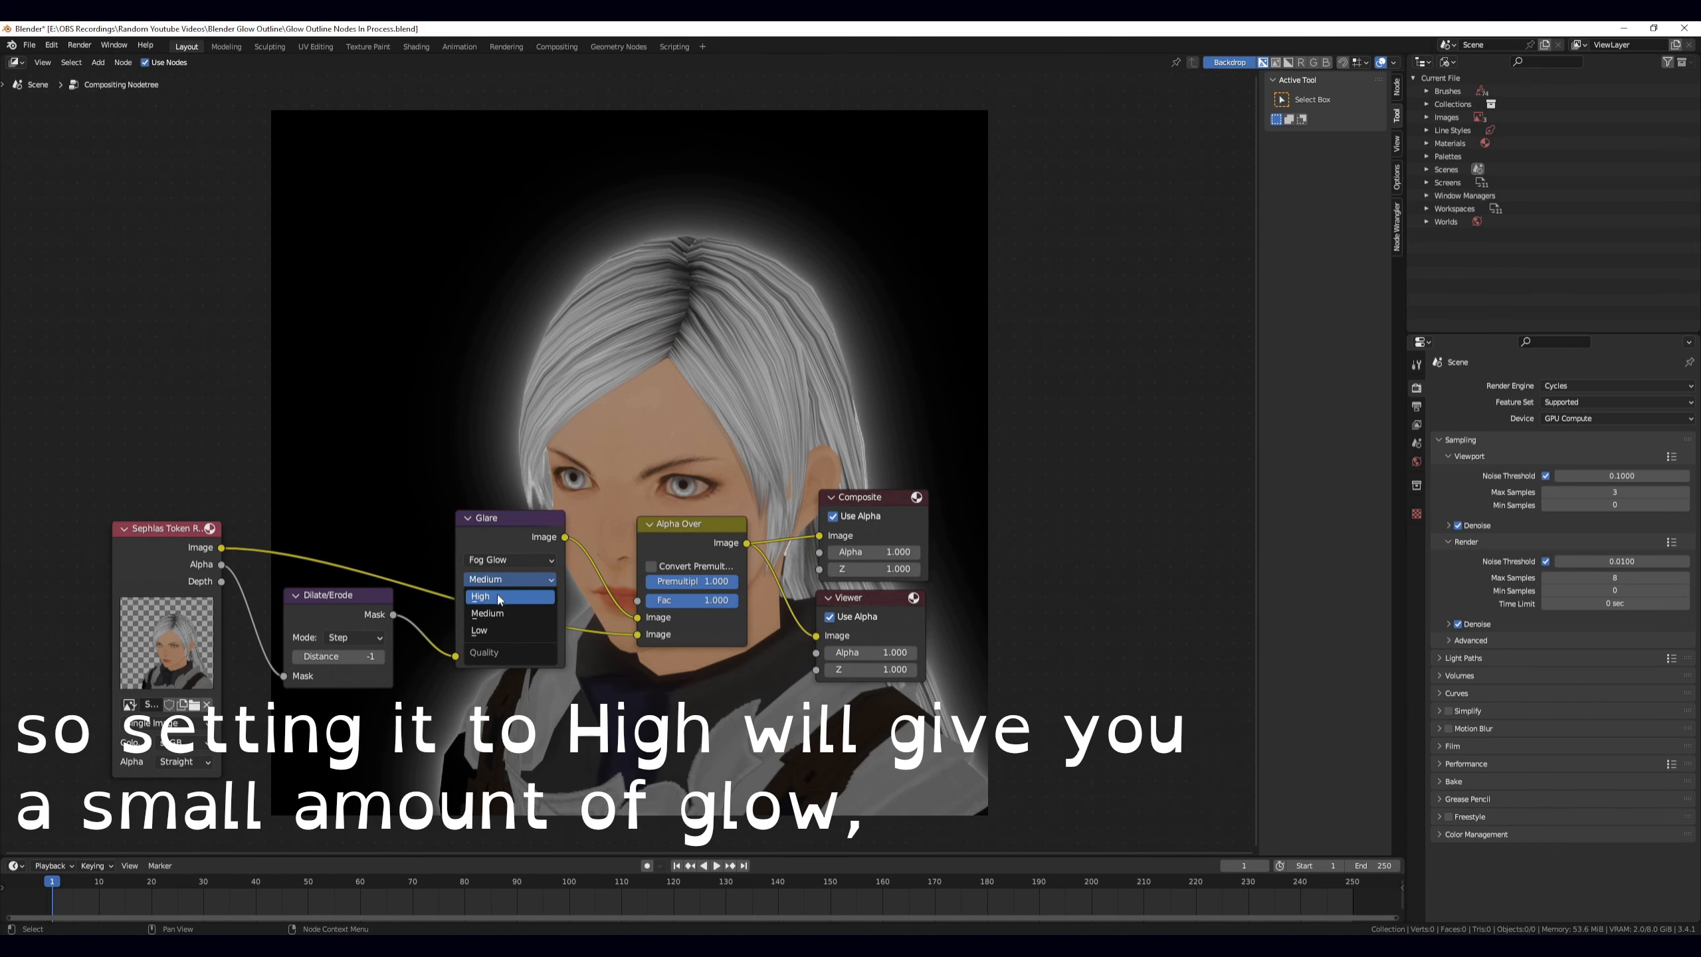
click(501, 595)
click(501, 580)
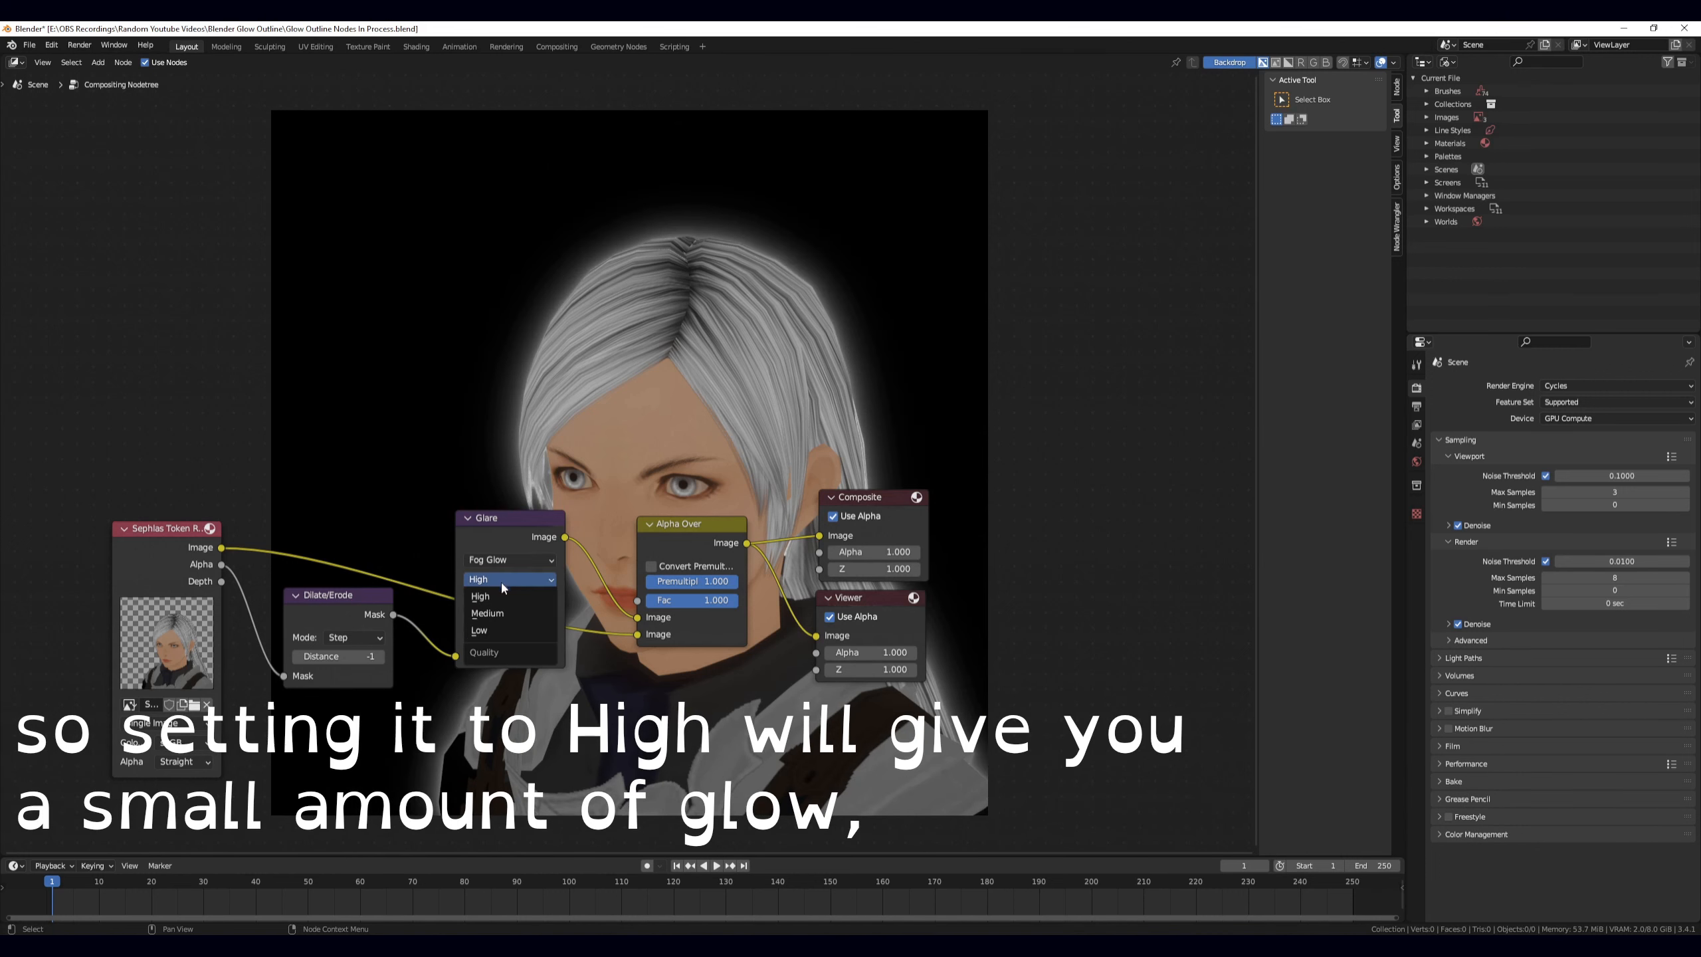
click(499, 631)
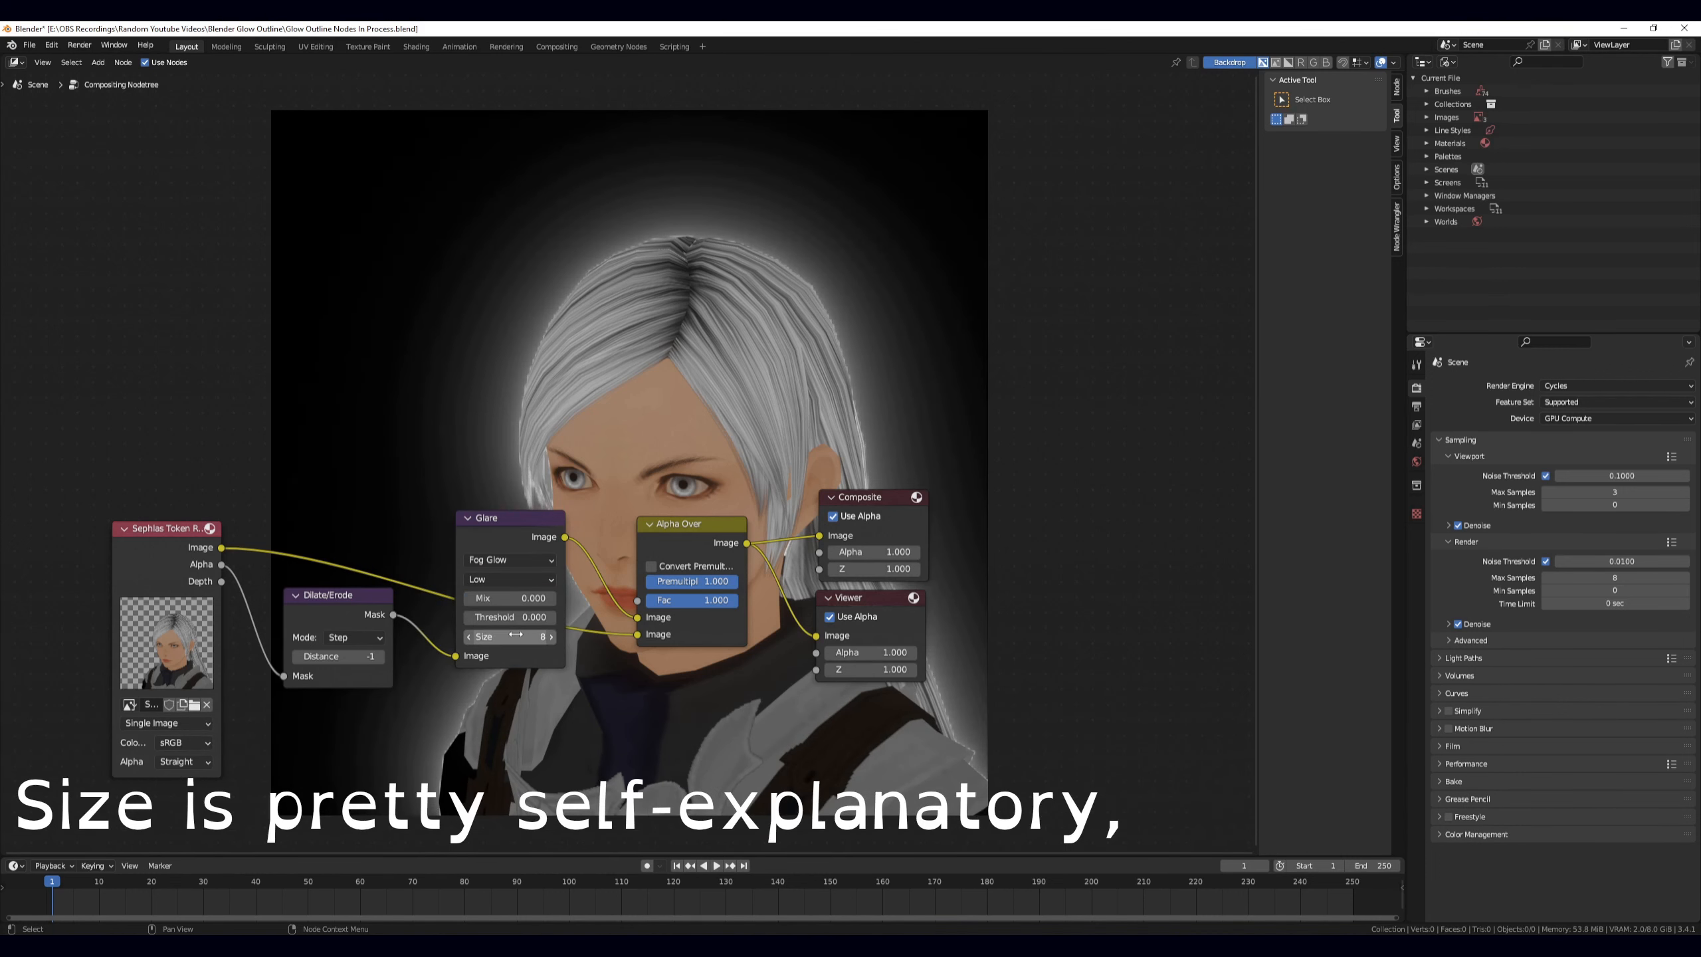
drag(501, 631, 536, 640)
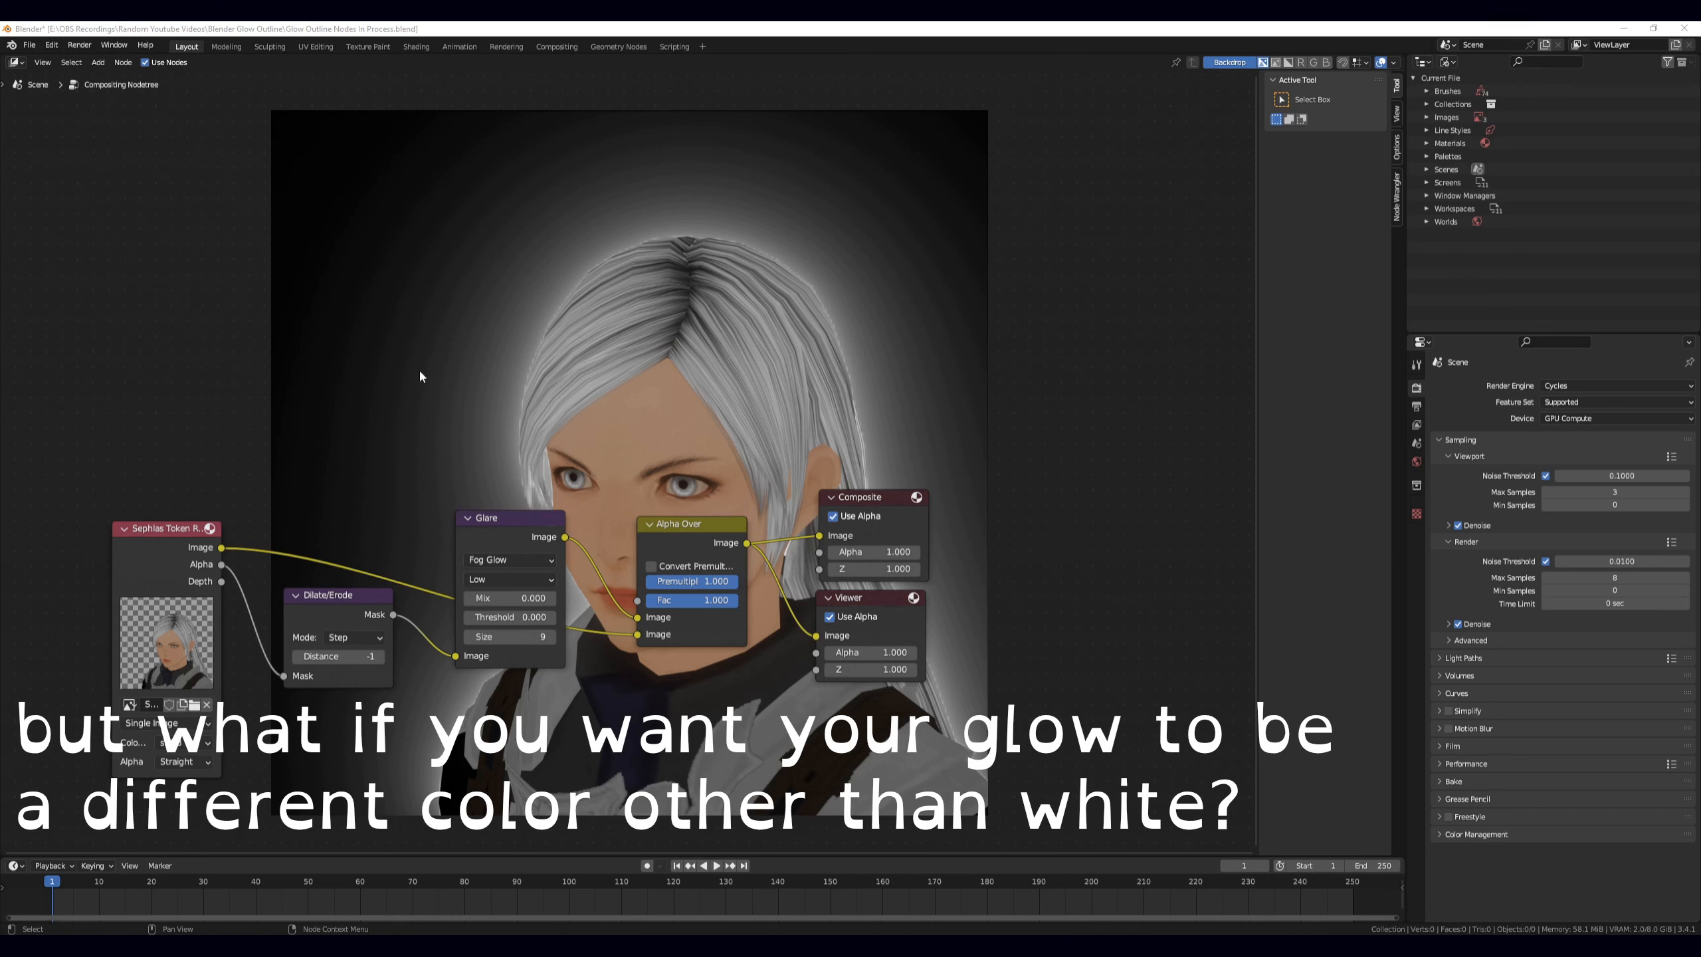
click(98, 63)
click(121, 79)
text(hu)
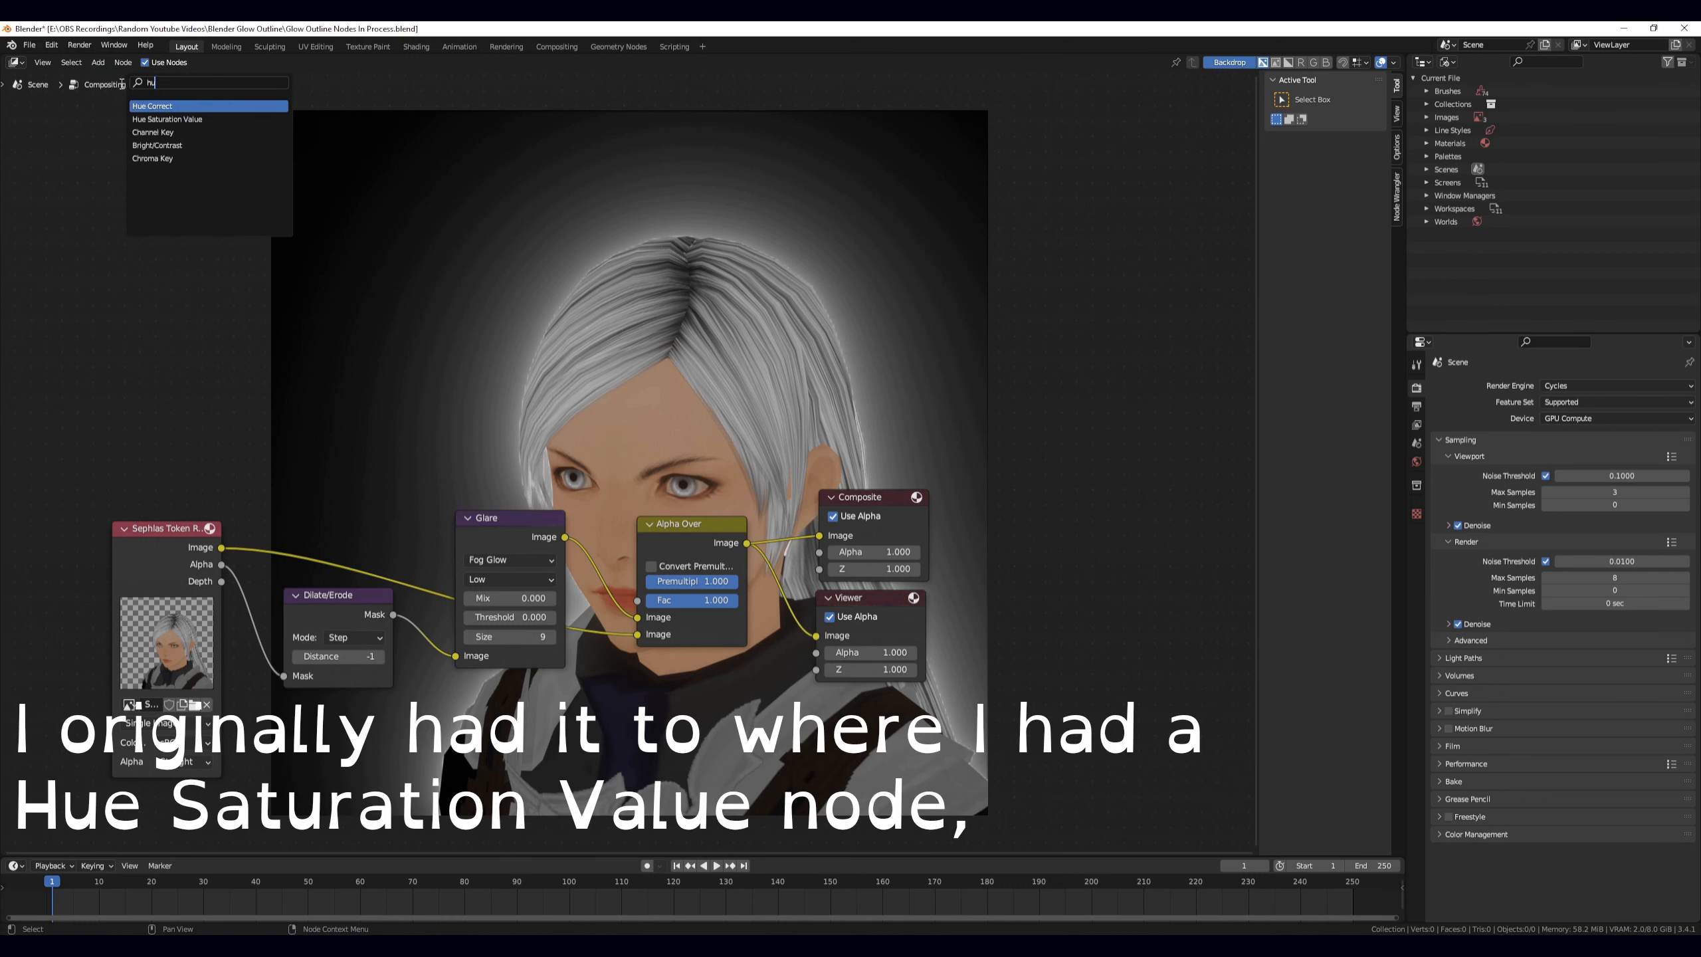
text(e)
key(Down)
key(Return)
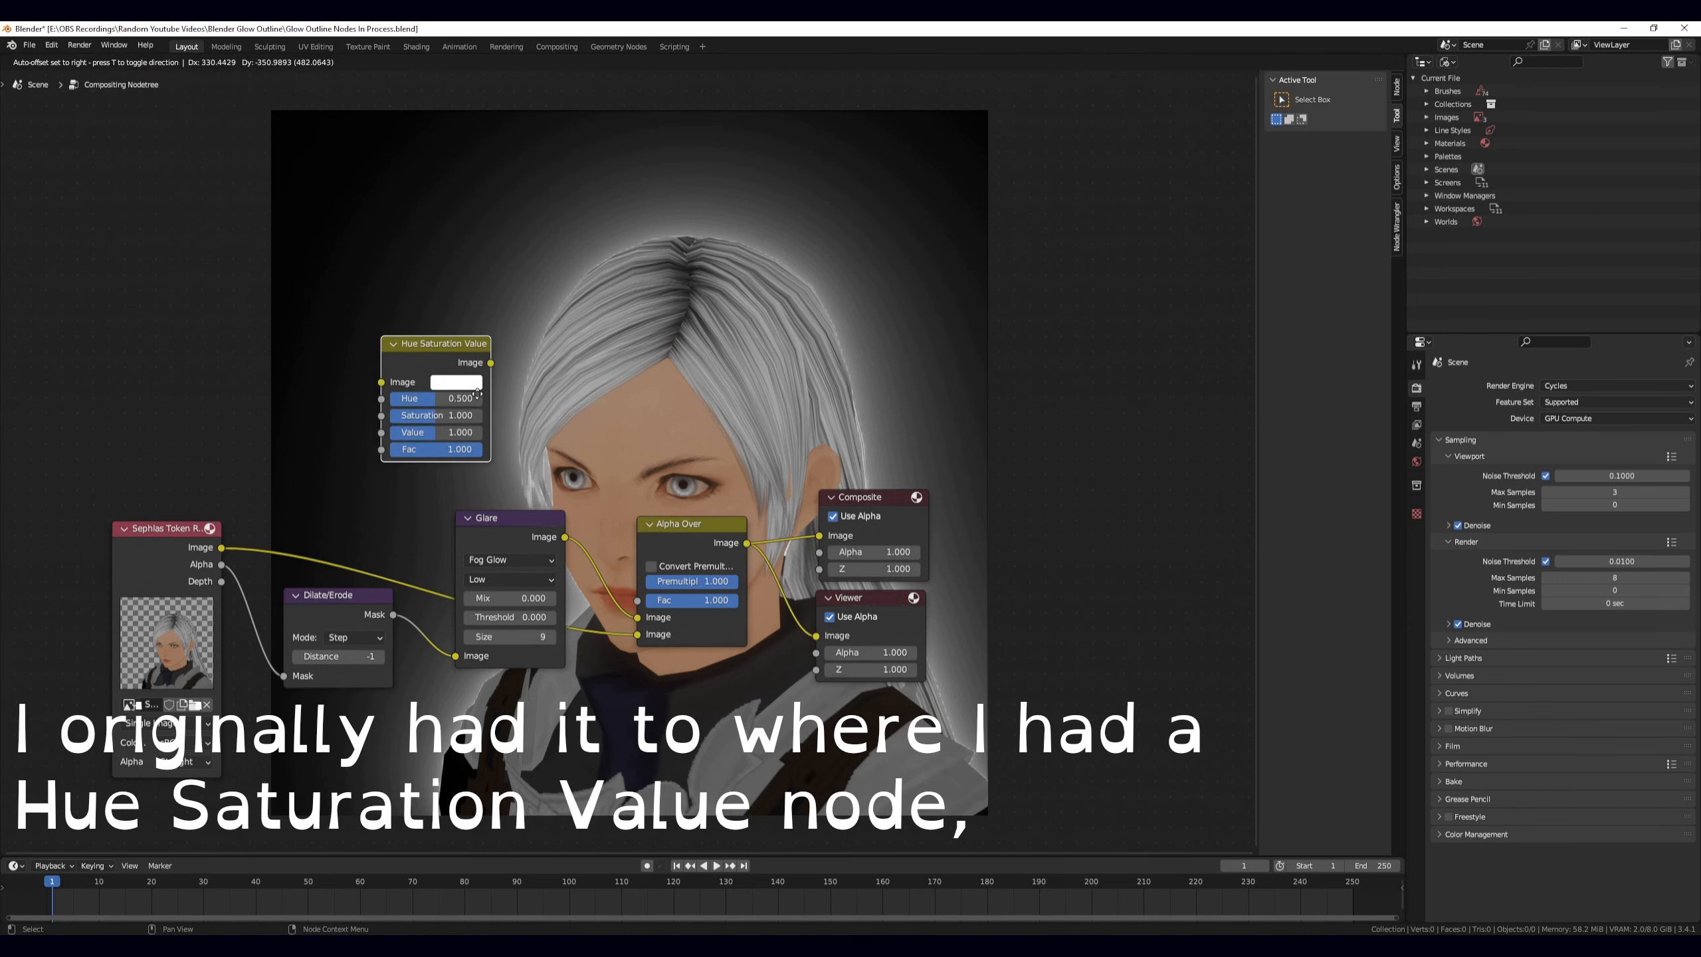
key(Escape)
- Add an RGB node in the empty space above the Dilate/Erode node
click(98, 62)
click(121, 79)
text(rg)
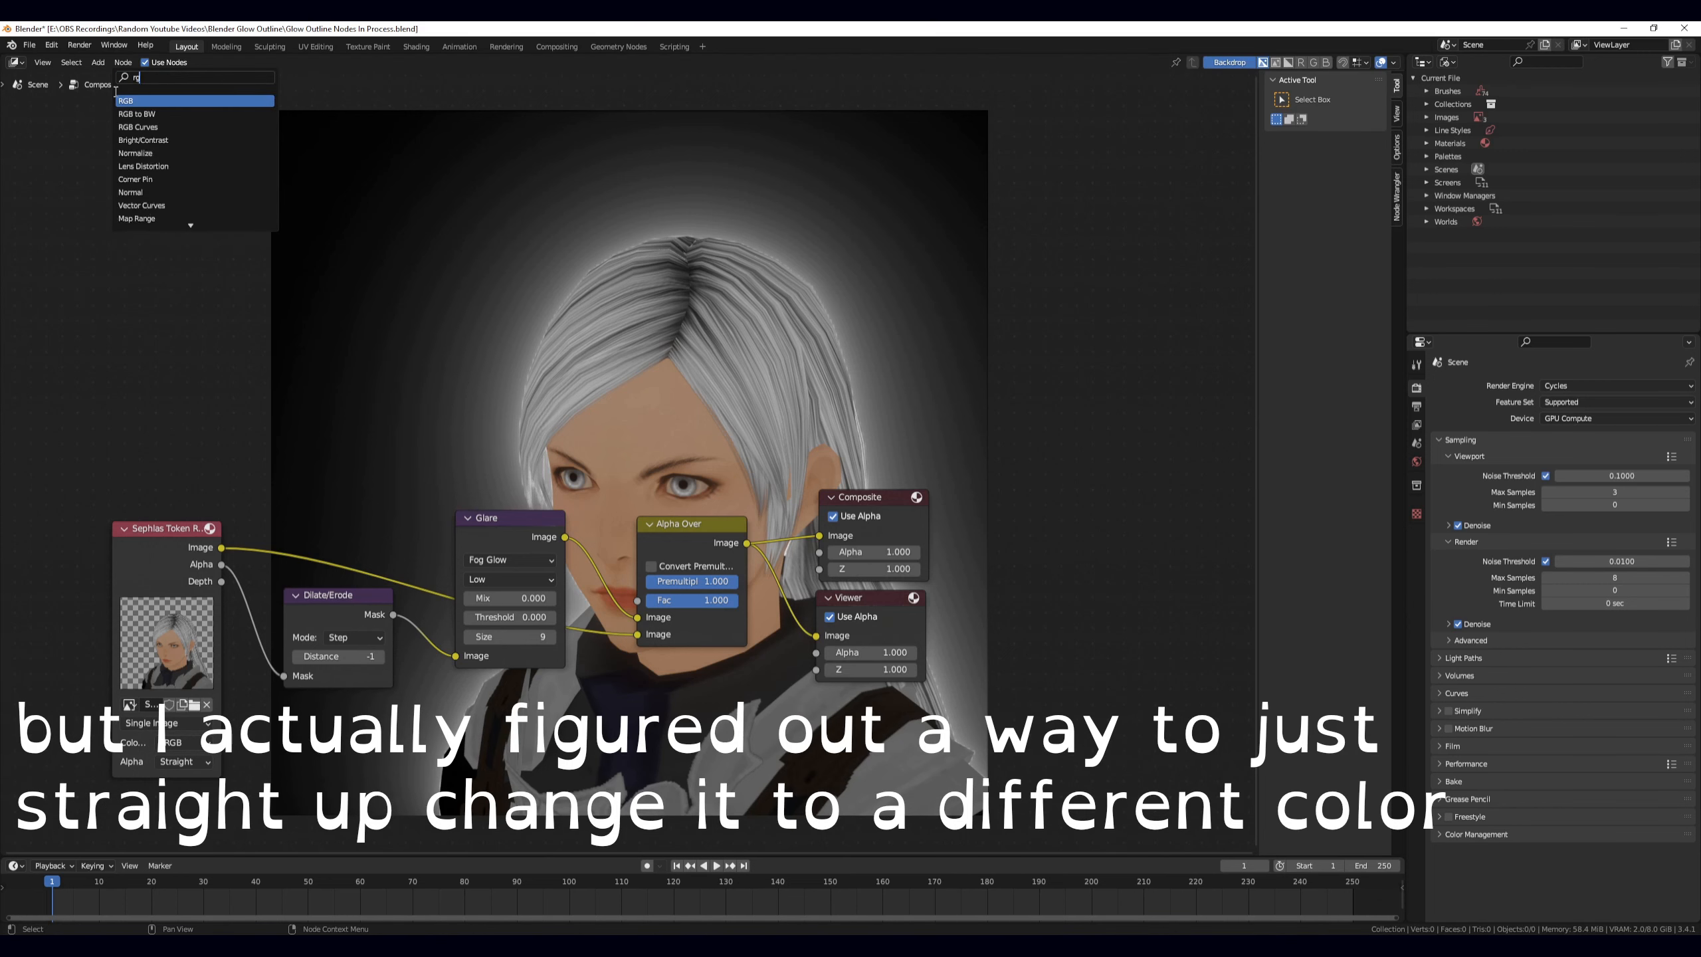
text(b)
key(Return)
click(273, 239)
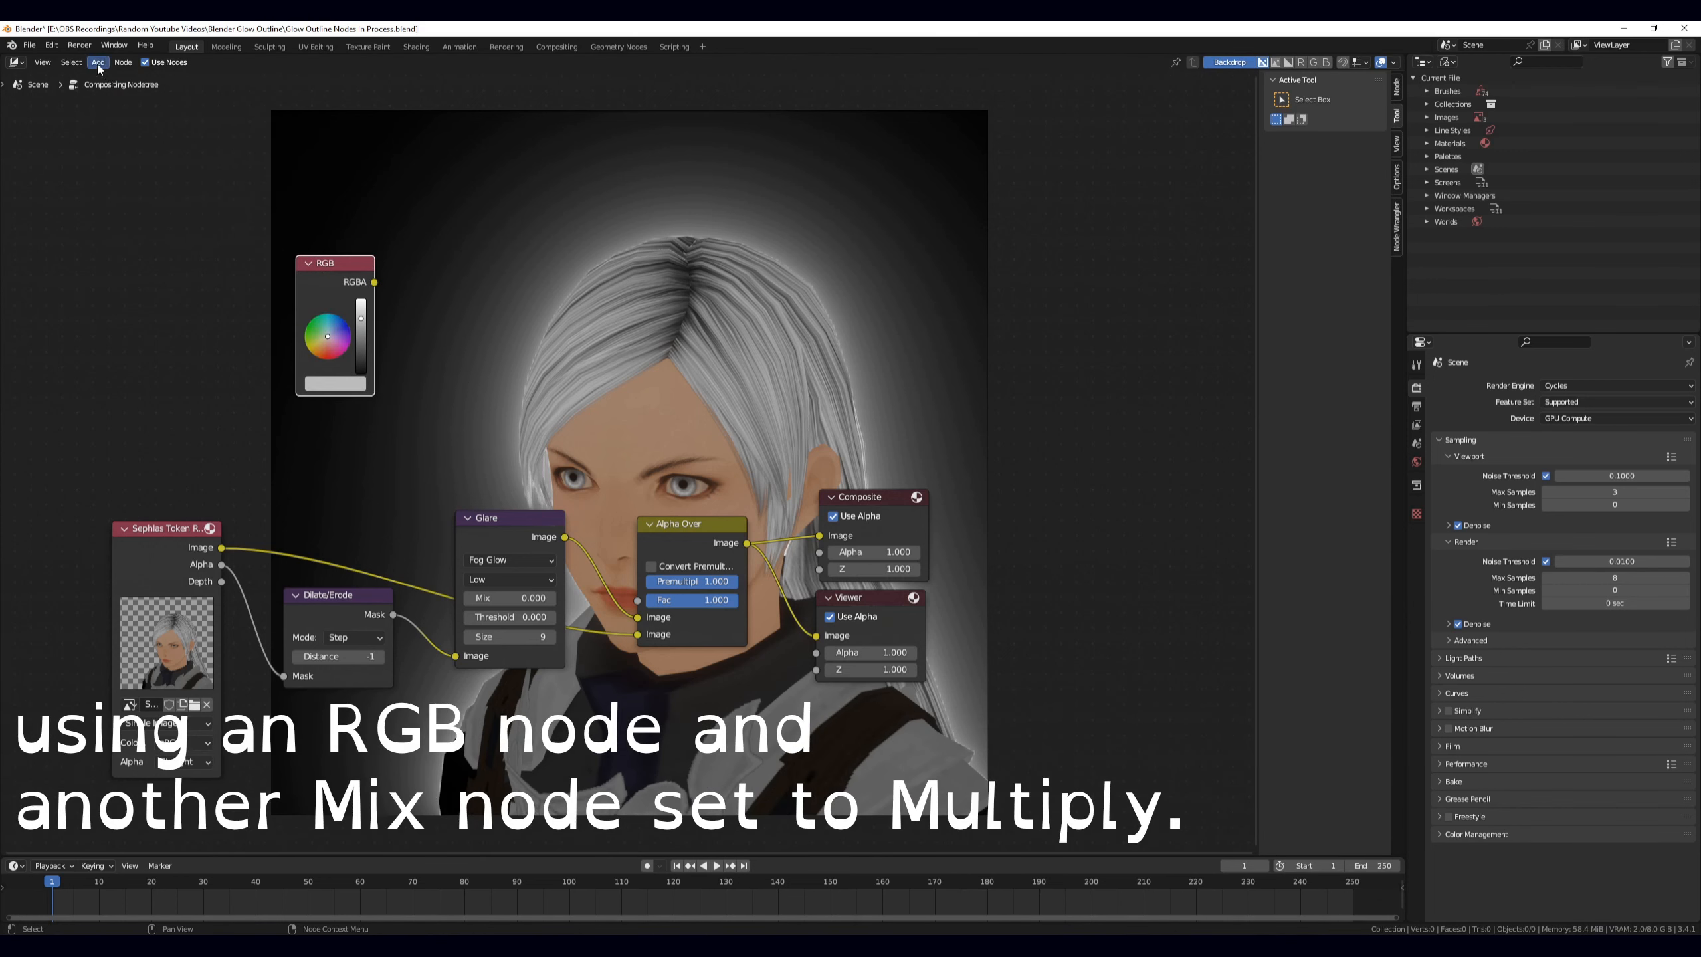
- Add a Mix node beside the RGB node and set its blend mode to Multiply
click(98, 65)
click(108, 76)
text(mix)
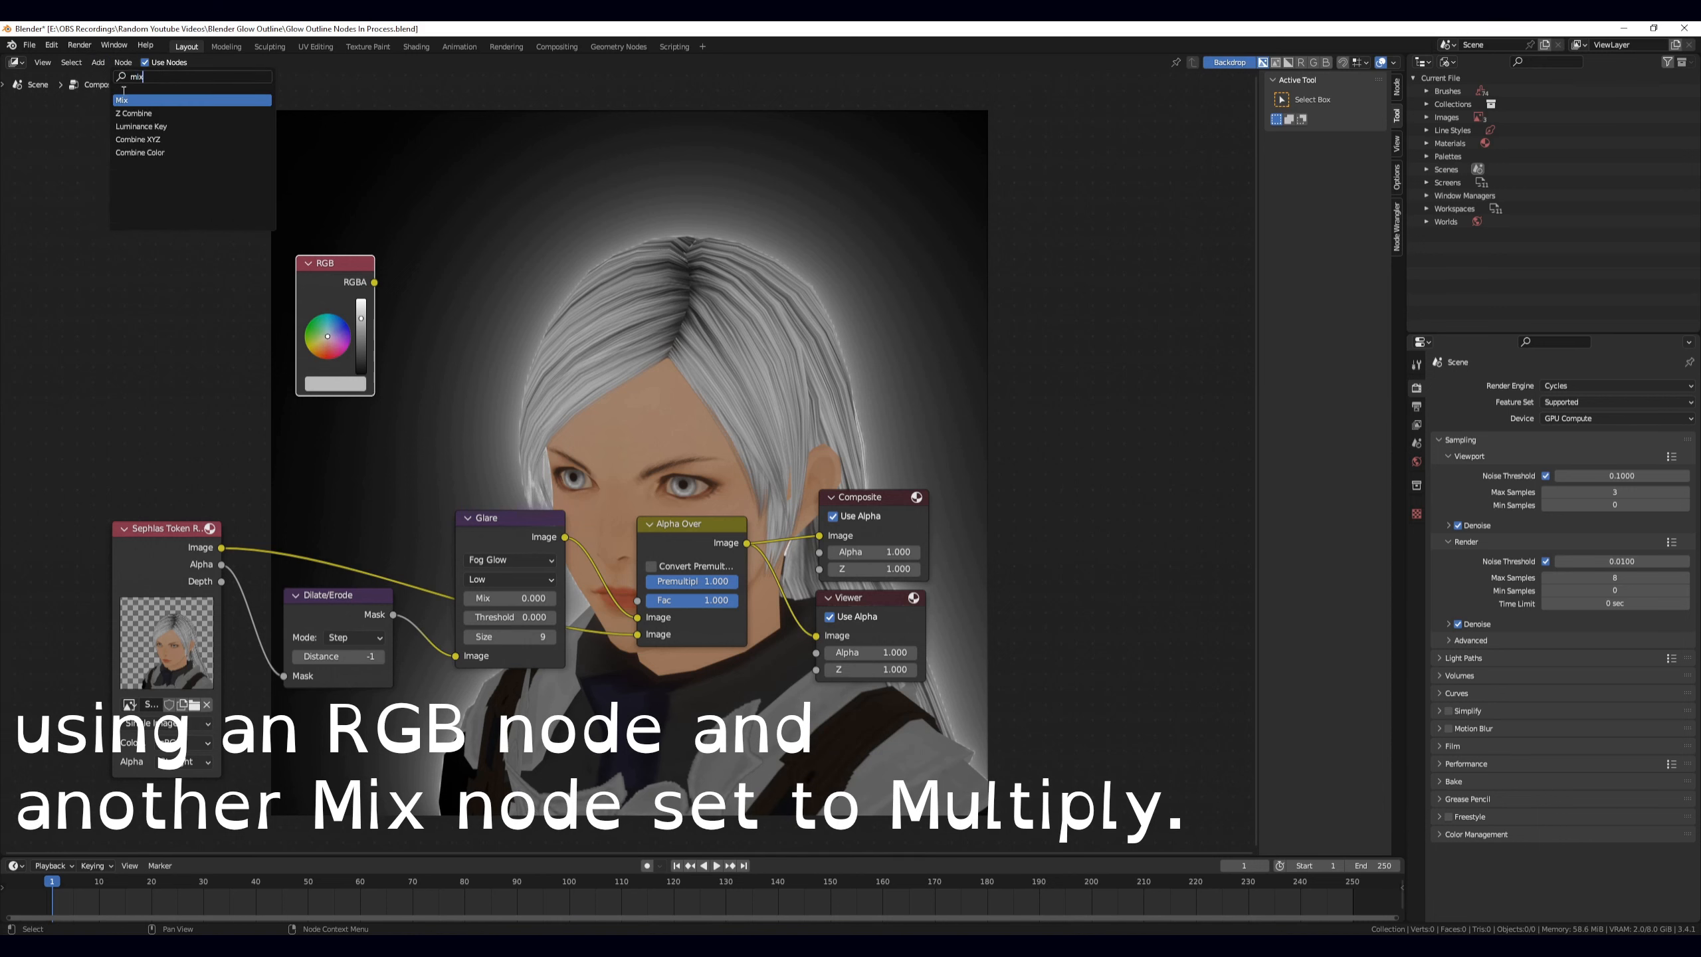
key(Return)
click(472, 337)
click(473, 330)
click(489, 389)
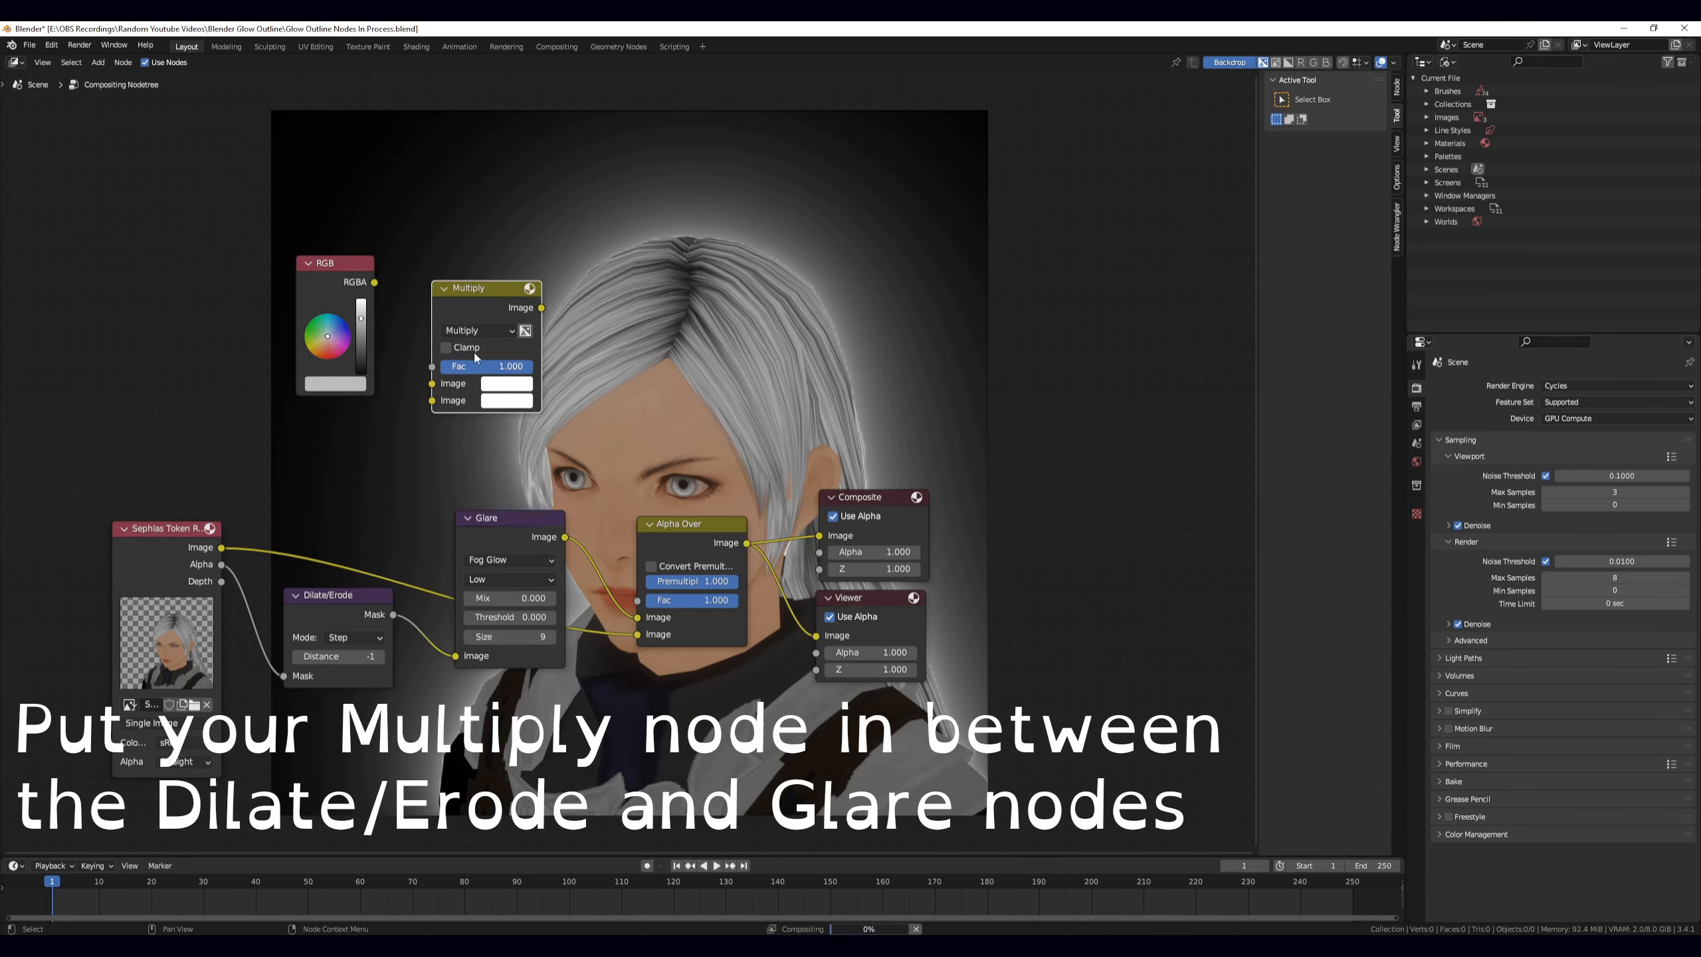
- Insert the Multiply node between Dilate/Erode and Glare, and place the RGB node below Dilate/Erode, feeding red into Multiply's lower Image input
drag(465, 305, 416, 619)
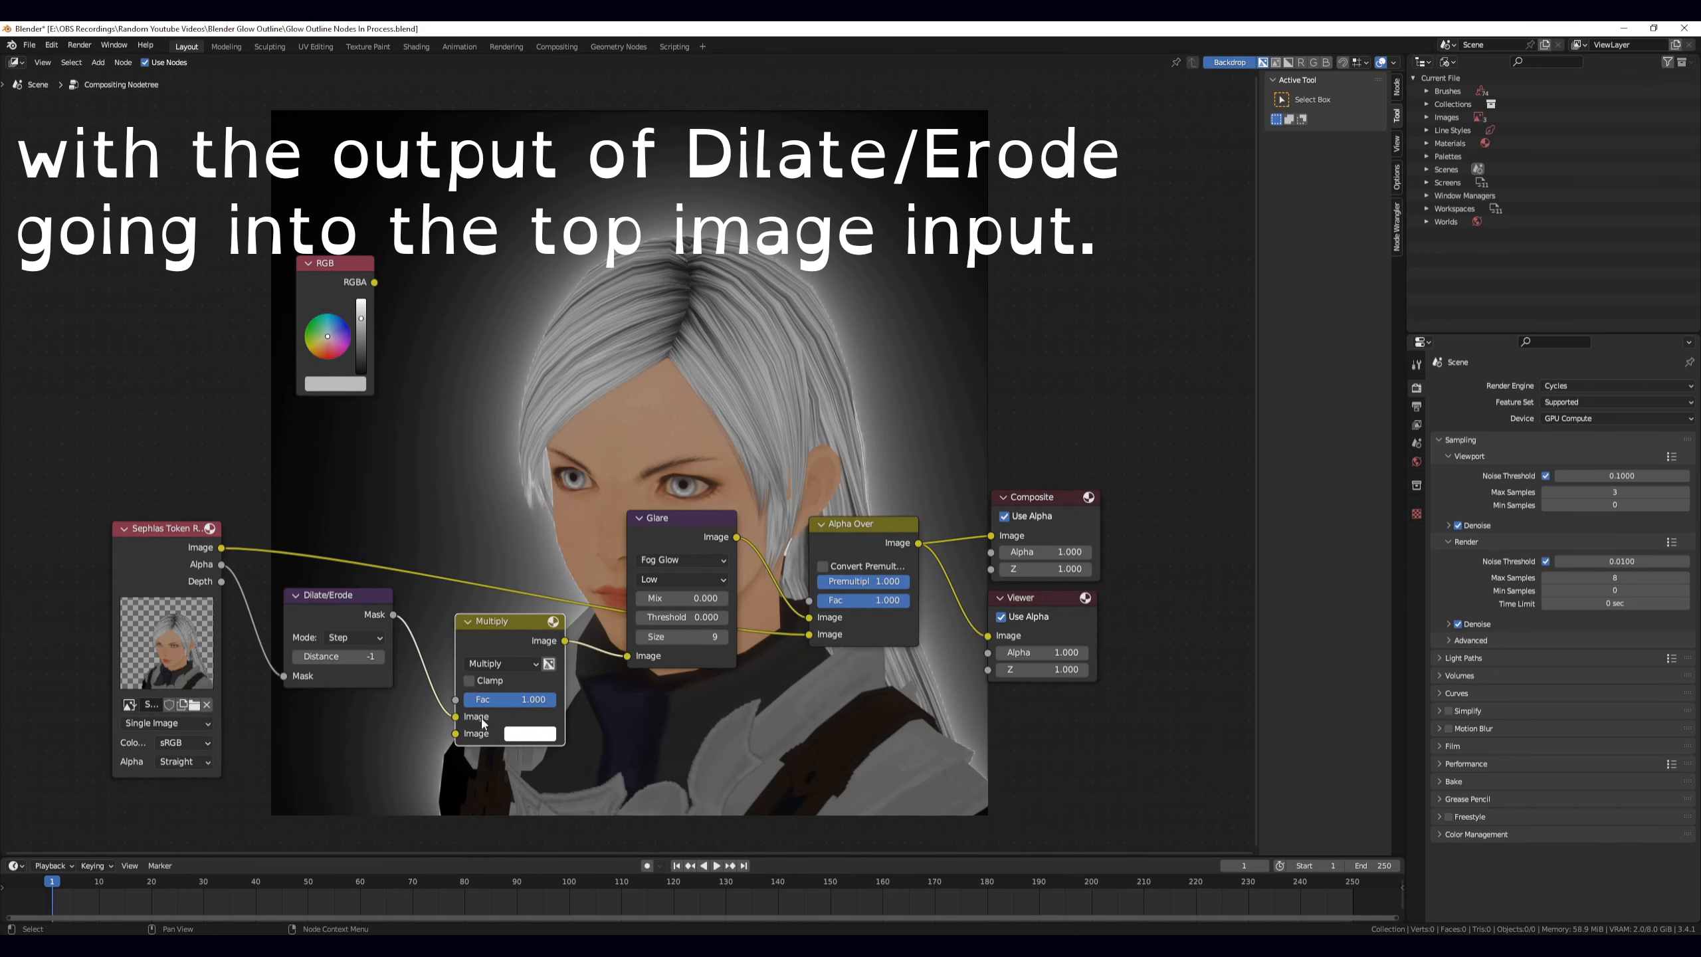
drag(344, 285, 366, 663)
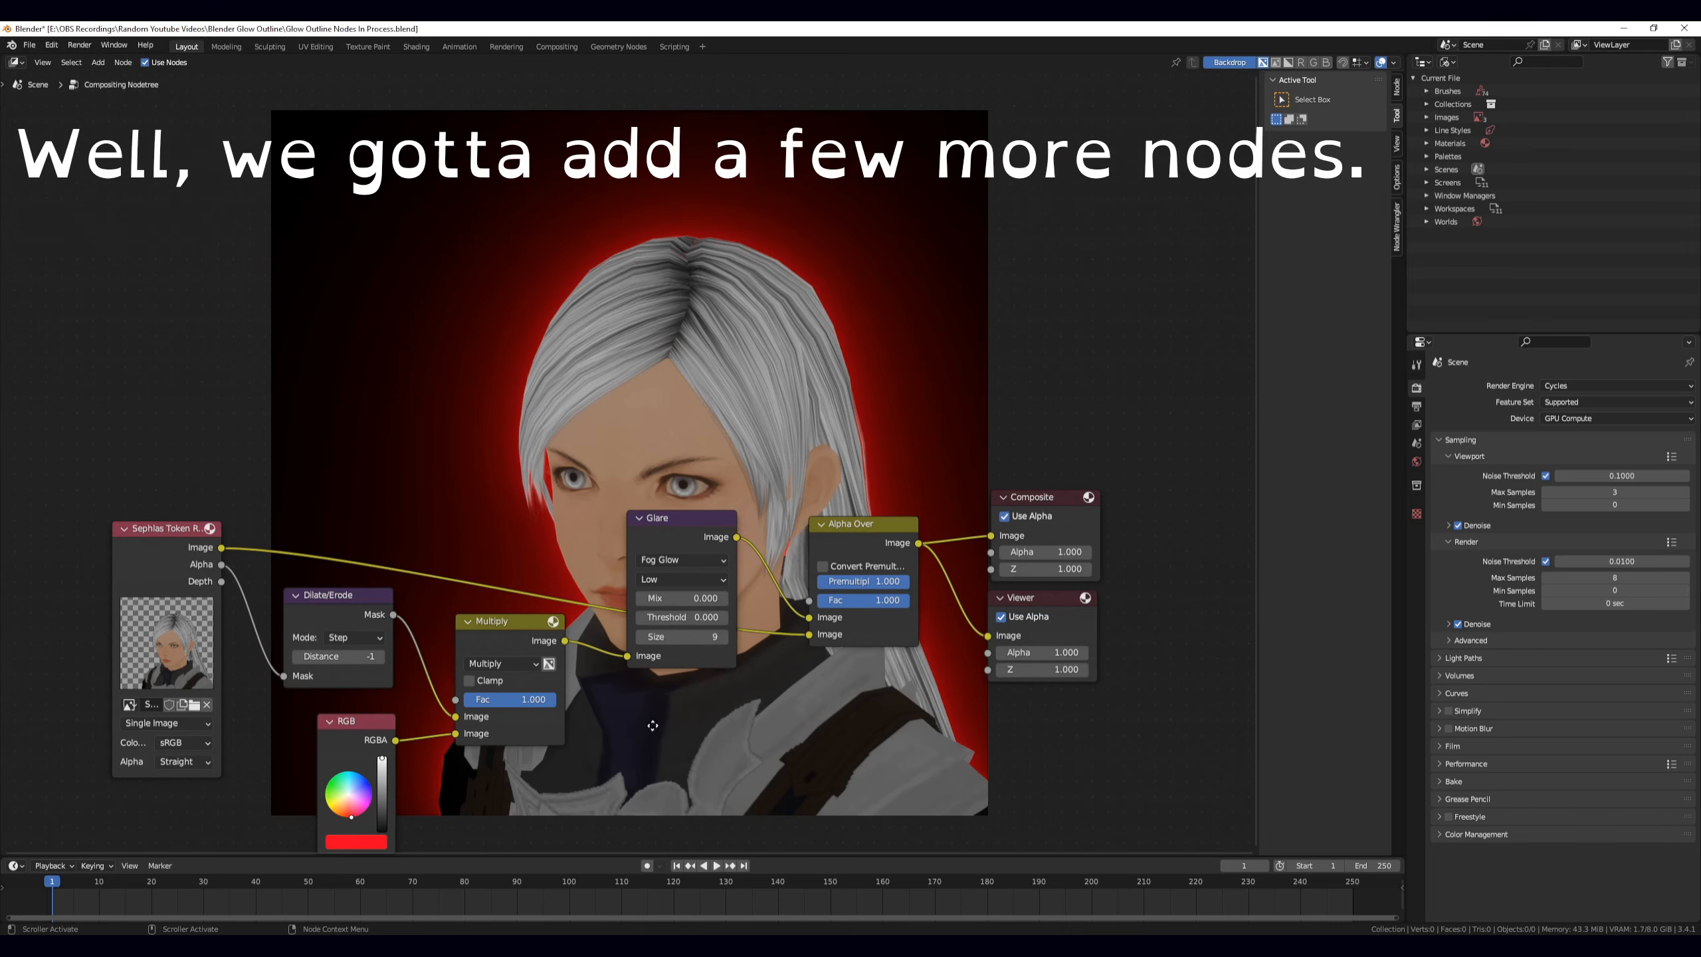
- Add a Set Alpha, a Mix and a second Alpha Over node in a row below the Glare and first Alpha Over nodes
middle_drag(695, 749, 745, 537)
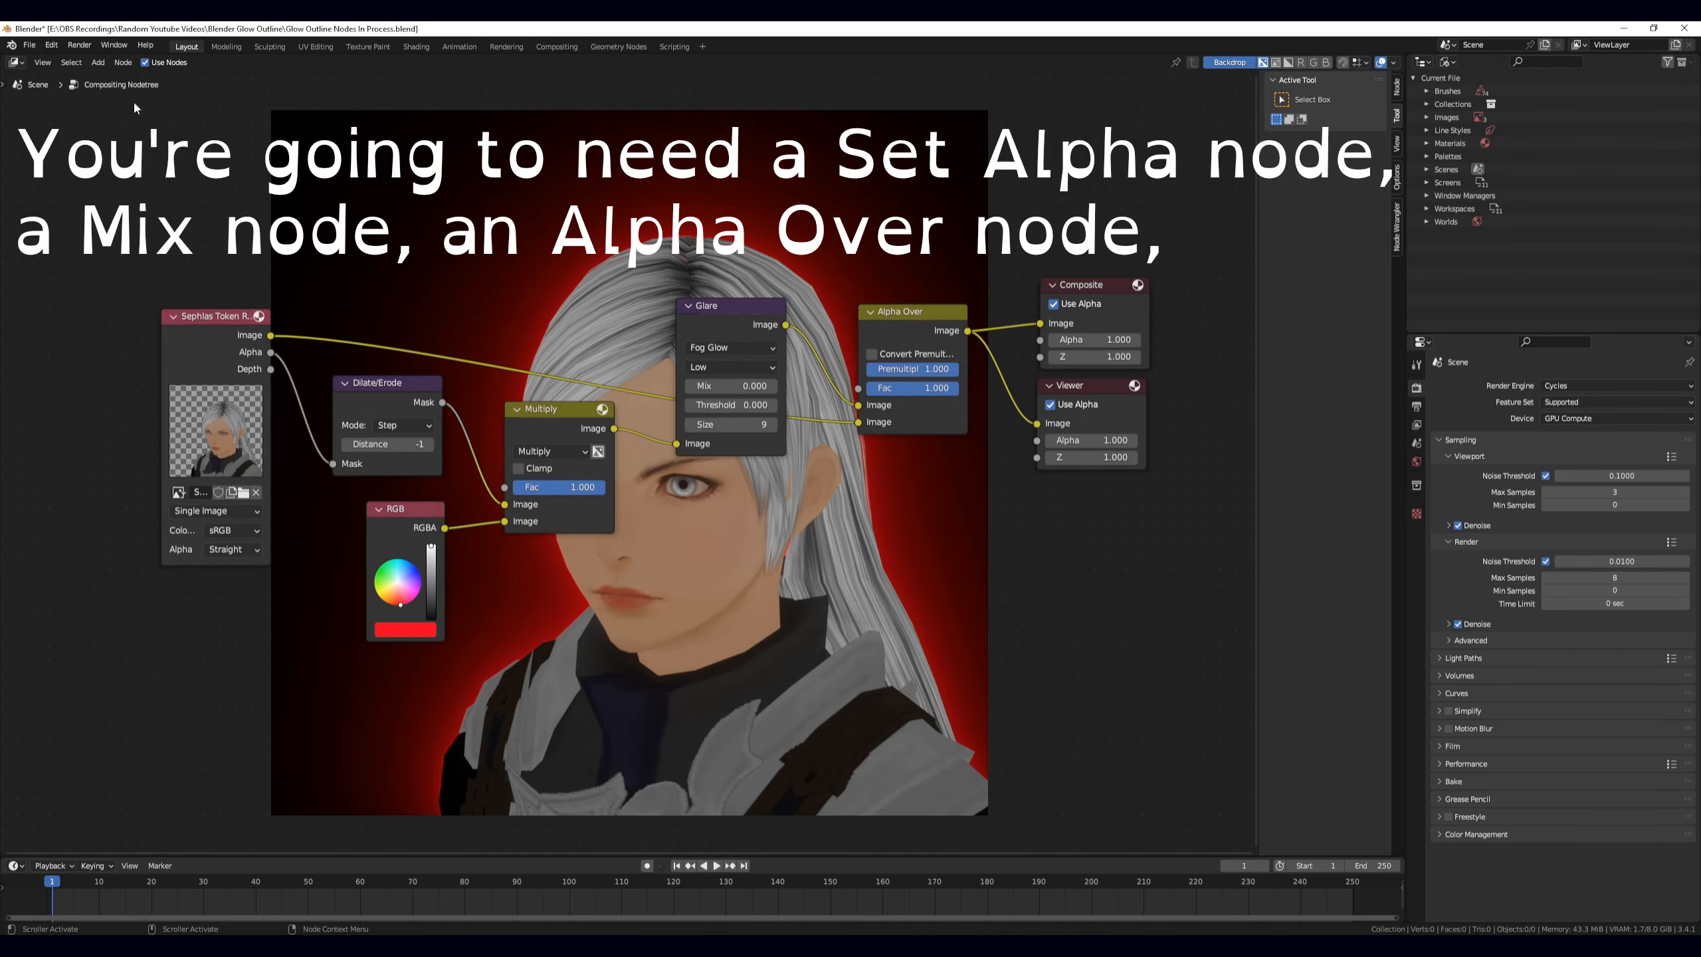
click(98, 63)
click(201, 165)
click(743, 557)
click(98, 63)
click(174, 142)
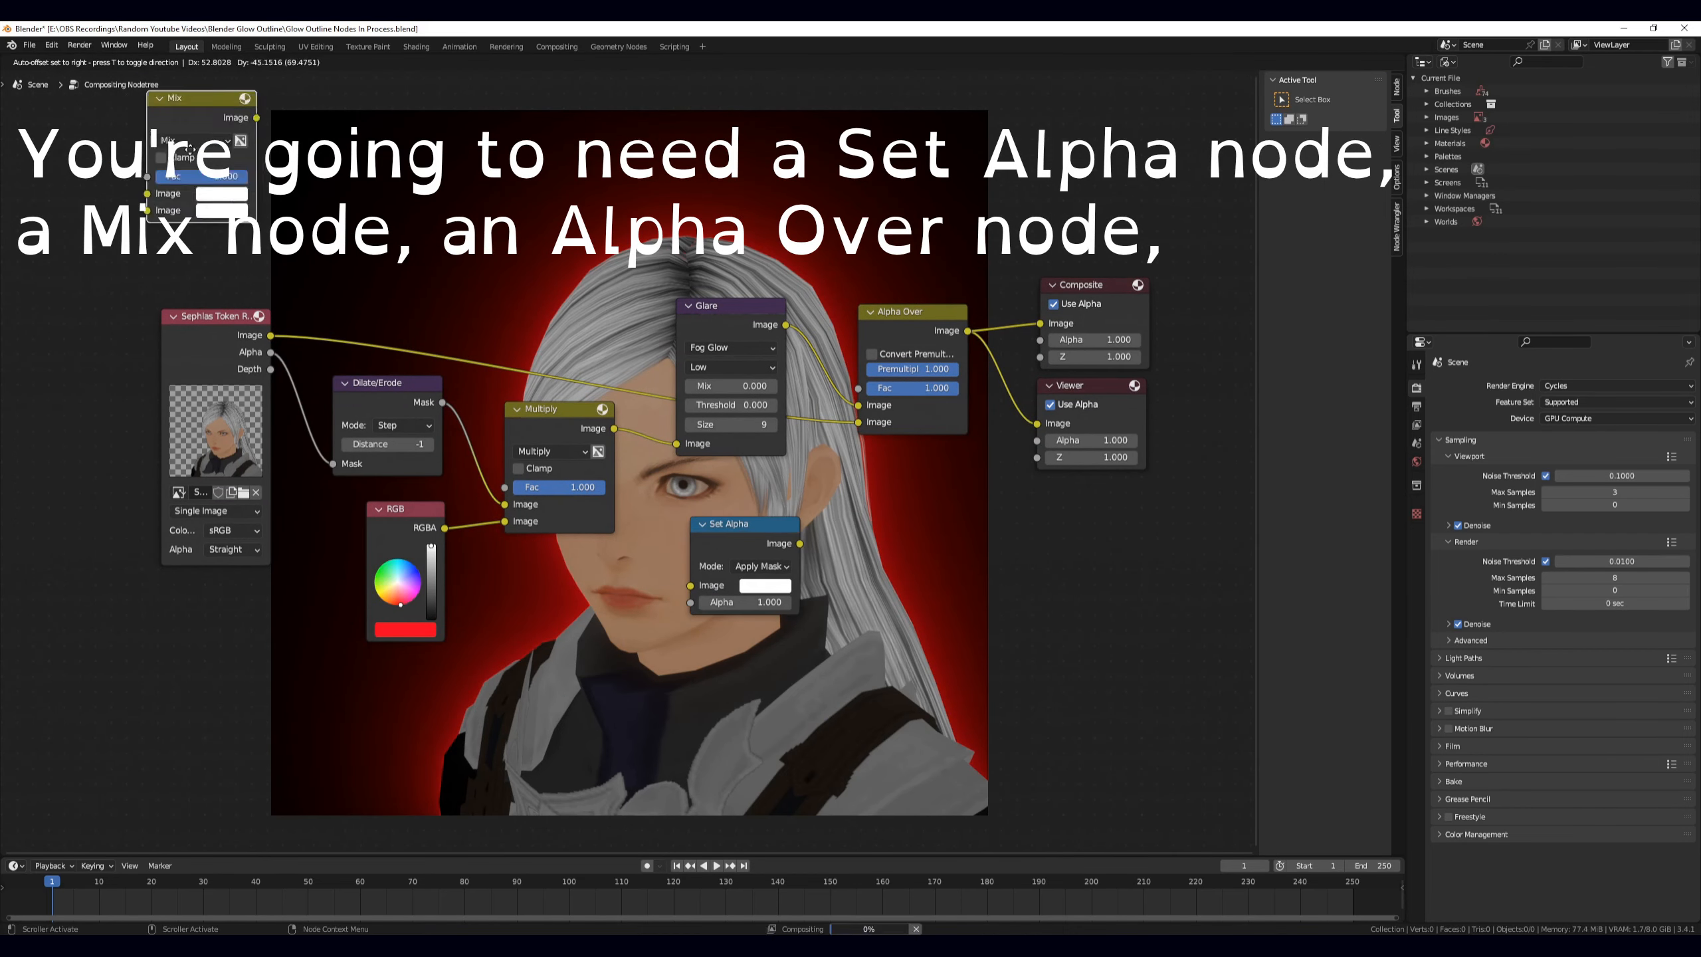
click(852, 545)
click(98, 63)
click(141, 116)
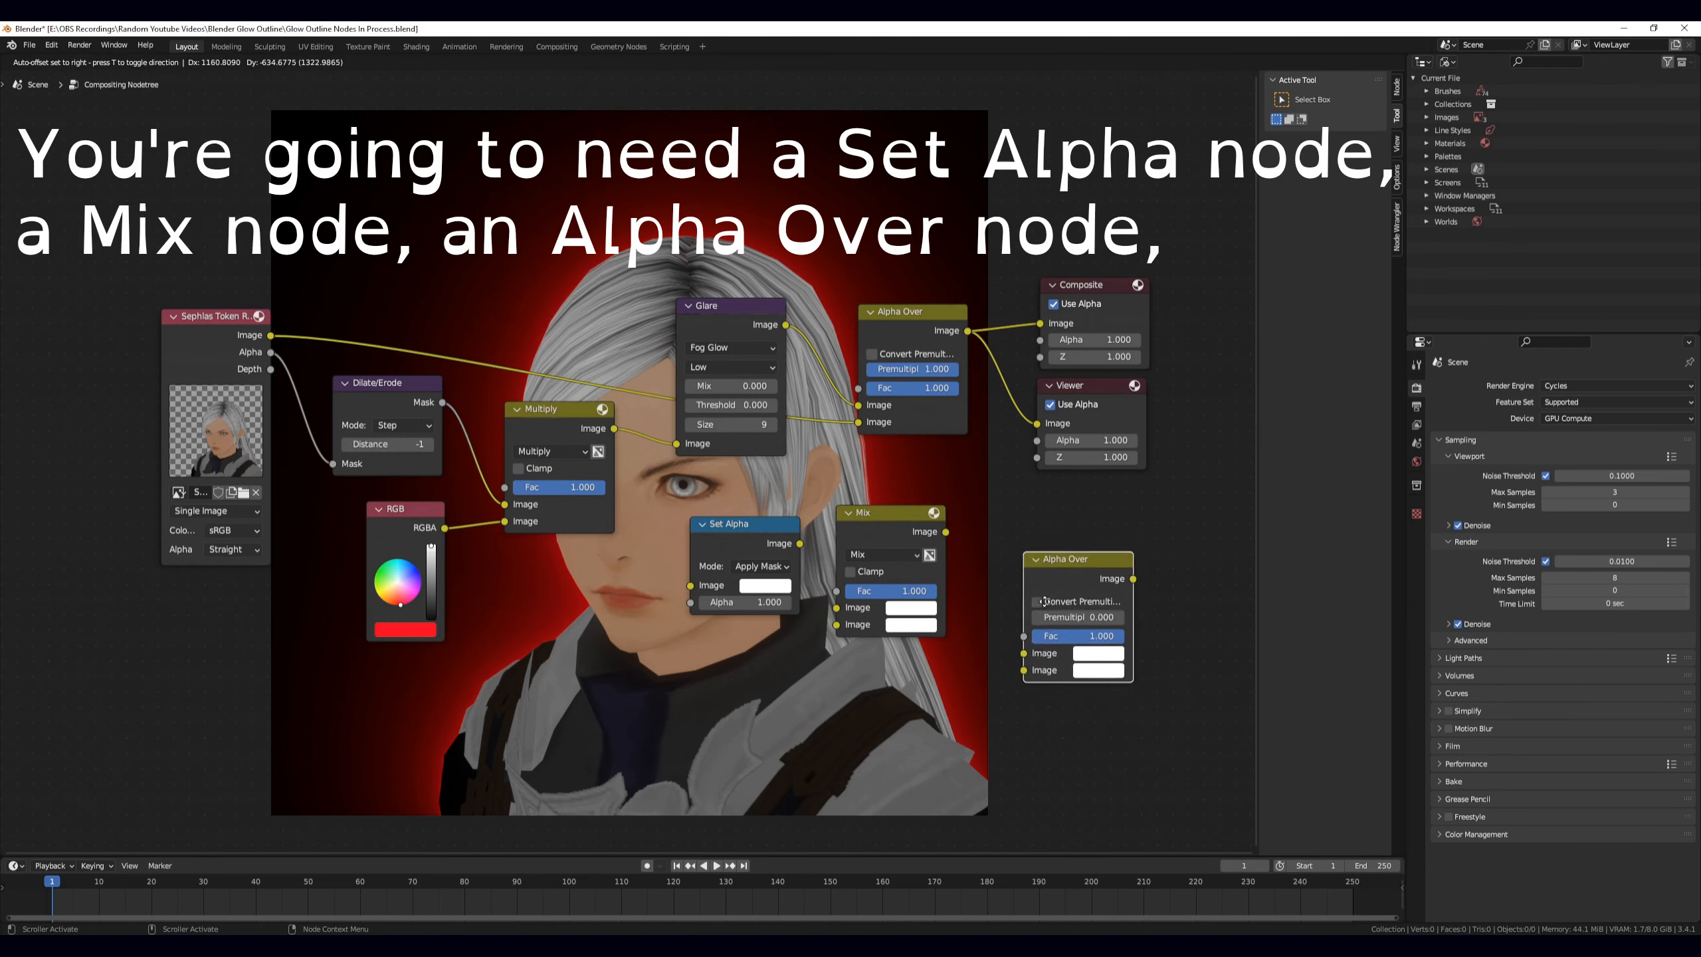
click(1009, 580)
- Add a second RGB node and an empty Image node below the Set Alpha node
click(98, 63)
click(135, 134)
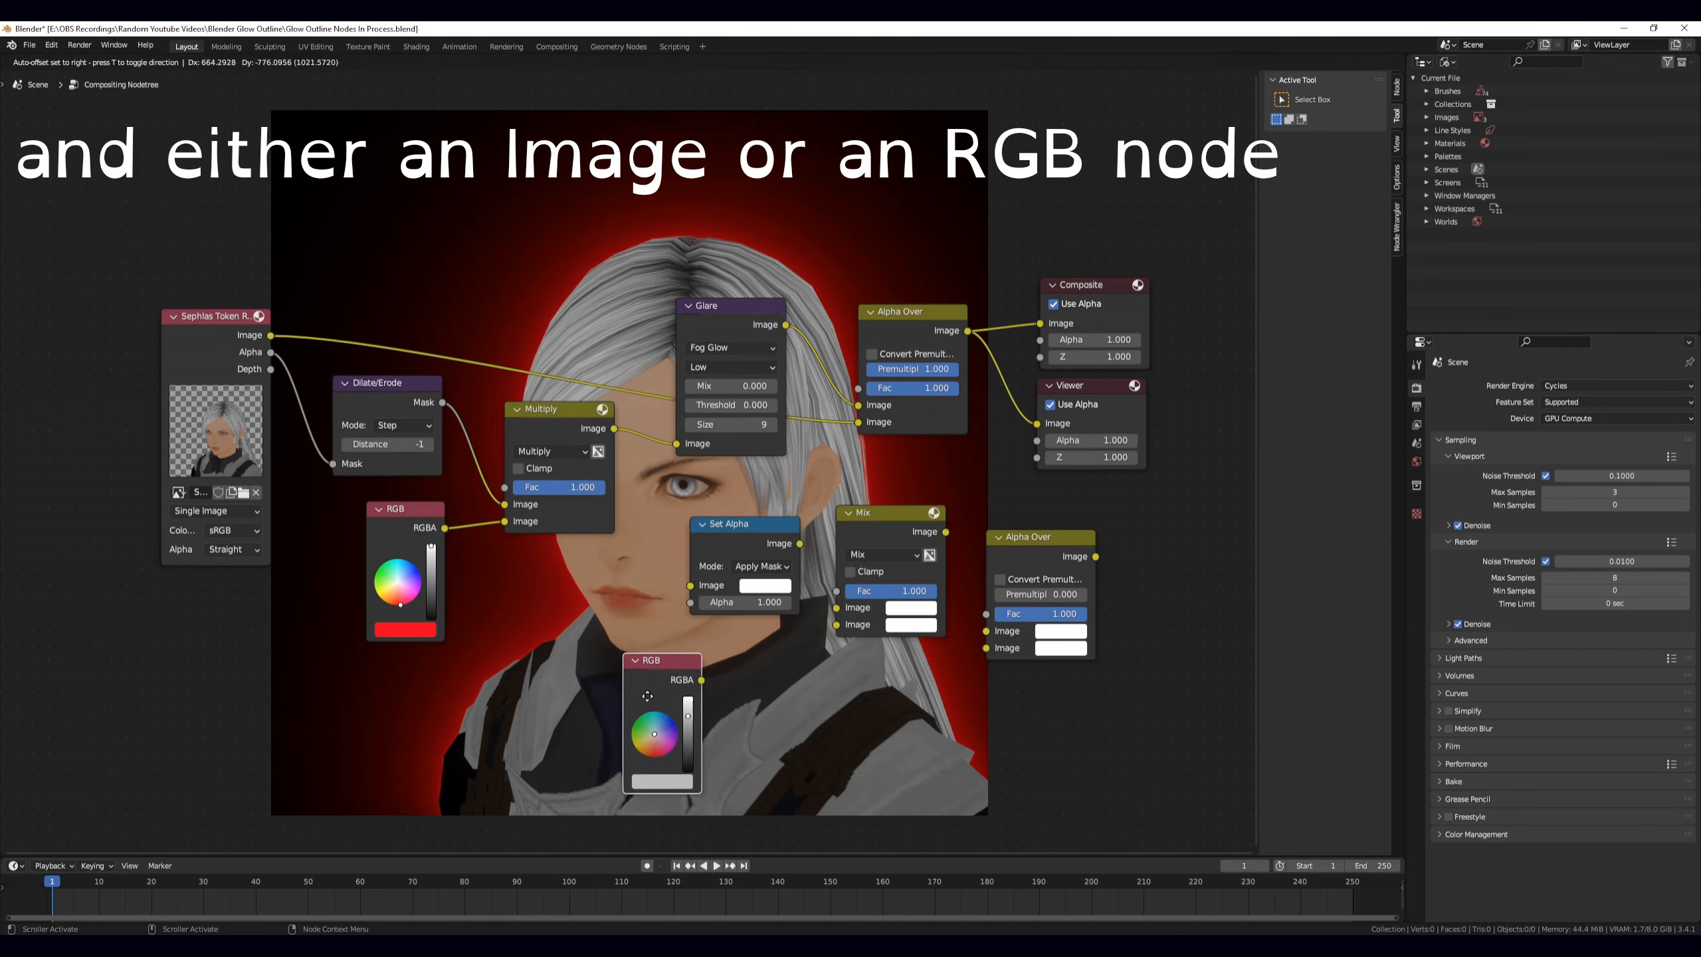
click(647, 691)
click(99, 63)
click(130, 94)
click(760, 681)
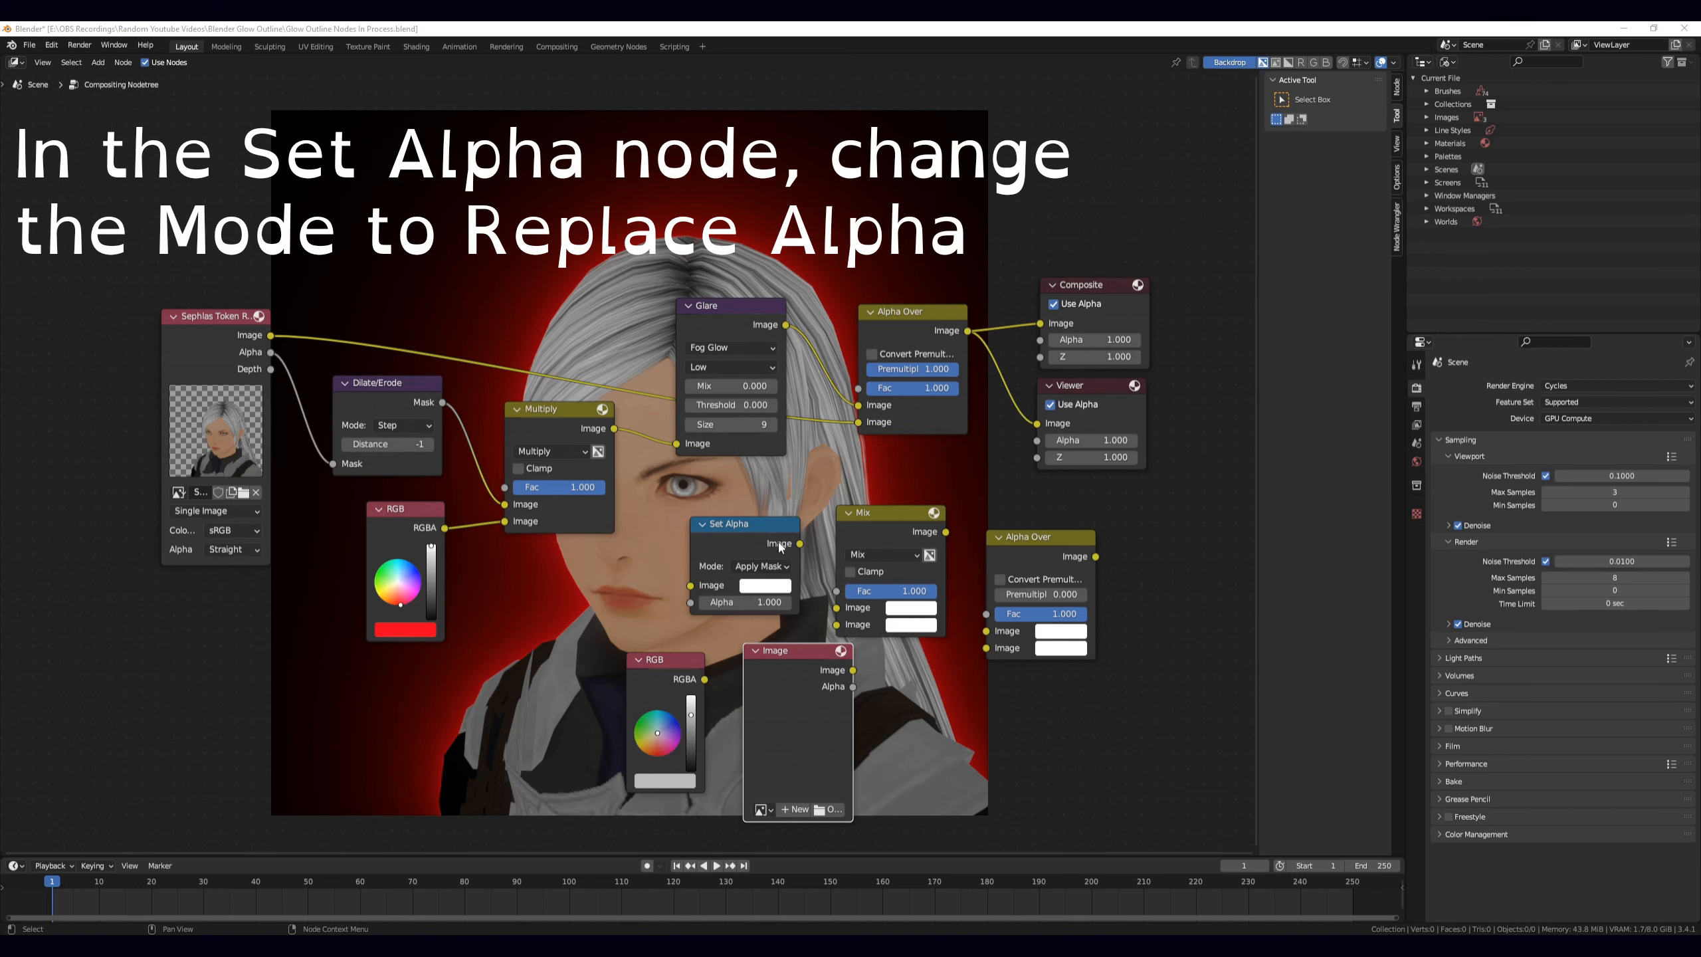
- Set the Set Alpha node's mode to Replace Alpha and connect the character image's Alpha output to both its Image and Alpha inputs
click(769, 567)
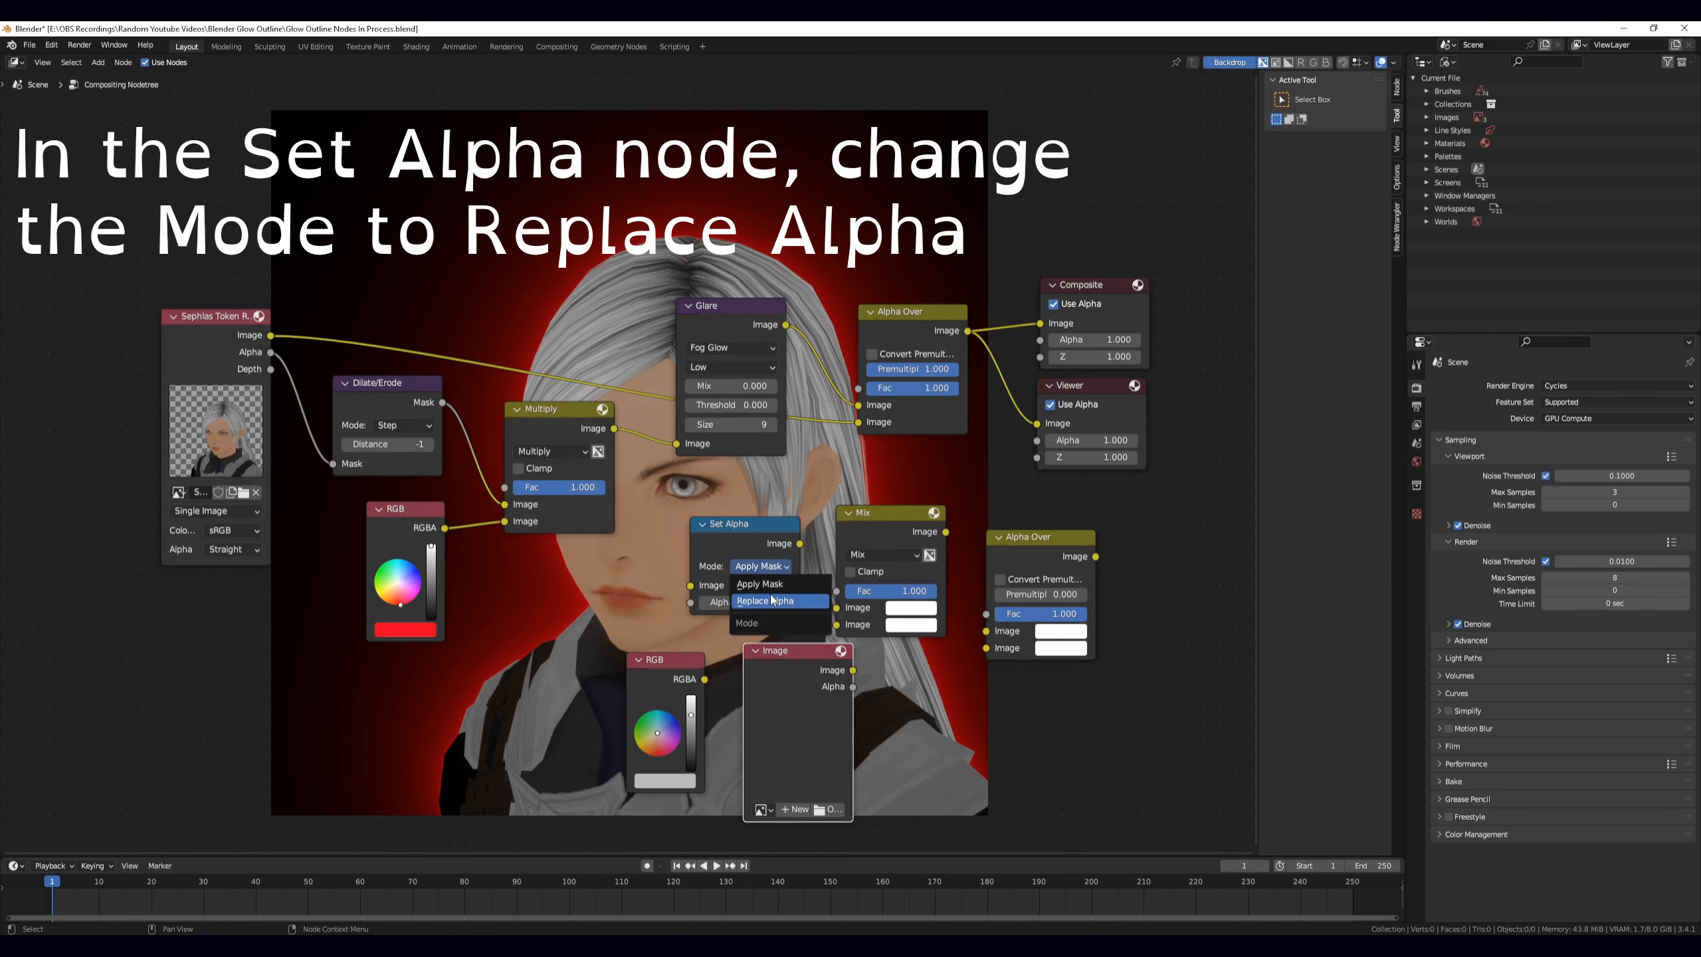
click(770, 602)
click(275, 357)
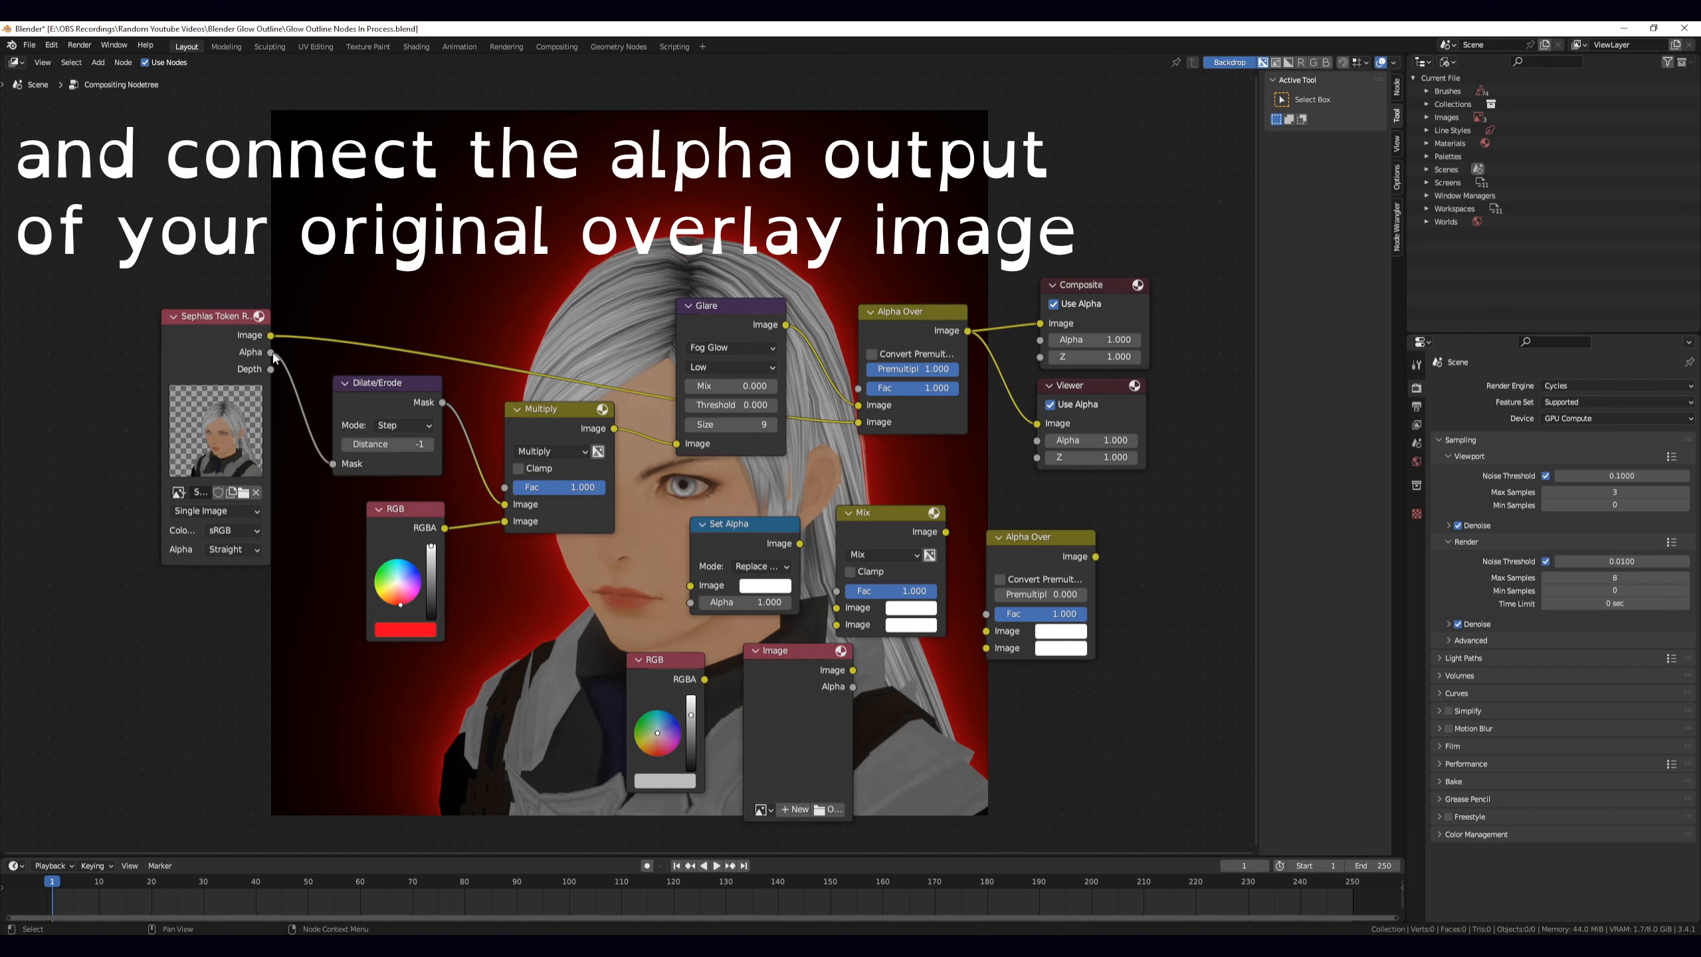
drag(272, 353, 690, 585)
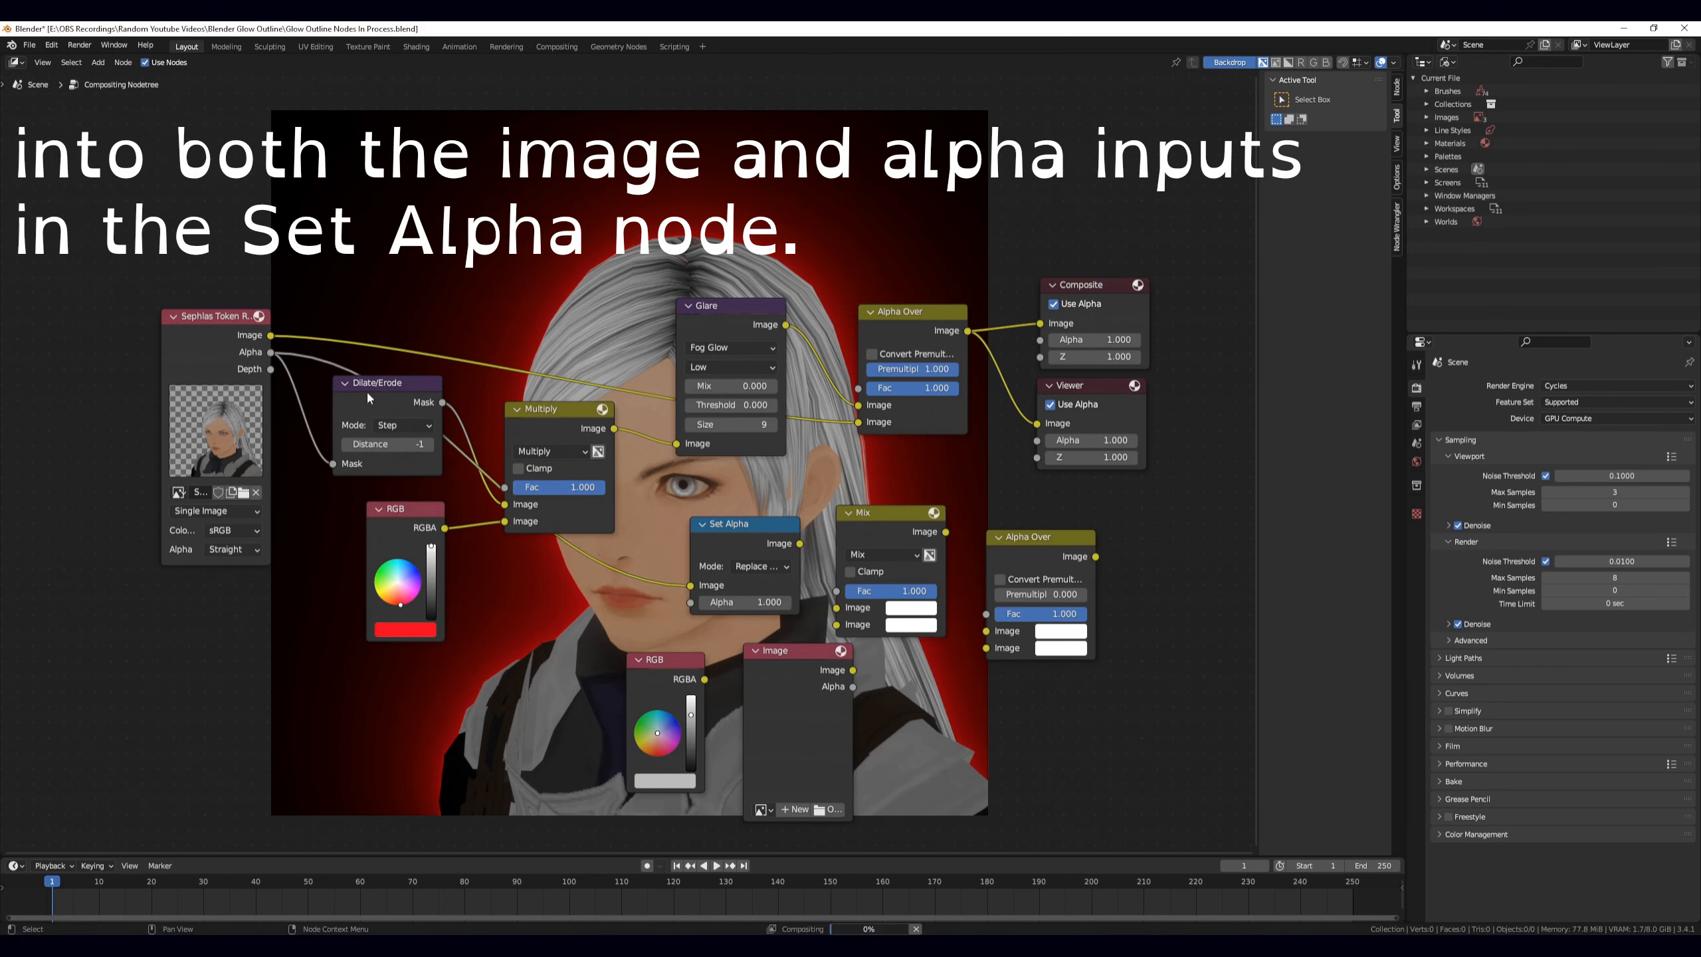
drag(271, 352, 690, 601)
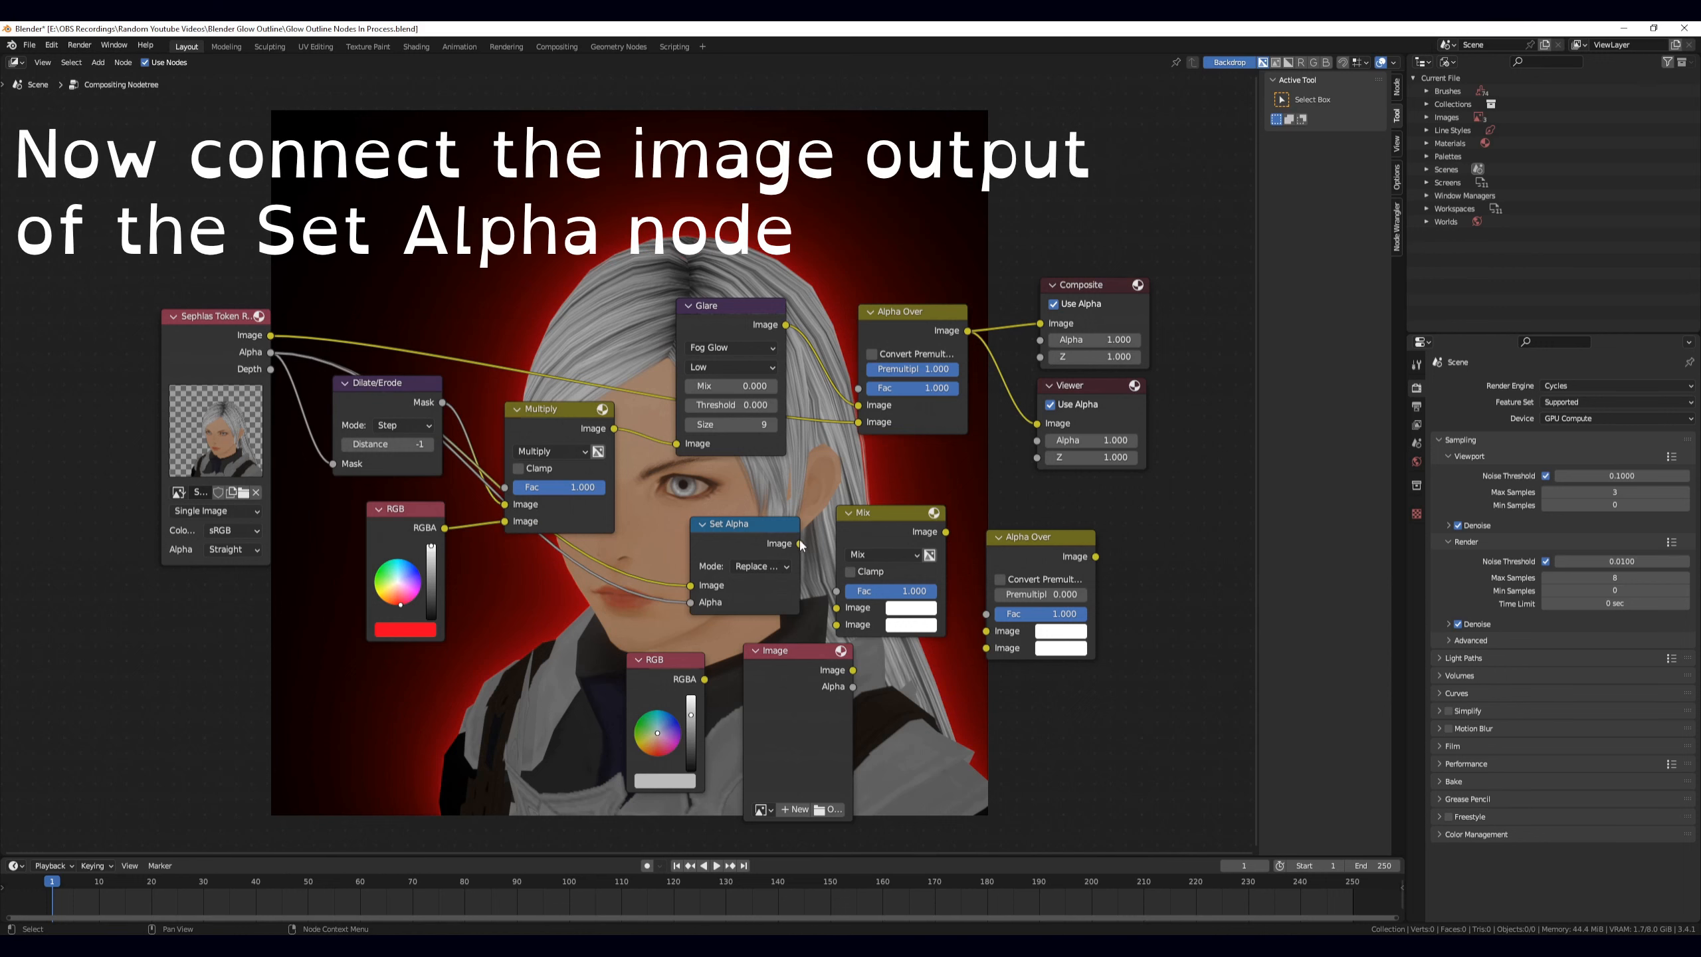
- Feed Set Alpha and the first Alpha Over into Mix's two Image inputs, and RGB and Mix into the second Alpha Over's upper and lower inputs
drag(800, 544, 836, 607)
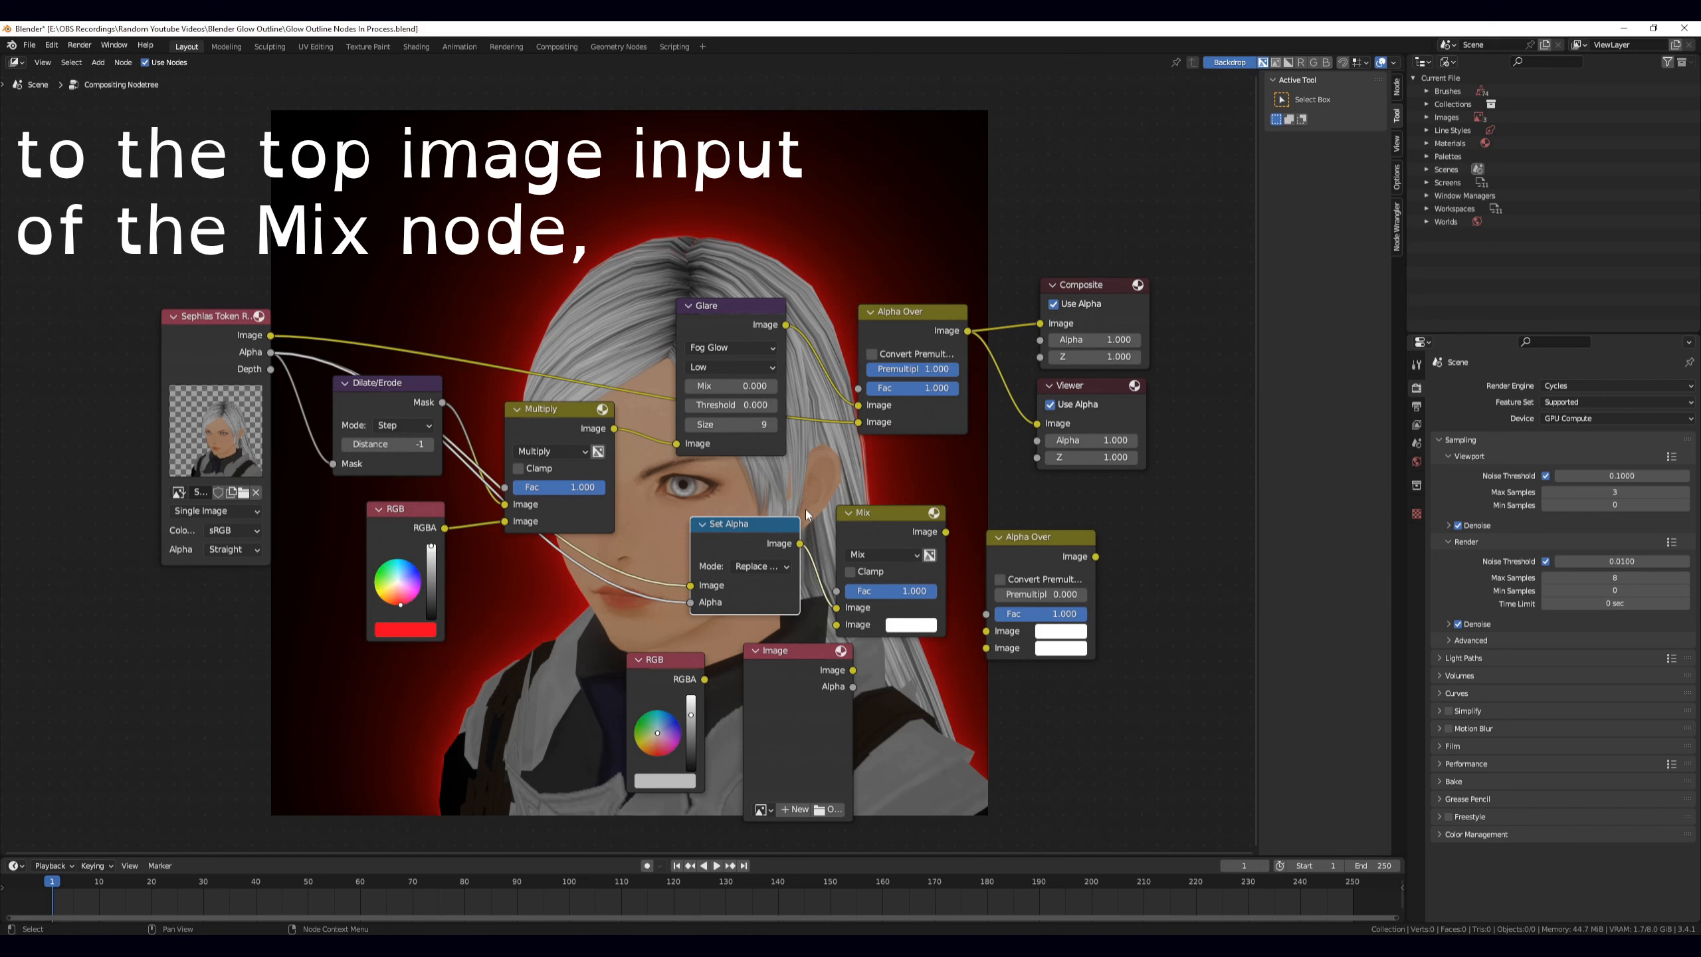
drag(968, 330, 837, 625)
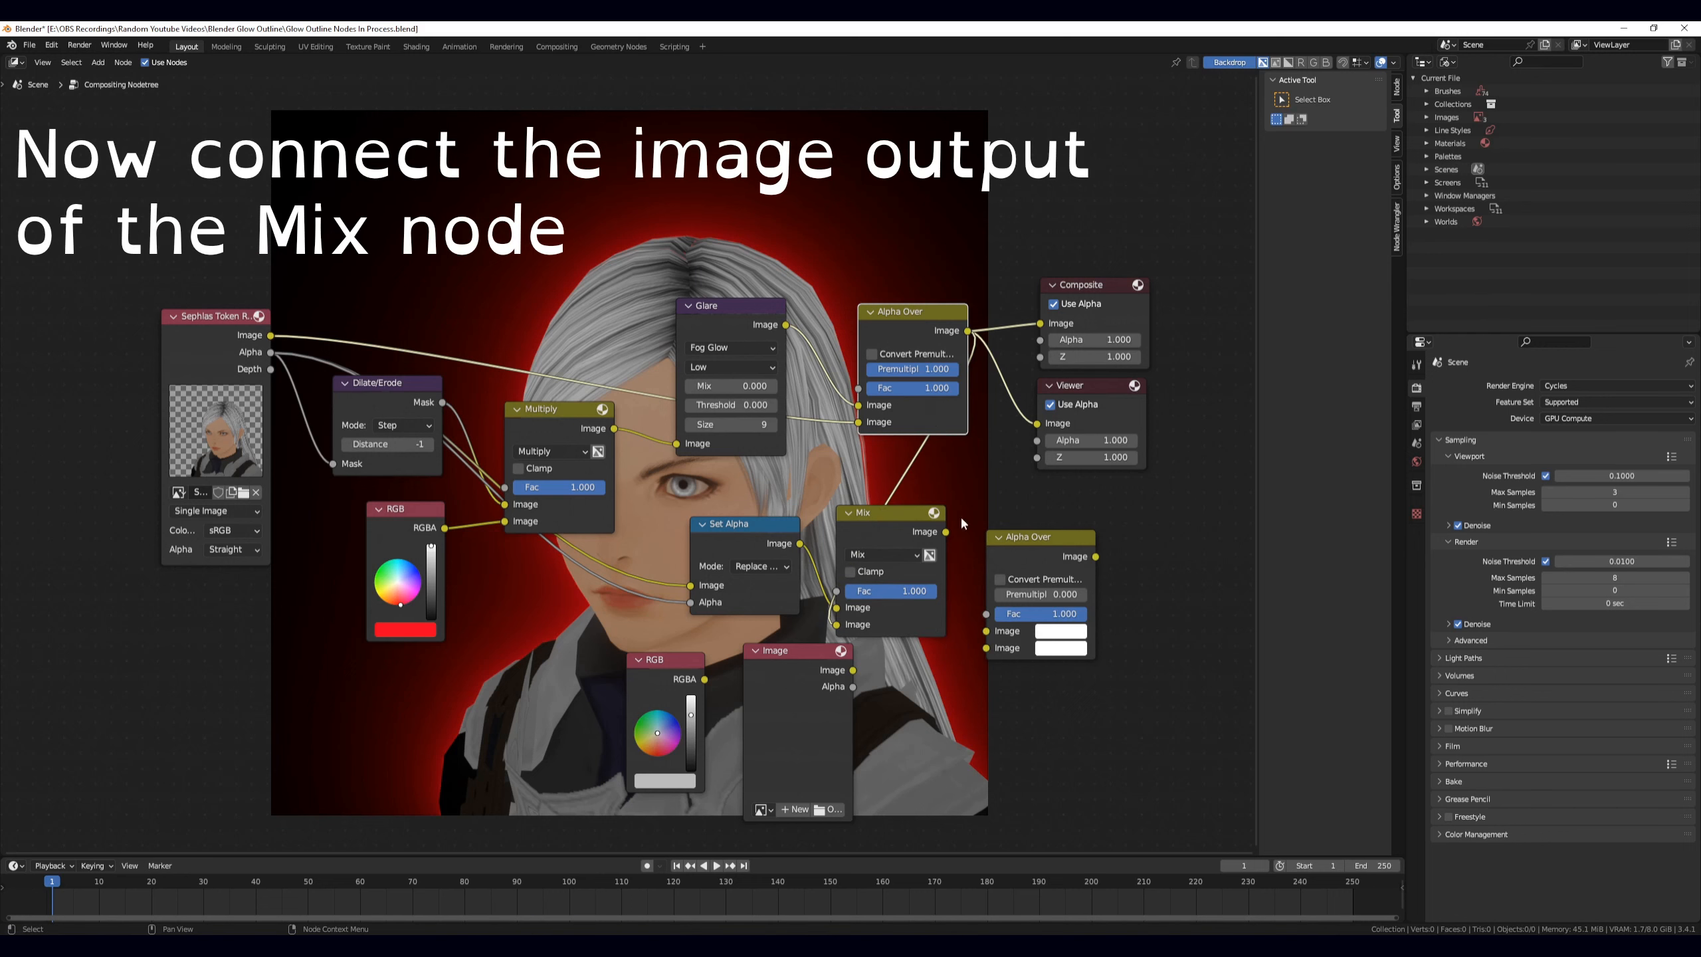
drag(945, 532, 988, 647)
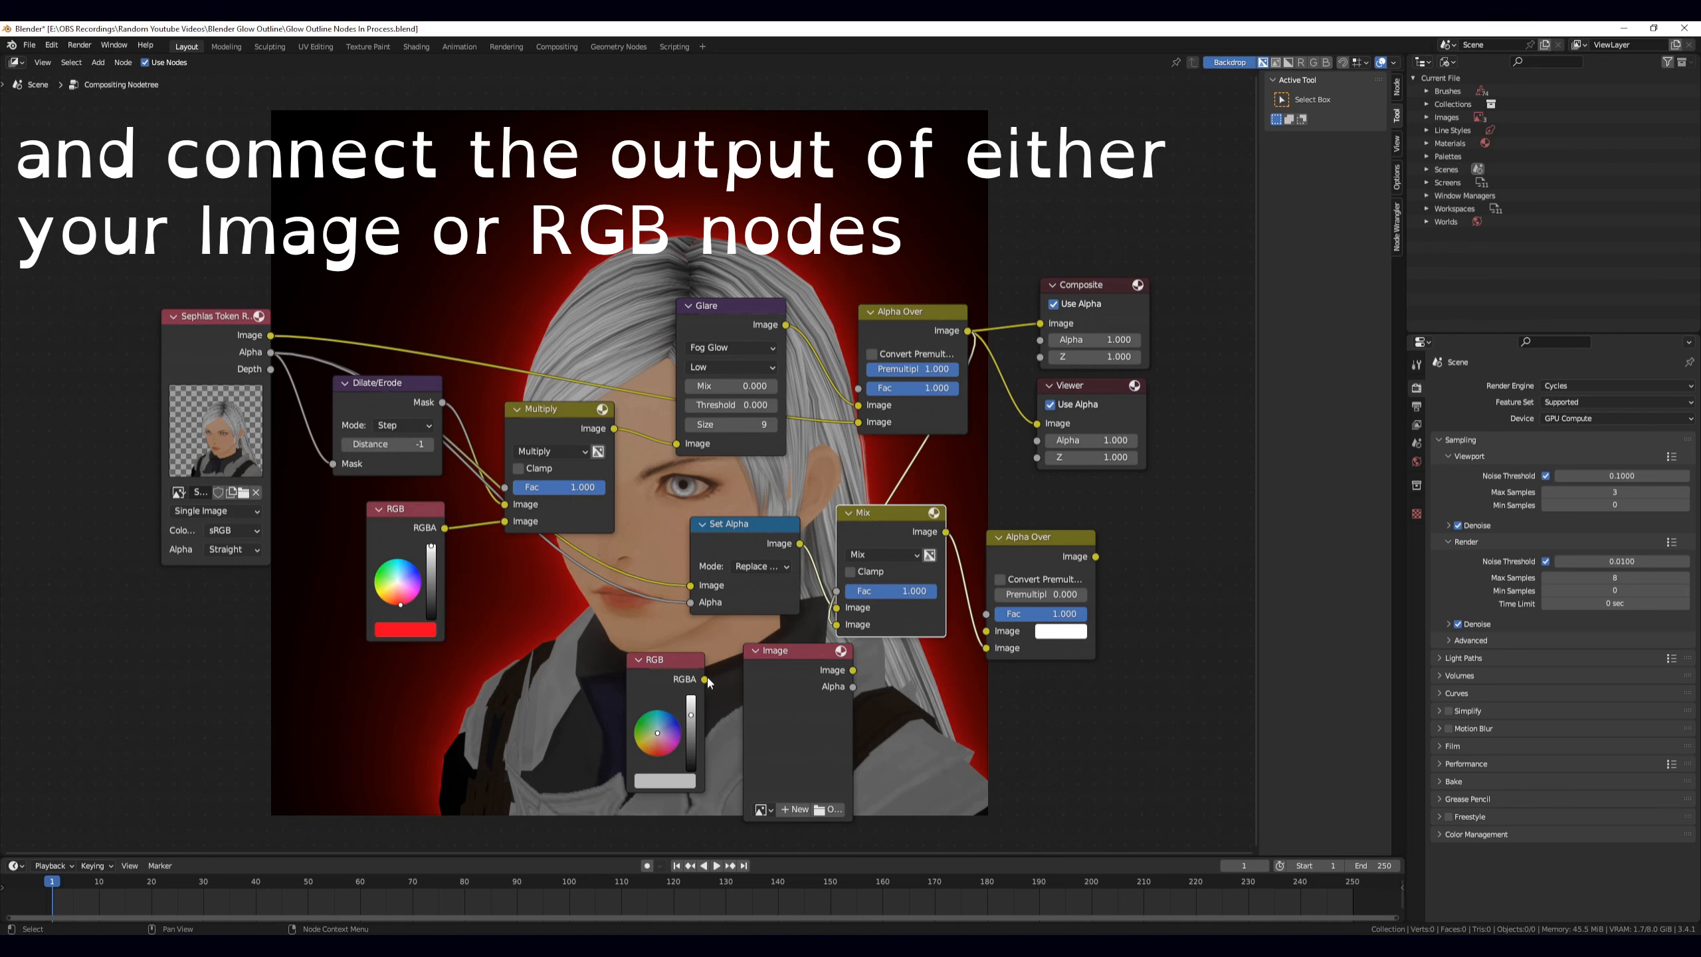
drag(705, 679, 986, 630)
- Move the Composite and Viewer nodes farther from the other nodes and connect the second Alpha Over's Image output to both
middle_drag(1154, 487, 1017, 503)
drag(1085, 487, 1118, 324)
click(1044, 515)
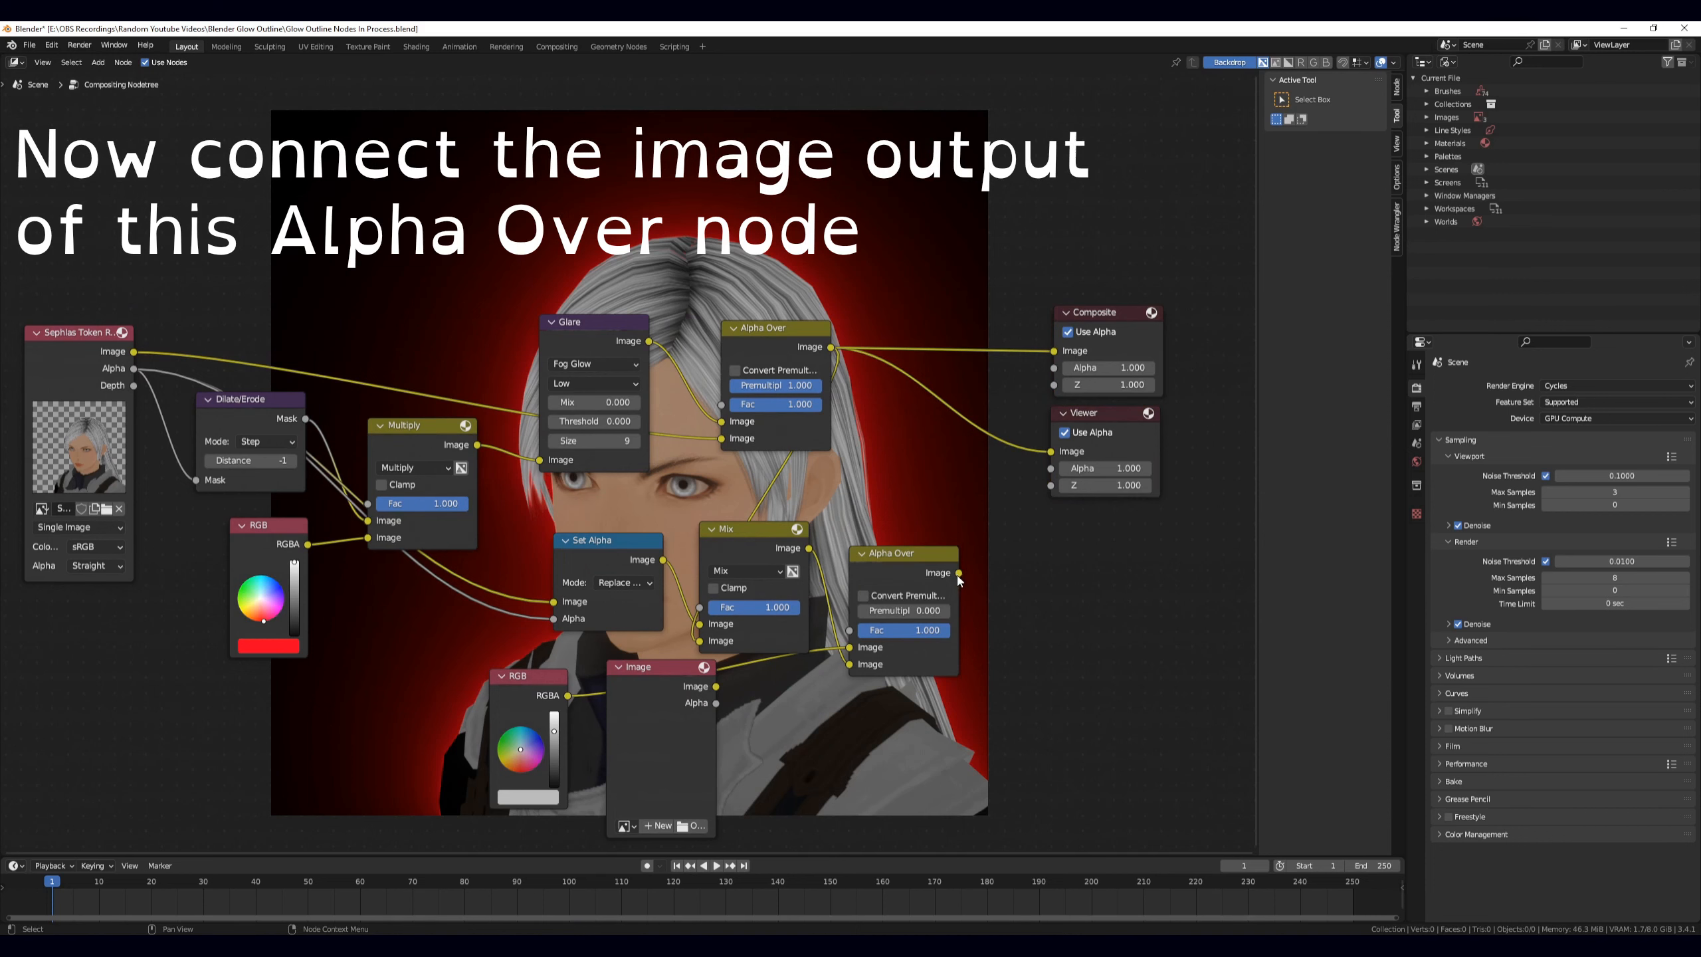
drag(959, 574, 1053, 350)
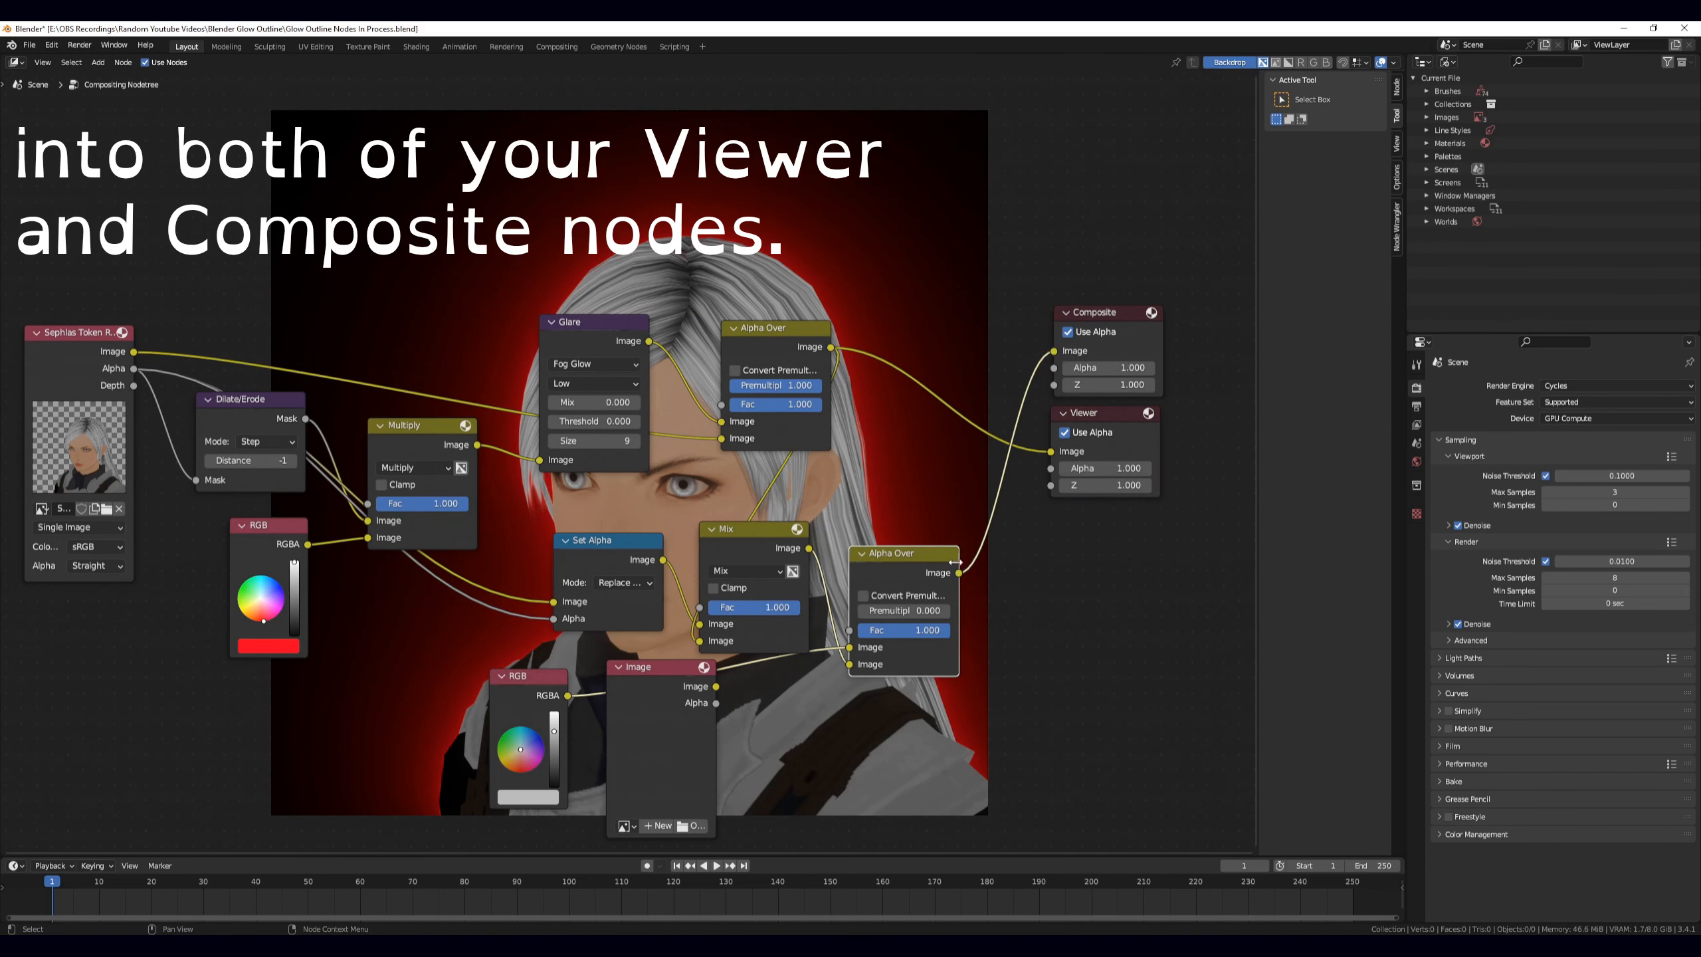
drag(960, 575, 1050, 451)
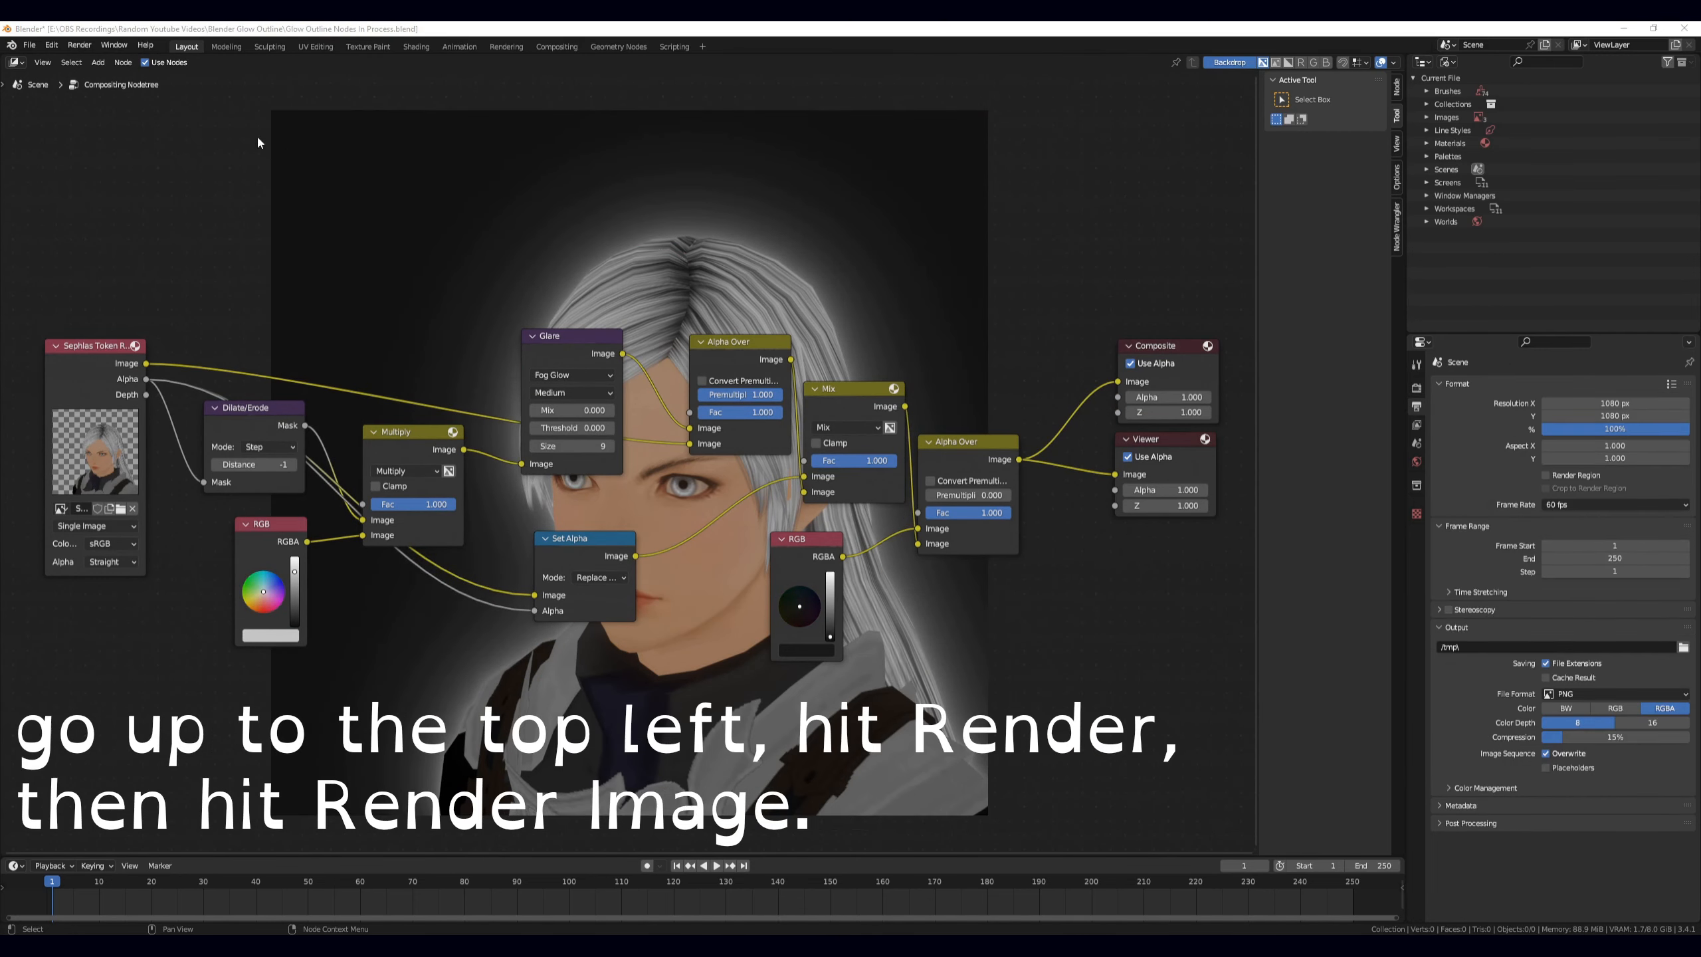
- Render the image, save it as "Final render" in PNG format, and close the render window
click(78, 45)
click(100, 60)
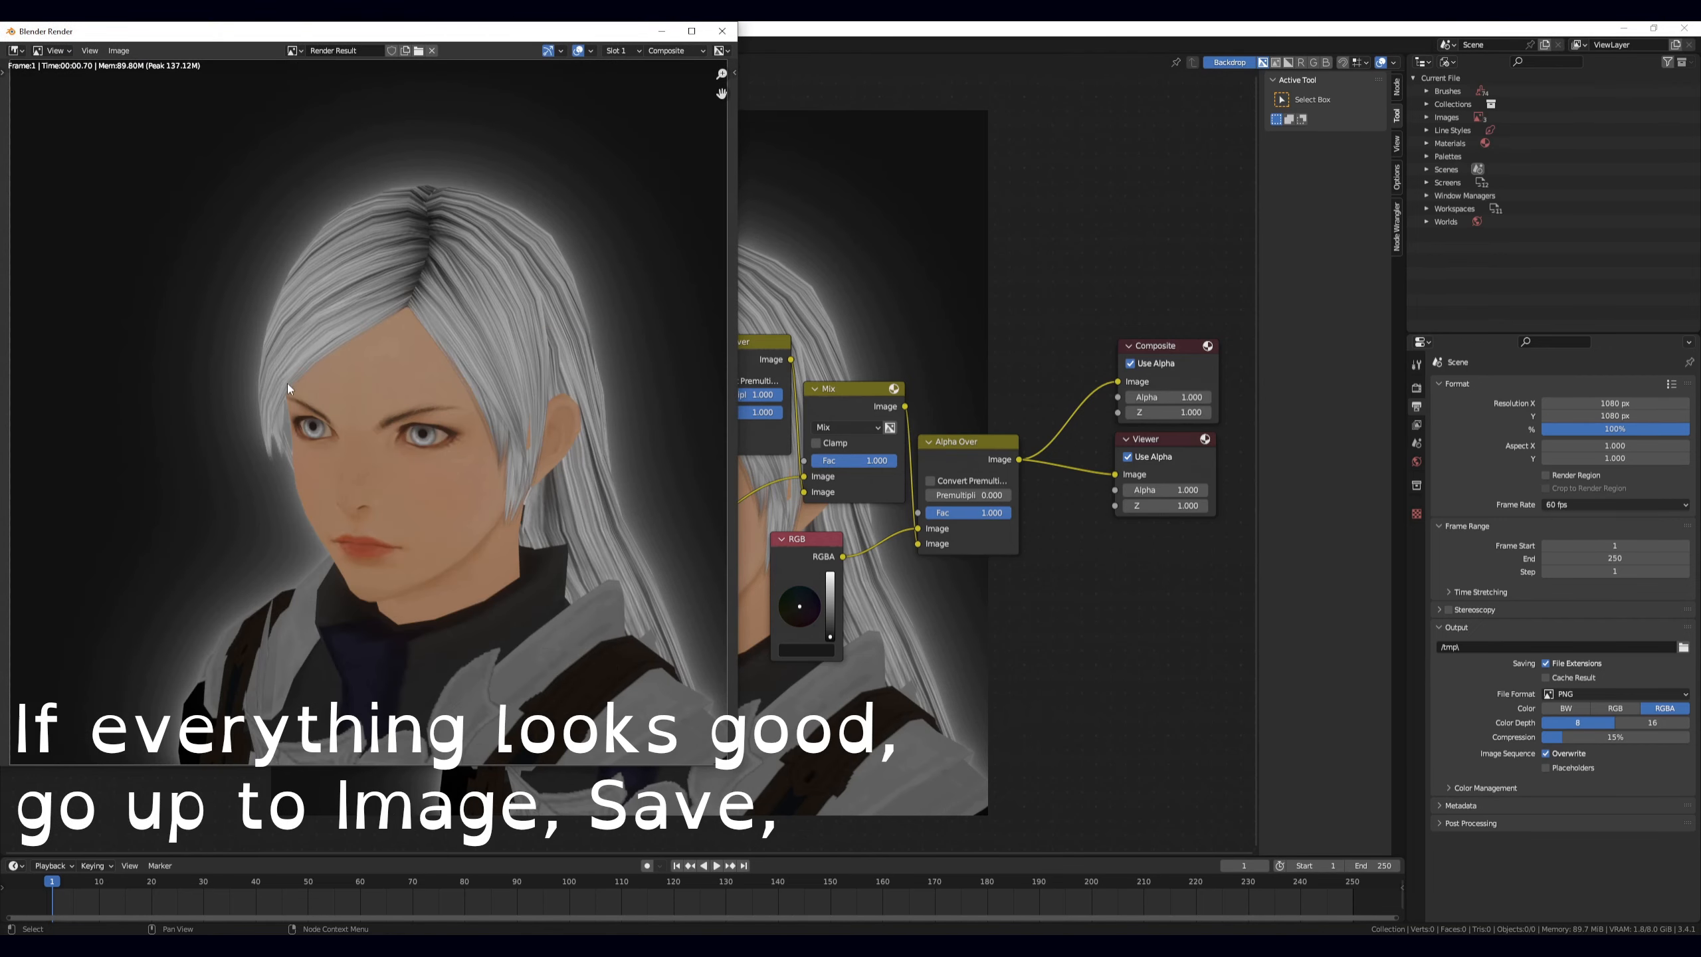
click(118, 50)
click(135, 132)
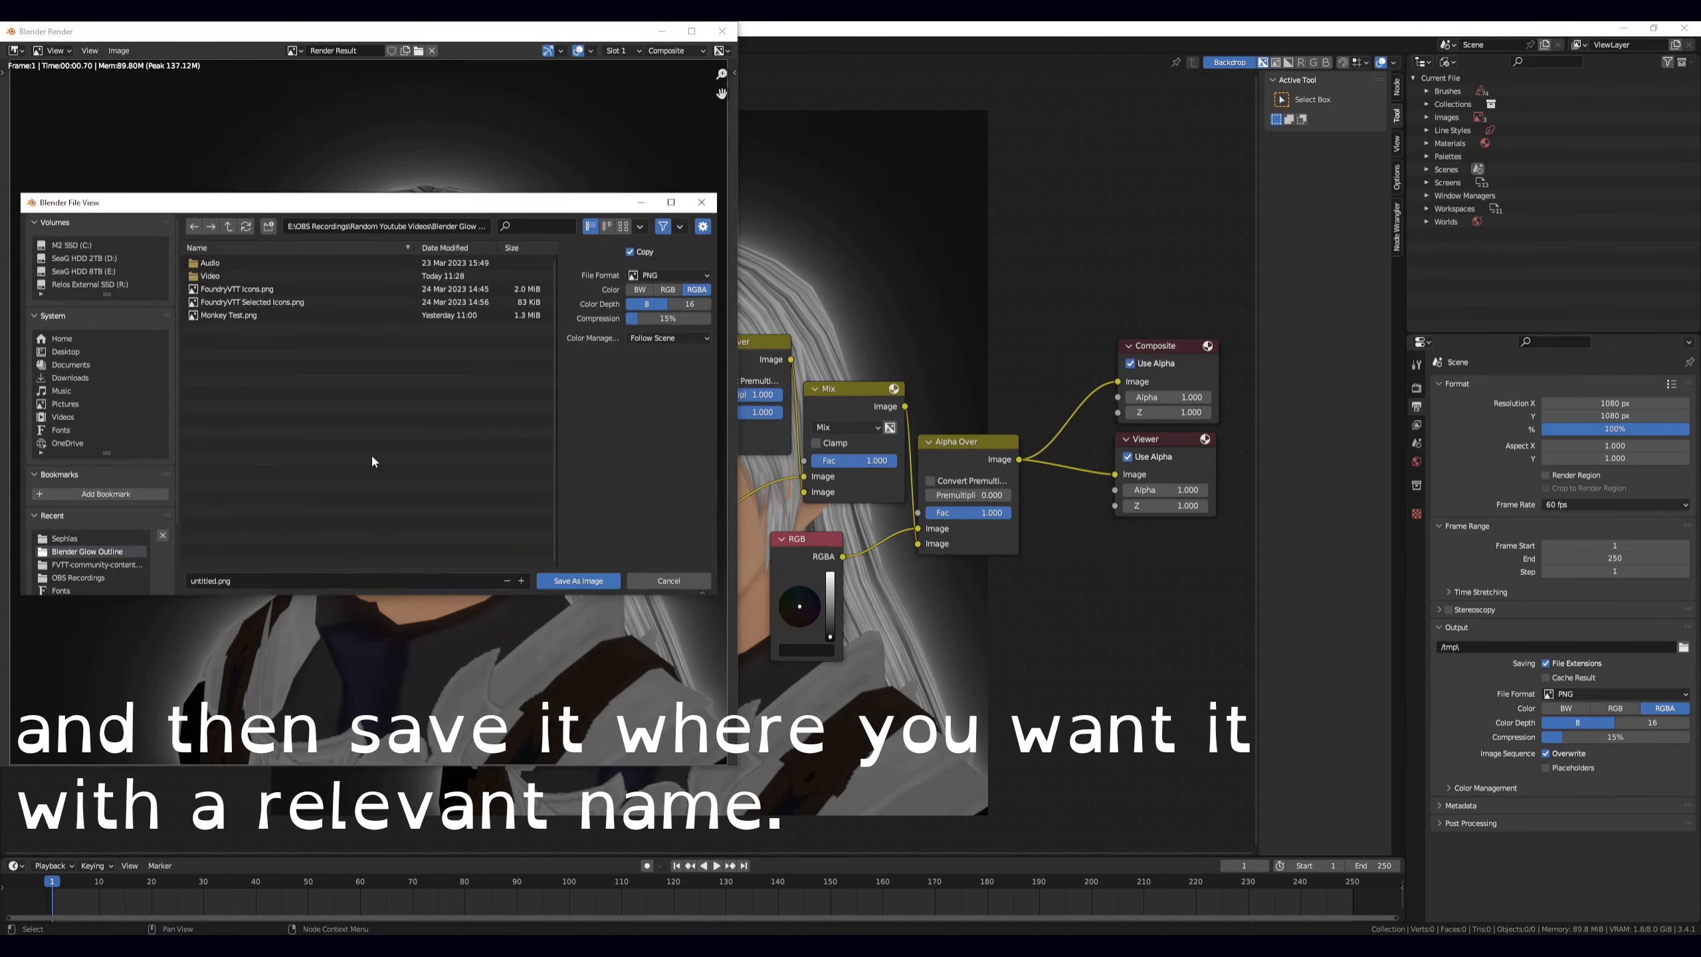
text(Fna Final render)
key(Return)
key(Return)
click(717, 30)
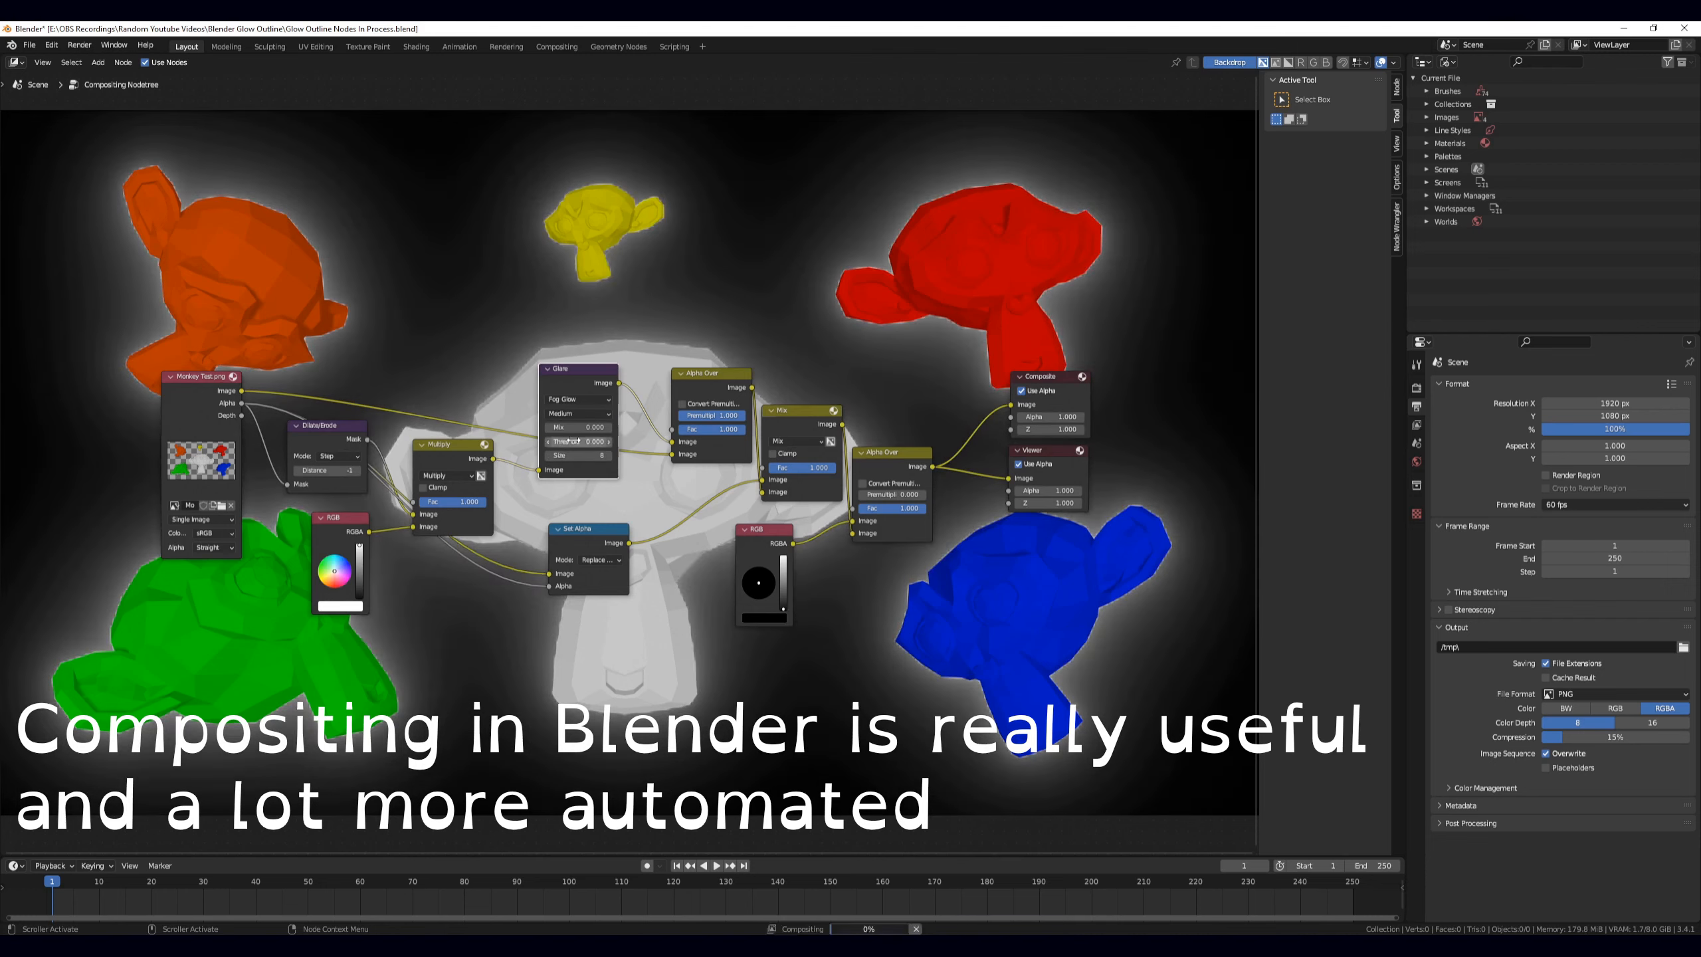
- Recolour the glow around the monkey heads with the RGB node feeding Multiply, trying orange and ending on cyan
click(609, 456)
drag(335, 571, 376, 577)
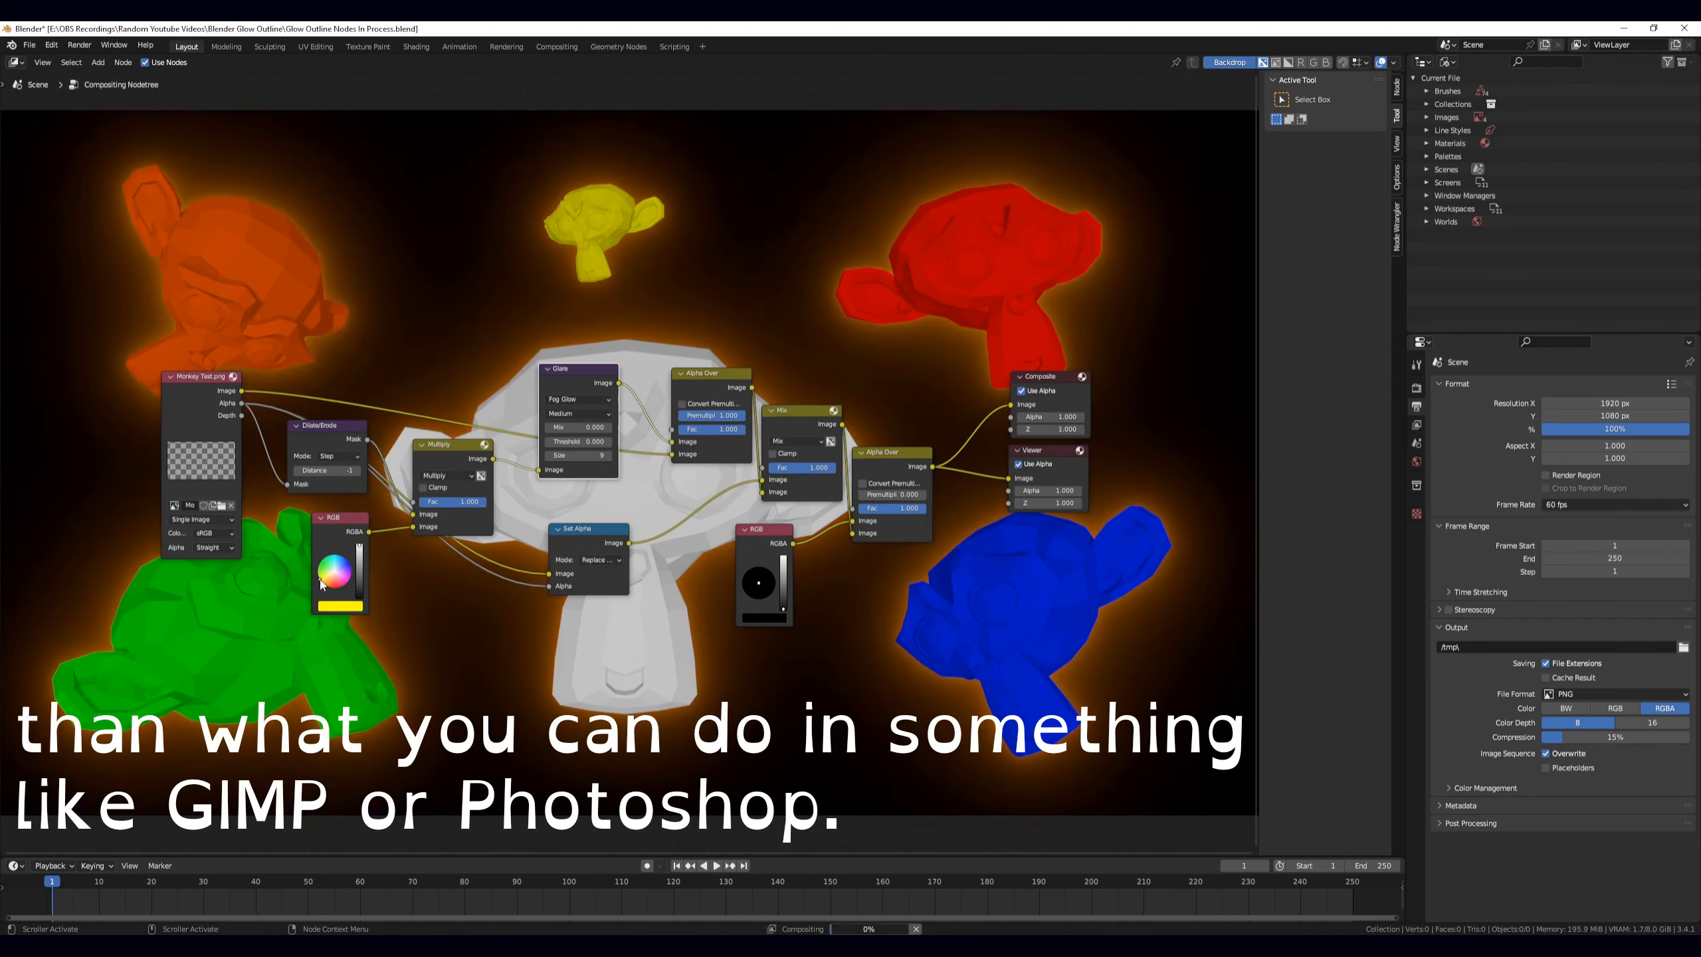
click(341, 607)
click(342, 606)
click(489, 607)
- Brighten the background RGB node feeding the second Alpha Over and change its colour to purple
drag(783, 609, 783, 602)
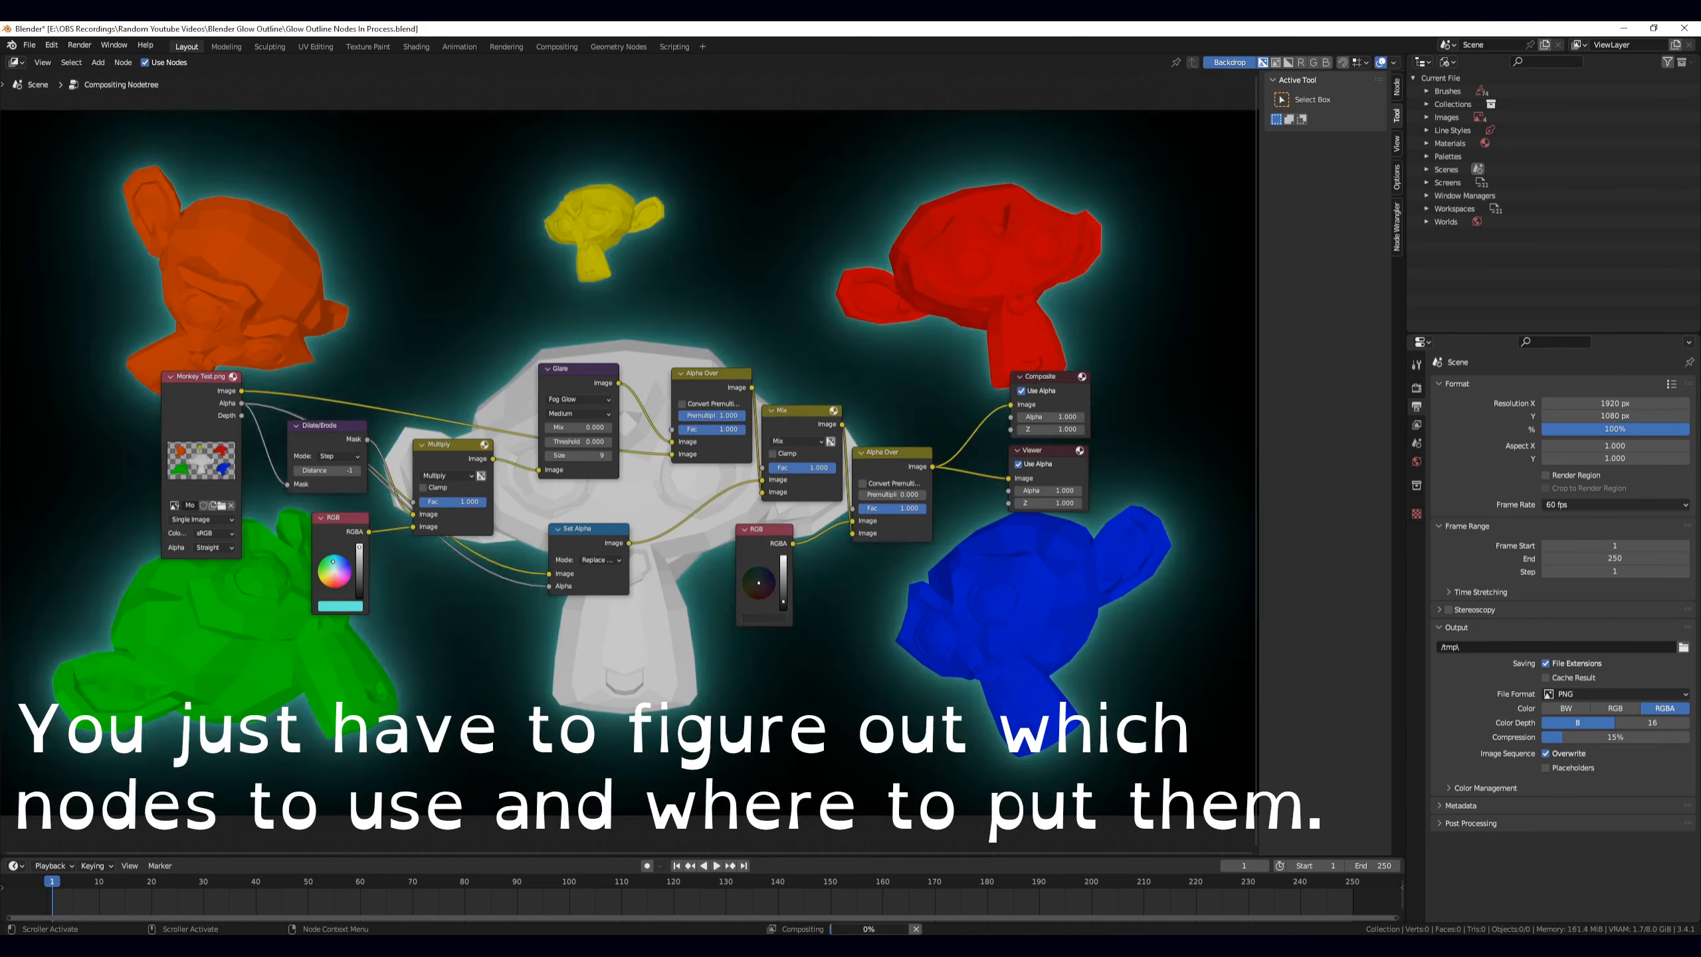
click(764, 617)
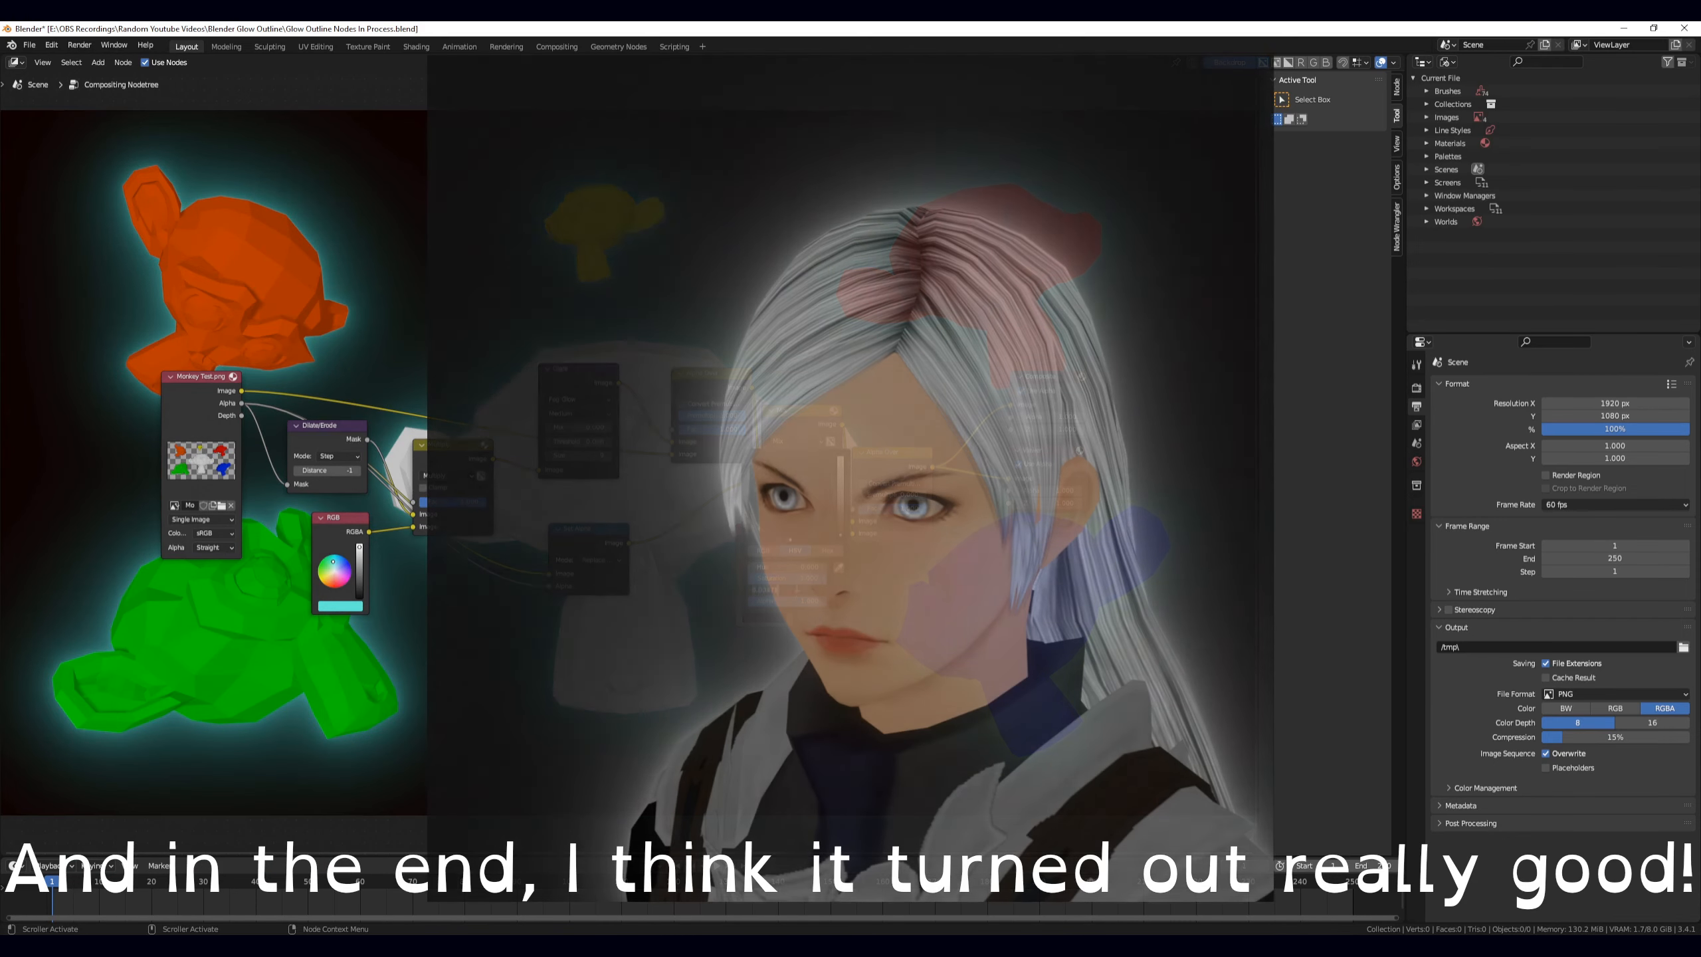
key(Return)
mouse_move(763, 603)
mouse_down()
mouse_move(773, 580)
mouse_move(773, 598)
mouse_move(823, 598)
mouse_move(758, 598)
mouse_up()
click(778, 623)
click(683, 509)
middle_drag(669, 396, 675, 439)
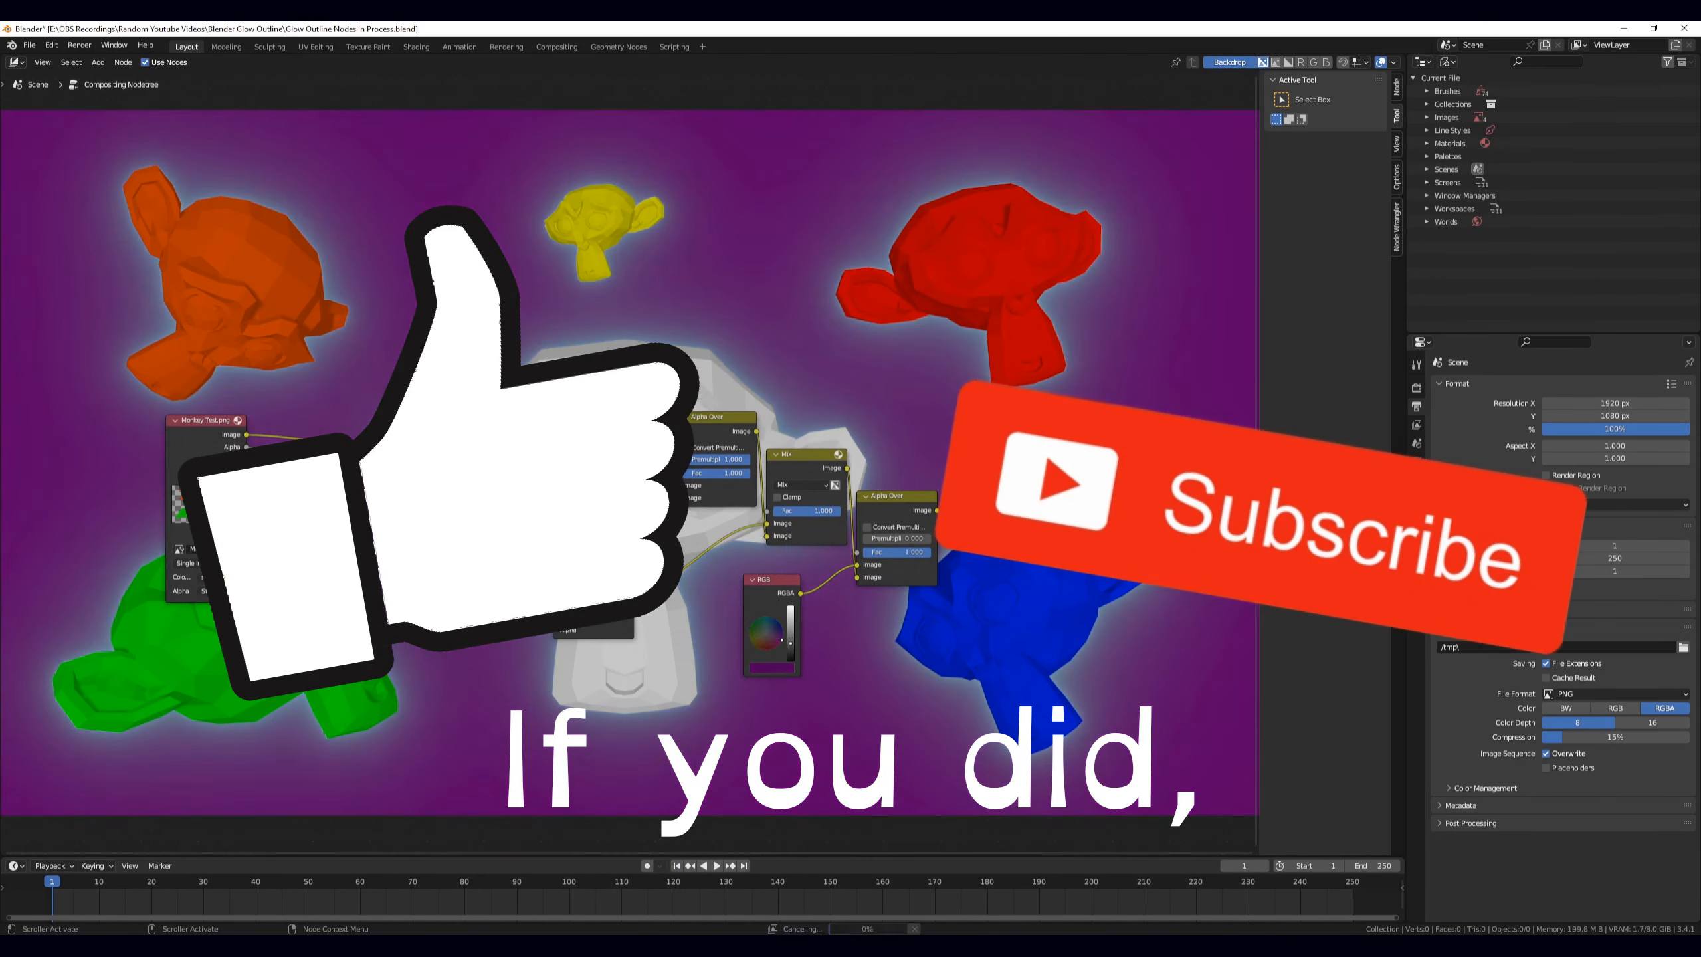